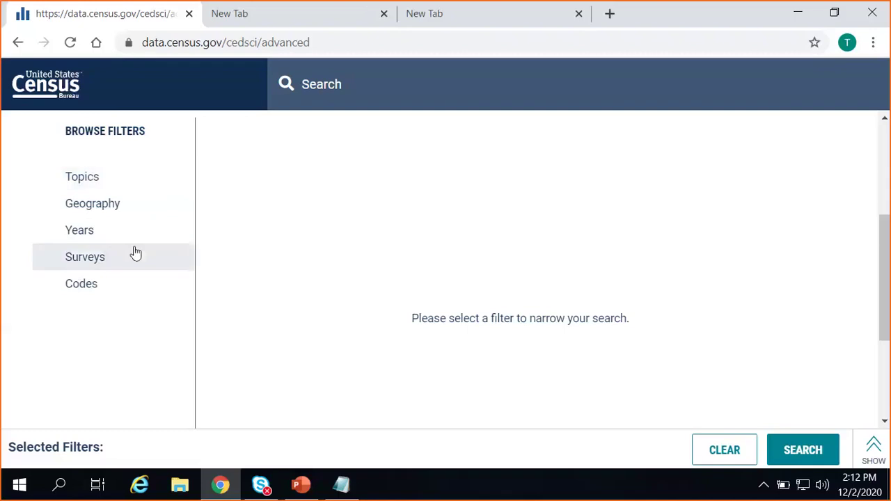
Step: Add ACS 5-Year Estimates Detailed Tables as the survey filter
{"action": "left_click", "coordinate": [98, 263]}
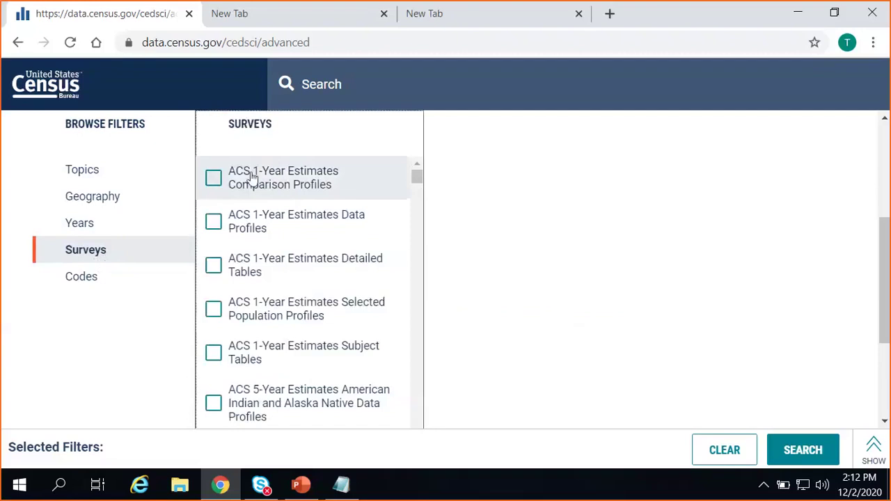
{"action": "scroll", "coordinate": [261, 386], "scroll_direction": "down", "scroll_amount": 2}
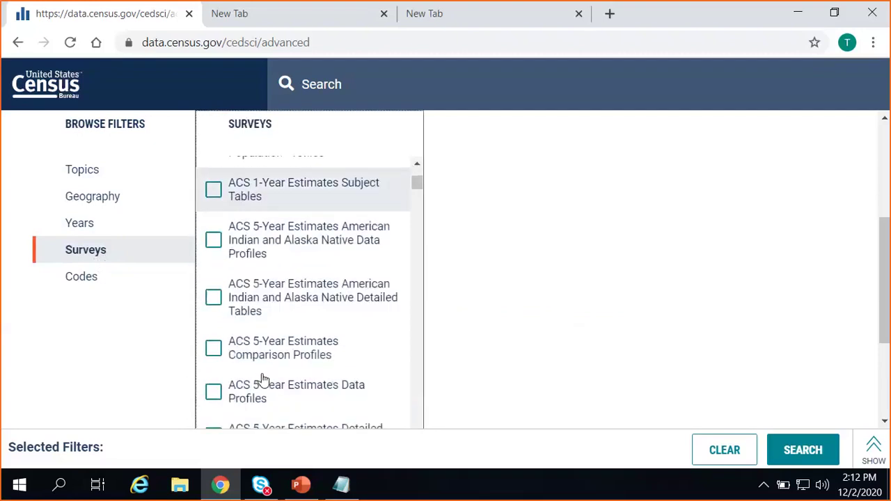
{"action": "scroll", "coordinate": [263, 380], "scroll_direction": "down", "scroll_amount": 1}
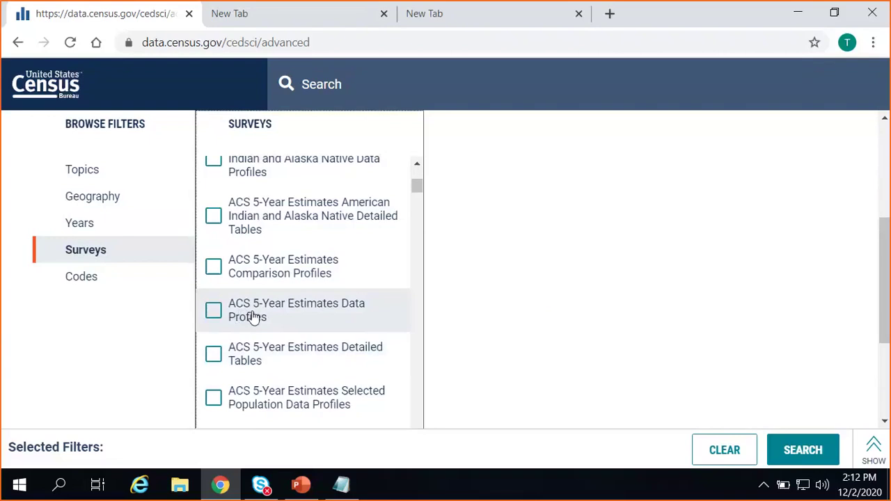
{"action": "scroll", "coordinate": [257, 344], "scroll_direction": "down", "scroll_amount": 1}
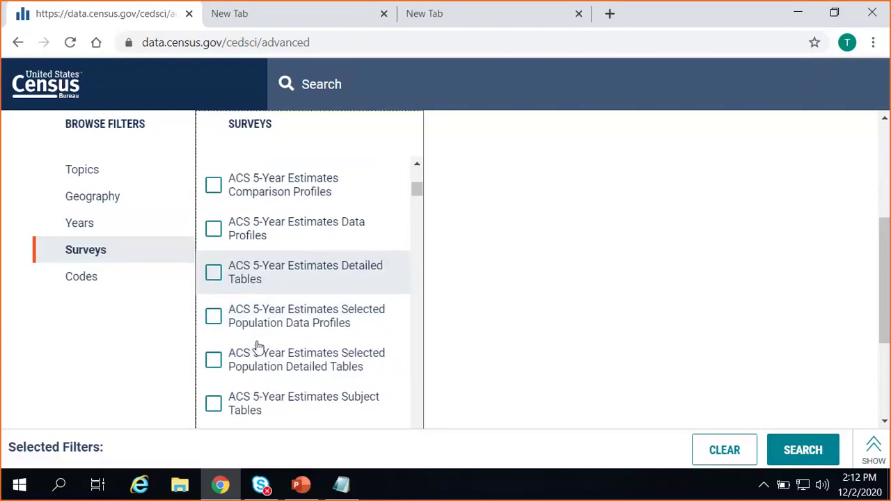
{"action": "left_click", "coordinate": [278, 278]}
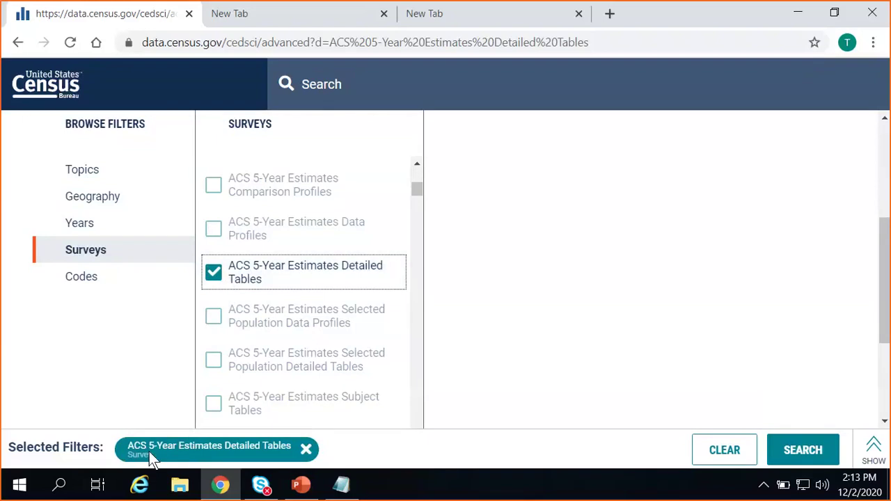
Step: Show summary levels for the geography filters and find "american indian area" on the page
{"action": "left_click", "coordinate": [112, 203]}
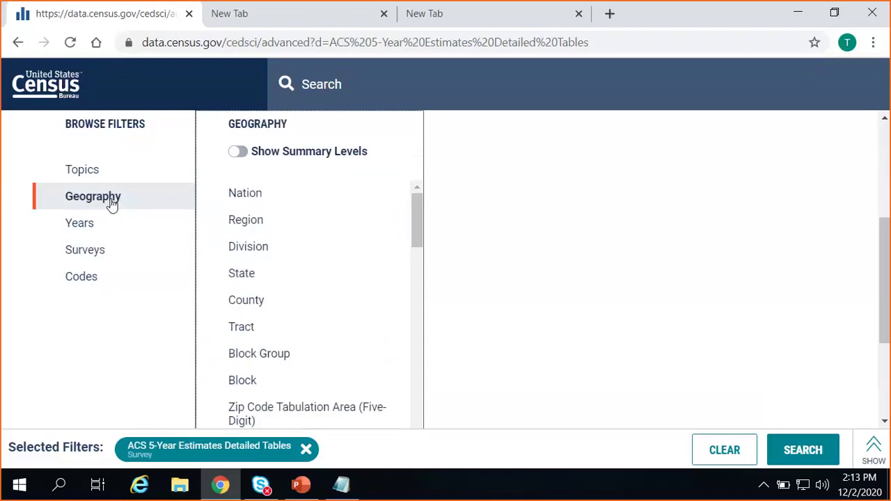
{"action": "left_click", "coordinate": [236, 153]}
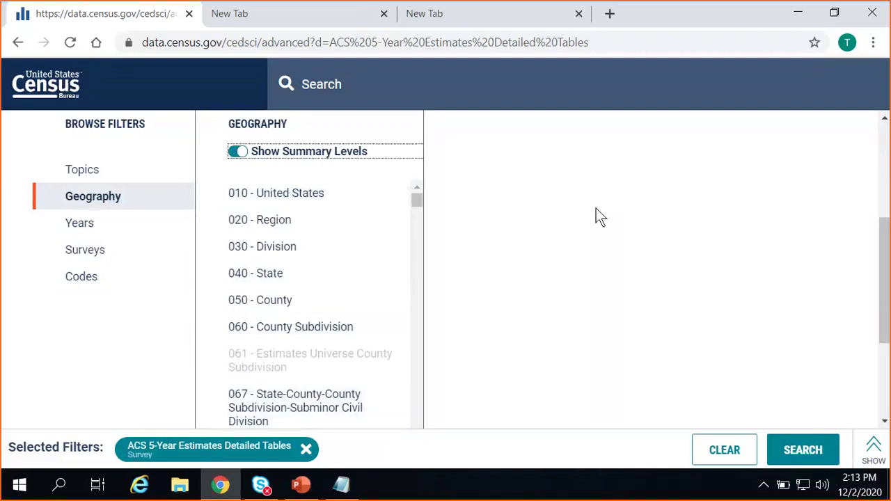
{"action": "key", "text": "ctrl+f"}
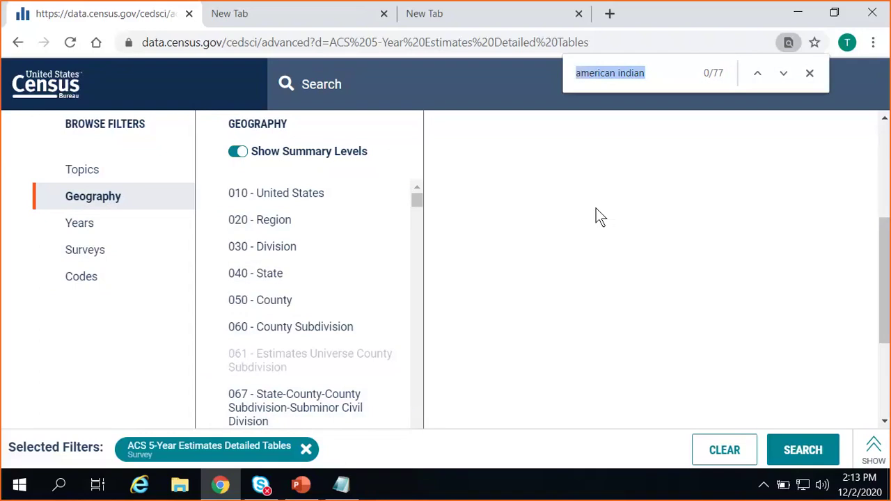
{"action": "type", "text": "amer"}
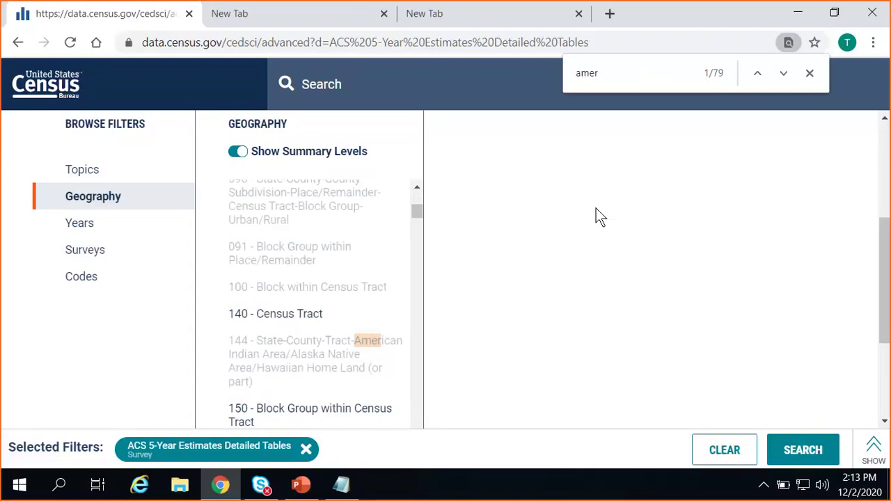
{"action": "type", "text": "ican "}
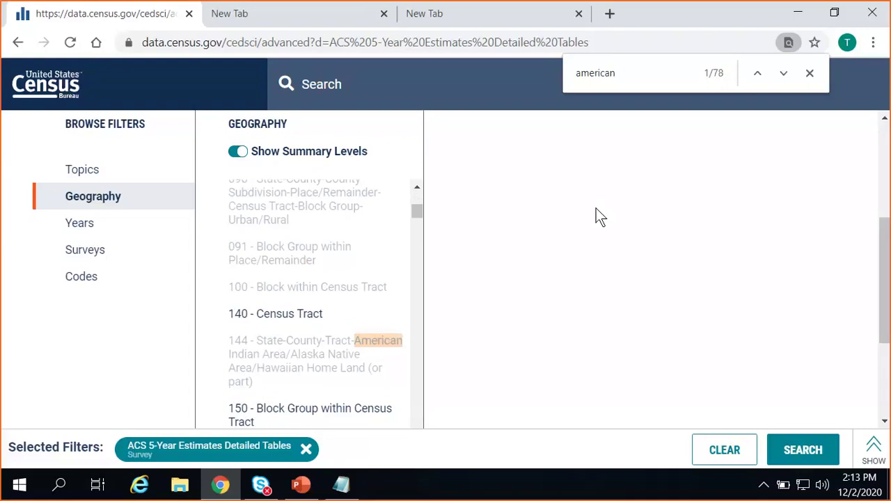
{"action": "type", "text": "indian area"}
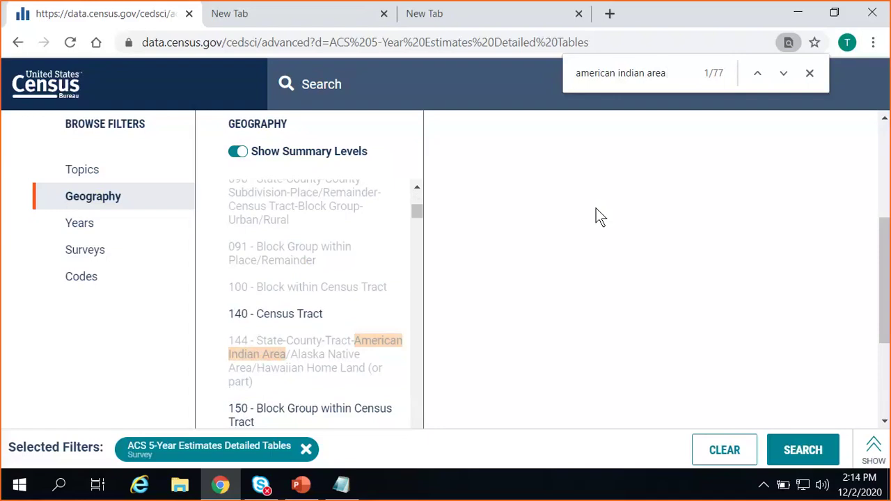
{"action": "key", "text": "Return"}
{"action": "key", "text": "Return"}
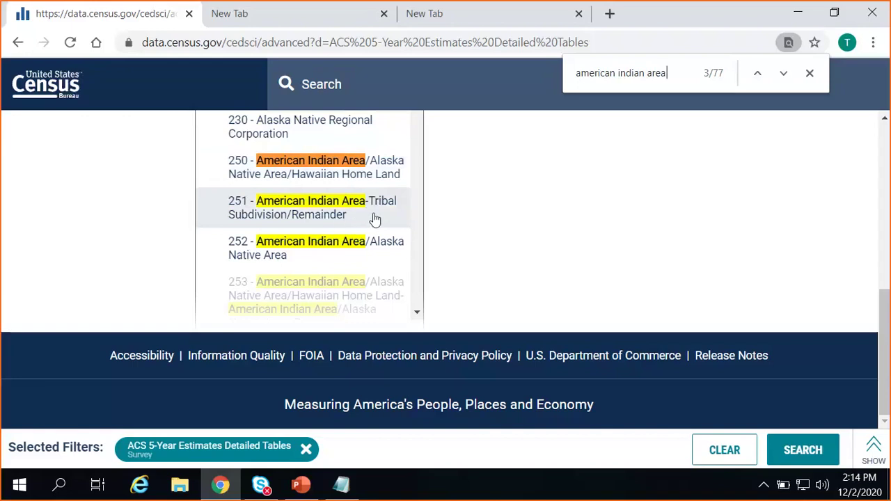
Step: Choose summary level 260 - American Indian Area/Alaska Native Area/Hawaiian Home Land-State as the geography type
{"action": "scroll", "coordinate": [393, 257], "scroll_direction": "down", "scroll_amount": 3}
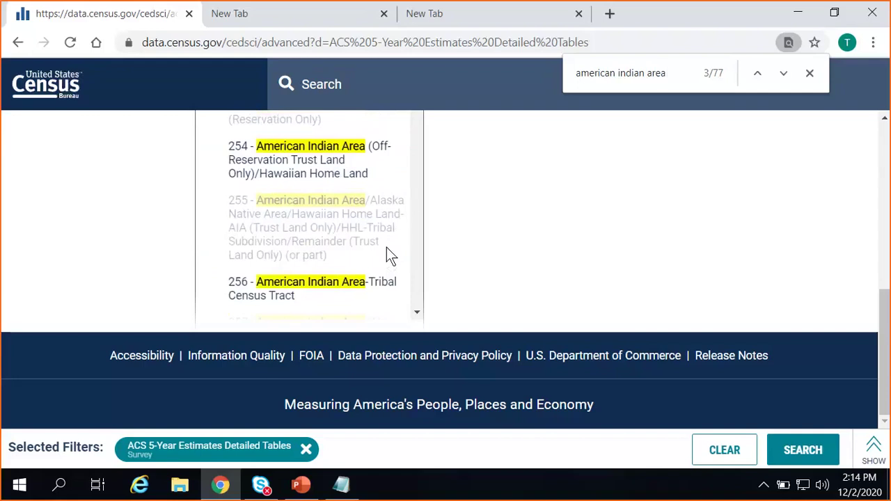
{"action": "scroll", "coordinate": [388, 255], "scroll_direction": "down", "scroll_amount": 1}
{"action": "scroll", "coordinate": [369, 231], "scroll_direction": "down", "scroll_amount": 2}
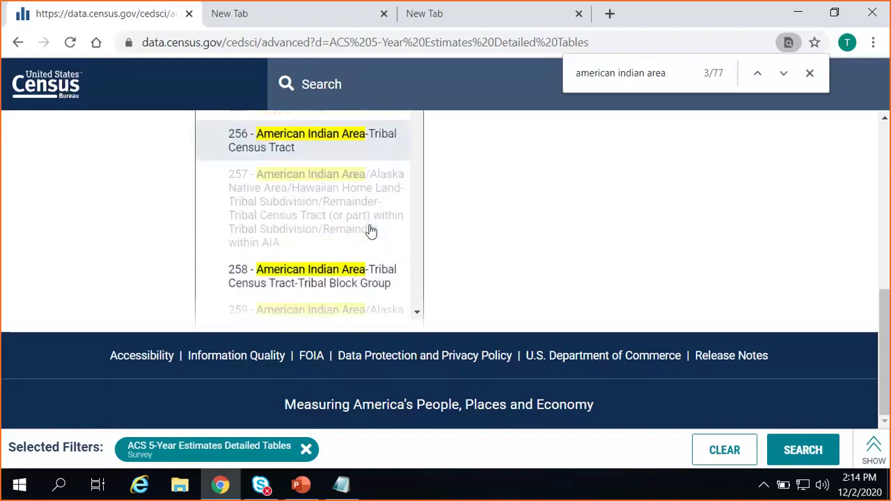
{"action": "scroll", "coordinate": [370, 231], "scroll_direction": "down", "scroll_amount": 1}
{"action": "scroll", "coordinate": [363, 209], "scroll_direction": "down", "scroll_amount": 2}
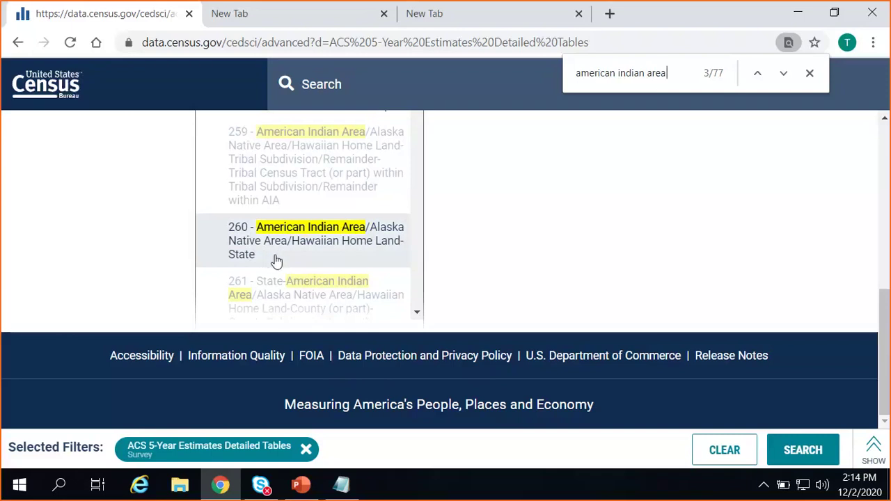
{"action": "left_click", "coordinate": [301, 251]}
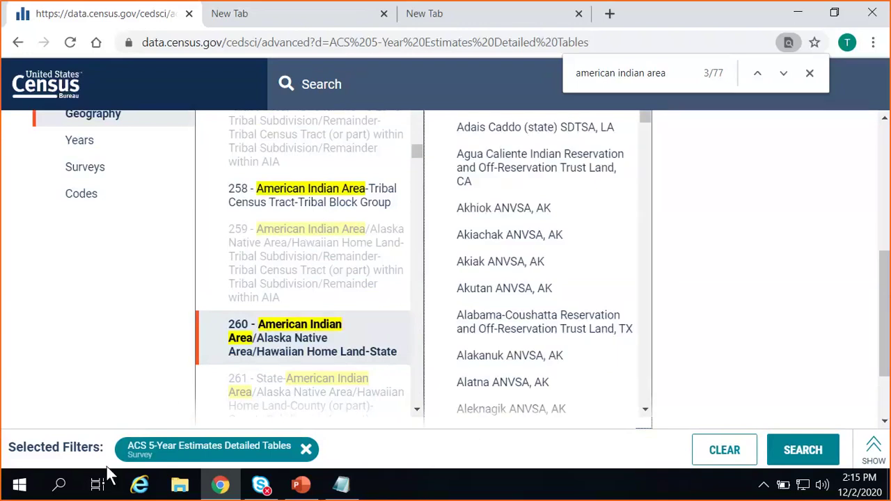
Step: Search within summary level 260 for "navajo" and open Navajo Nation Reservation and Off-Reservation Trust Land, AZ--NM--UT
{"action": "scroll", "coordinate": [745, 326], "scroll_direction": "up", "scroll_amount": 2}
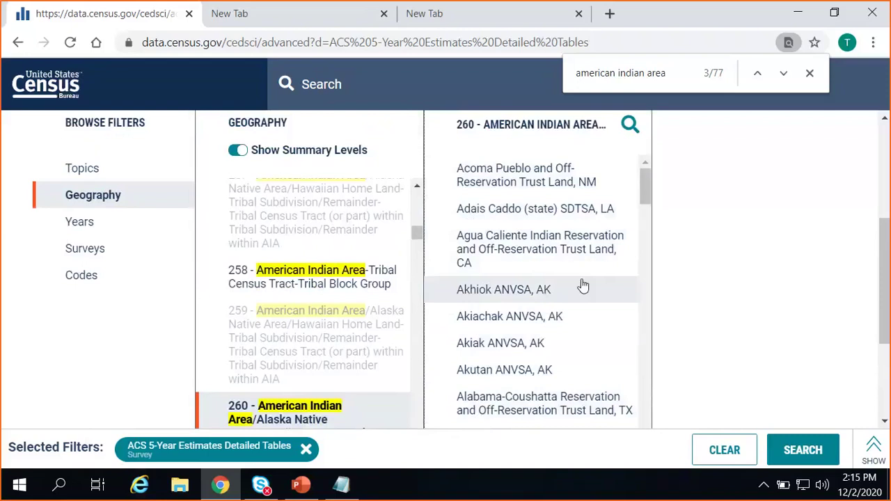
{"action": "left_click_drag", "start_coordinate": [645, 188], "coordinate": [611, 164]}
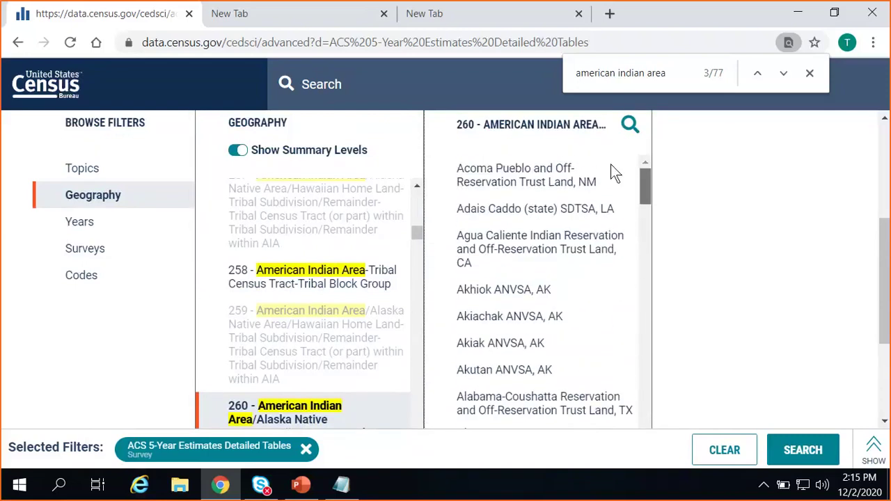
{"action": "left_click", "coordinate": [629, 126]}
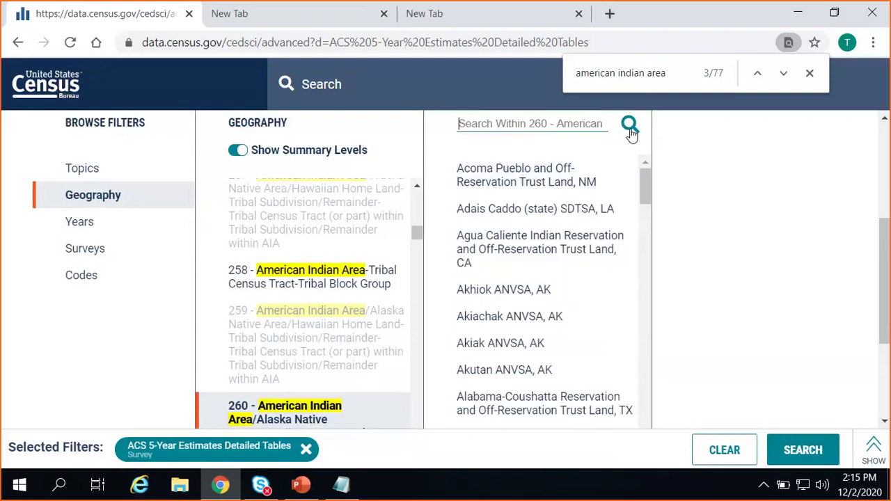
{"action": "type", "text": "navjo"}
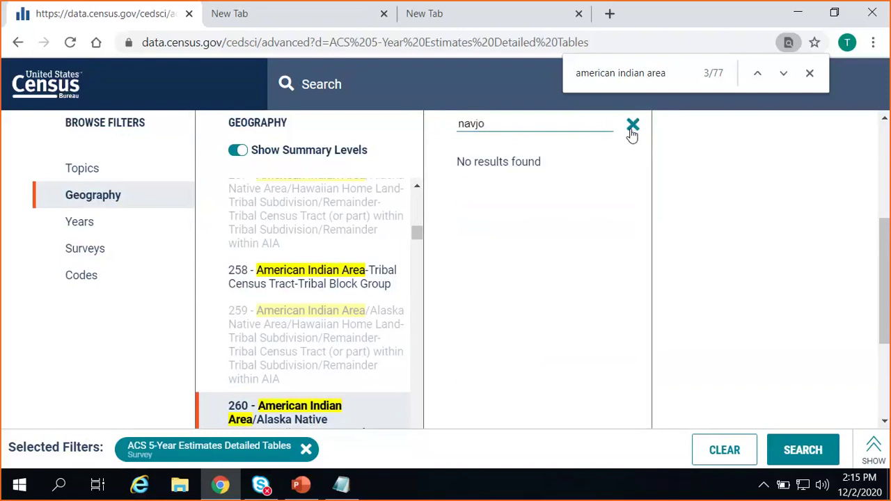
{"action": "key", "text": "BackSpace"}
{"action": "key", "text": "BackSpace"}
{"action": "type", "text": "ajo"}
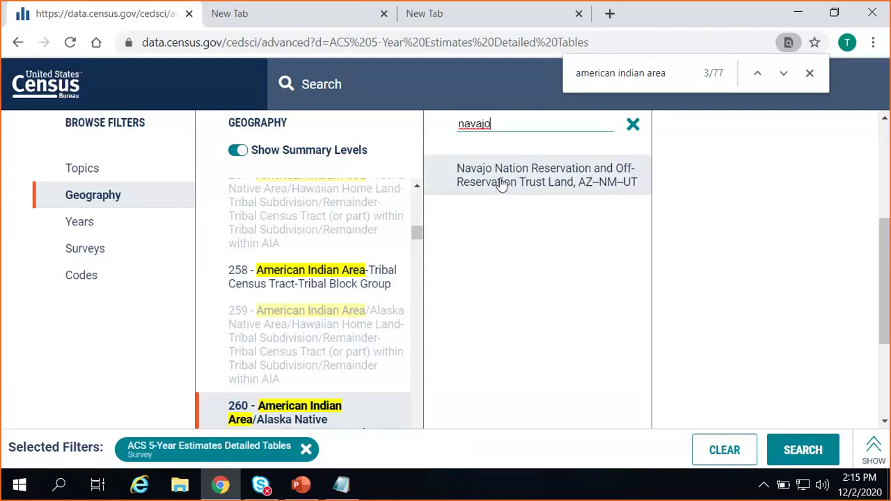
{"action": "left_click", "coordinate": [593, 182]}
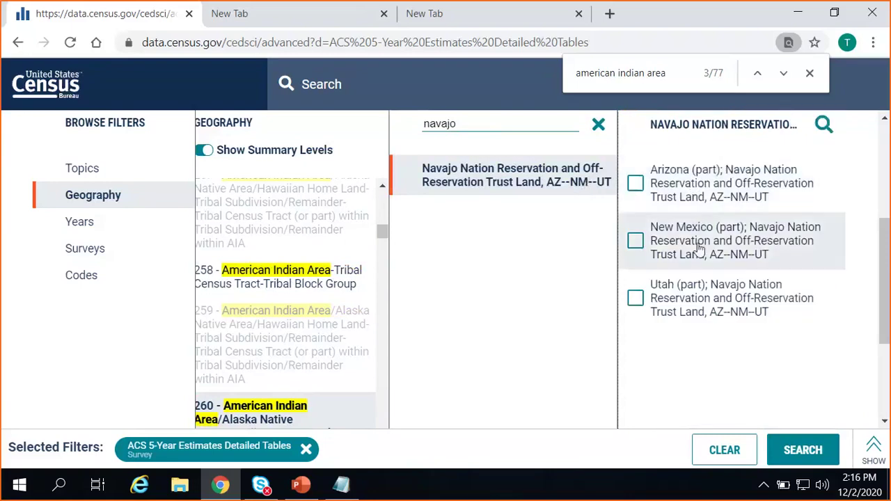
Step: Add the Arizona, New Mexico and Utah parts of the Navajo Nation Reservation as geography filters
{"action": "left_click", "coordinate": [704, 182]}
{"action": "left_click", "coordinate": [686, 248]}
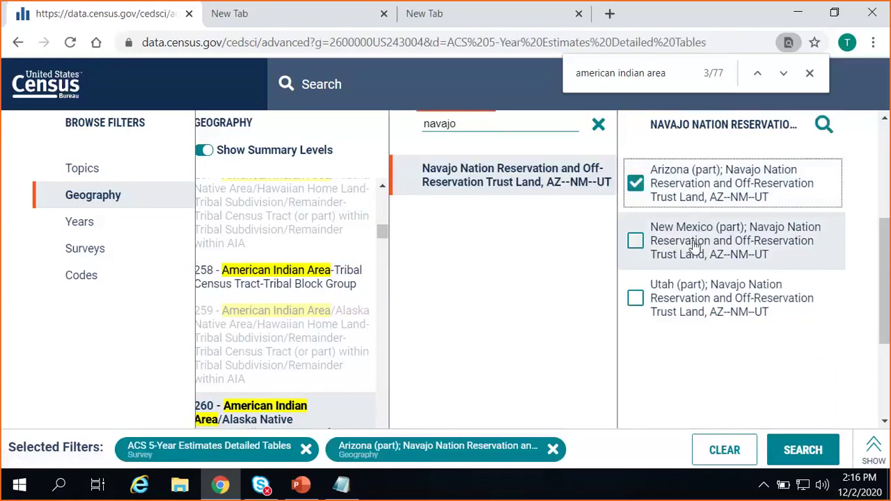
{"action": "left_click", "coordinate": [674, 305]}
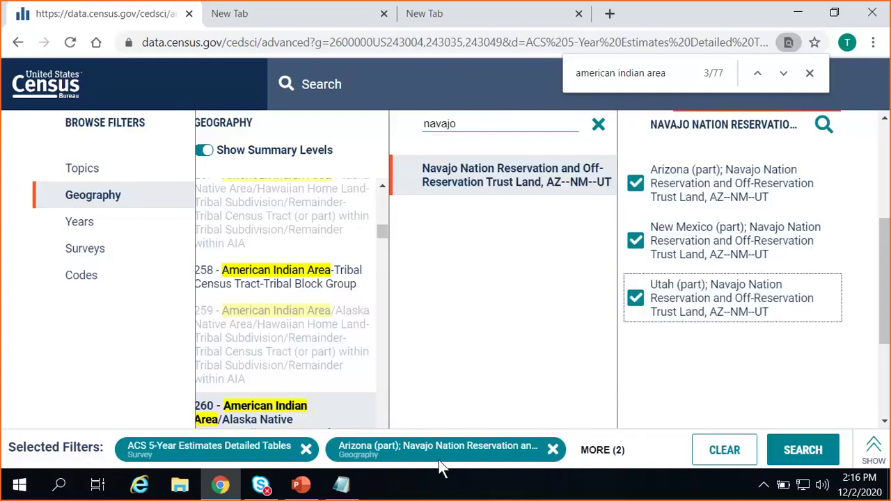
Step: Add Poverty from the Income and Poverty topics as a topic filter
{"action": "left_click", "coordinate": [144, 173]}
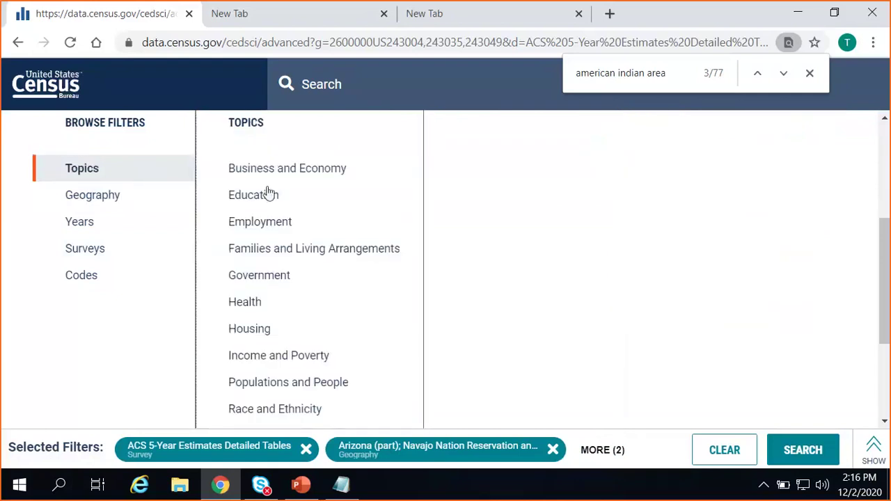
{"action": "left_click", "coordinate": [333, 361]}
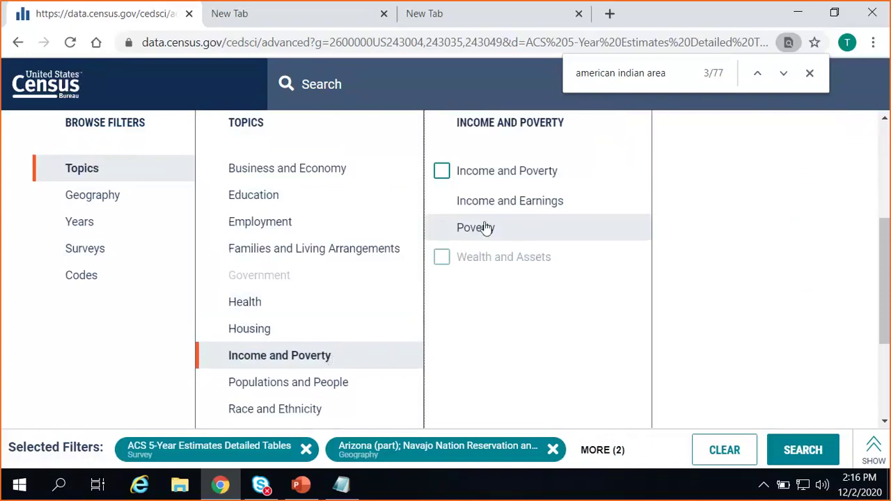
{"action": "left_click", "coordinate": [535, 237]}
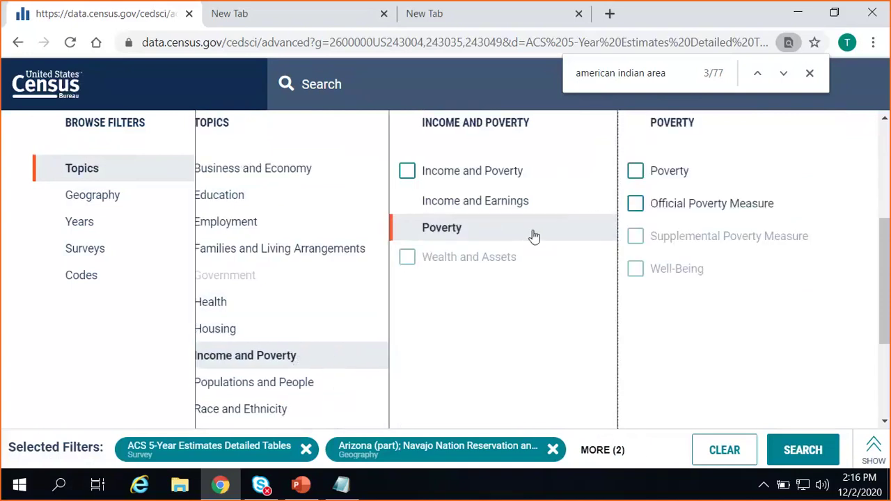
{"action": "left_click", "coordinate": [659, 178]}
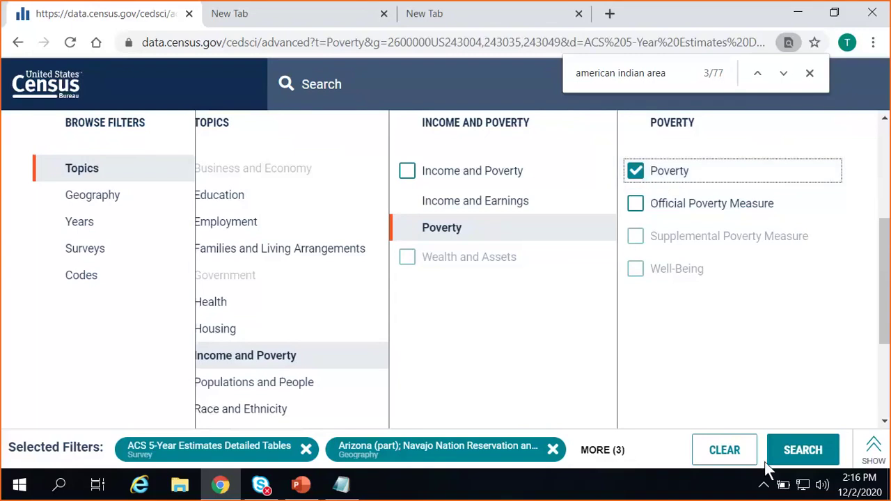
Step: Review the selected filters and run the search with them, closing the page find bar and the filter overview
{"action": "left_click", "coordinate": [872, 451]}
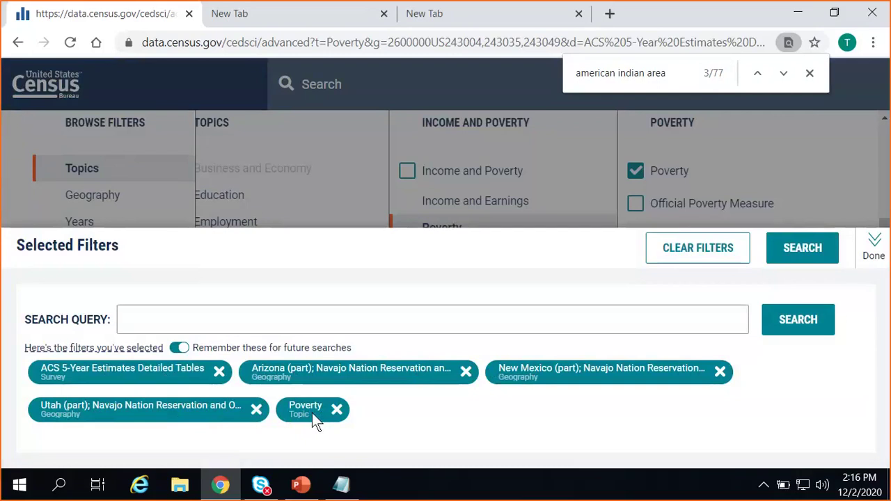
{"action": "left_click", "coordinate": [811, 257]}
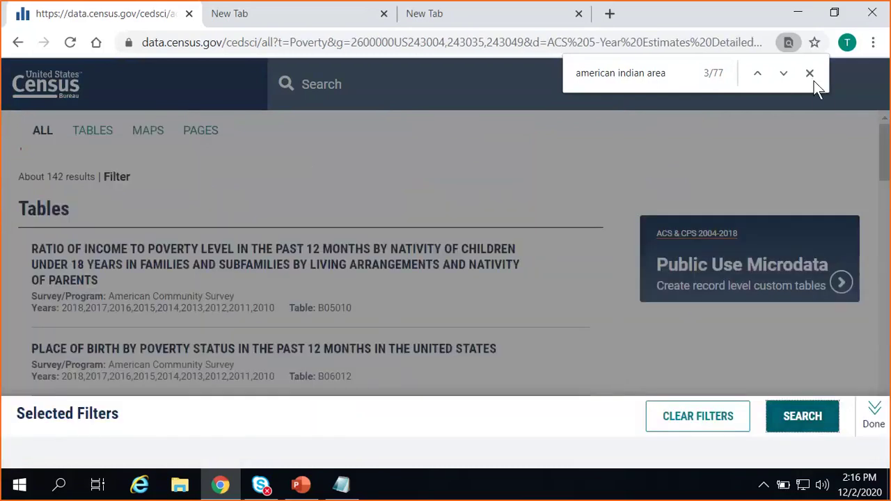
{"action": "left_click", "coordinate": [810, 74]}
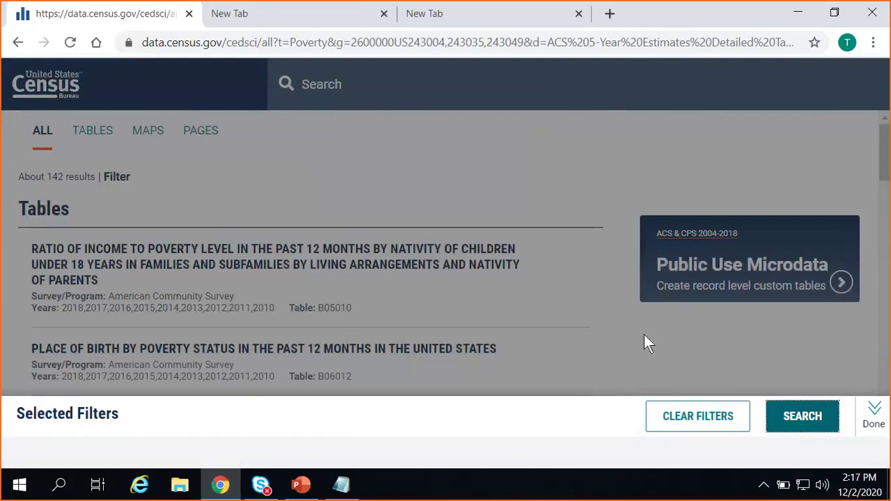
{"action": "left_click", "coordinate": [779, 432]}
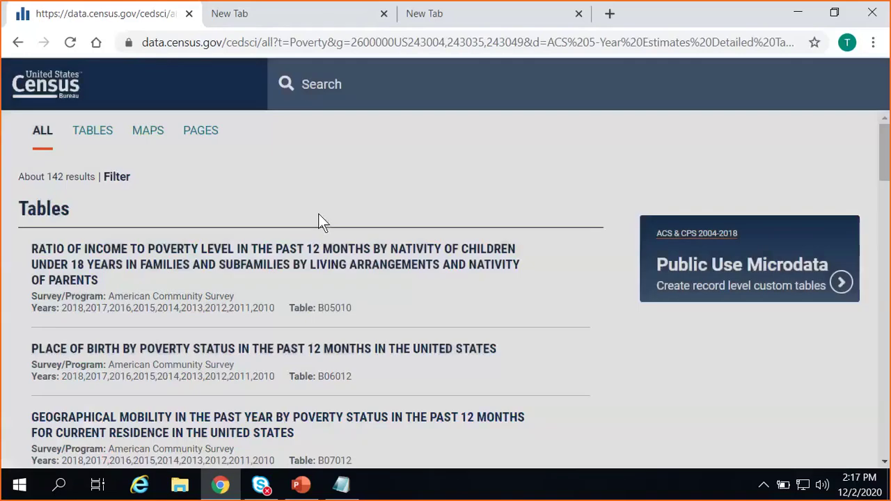
{"action": "left_click", "coordinate": [318, 214]}
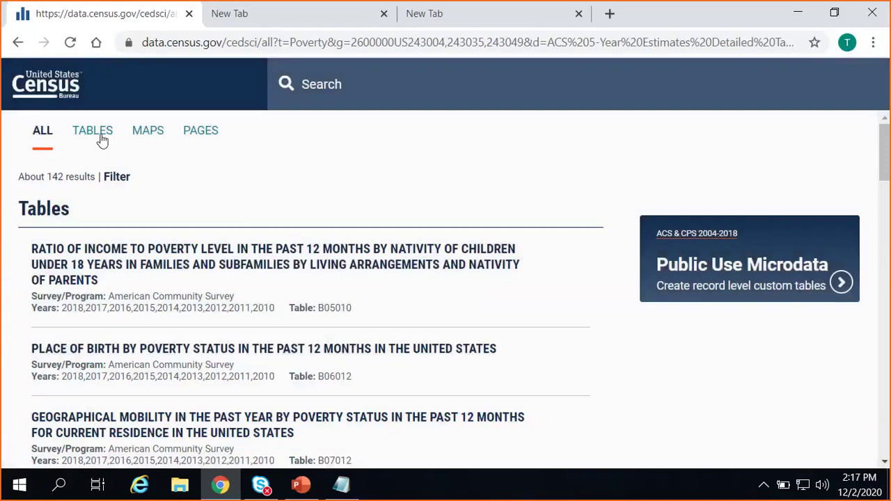
Step: List only the table results and select table B17001, Poverty Status in the Past 12 Months by Sex by Age
{"action": "left_click", "coordinate": [100, 138]}
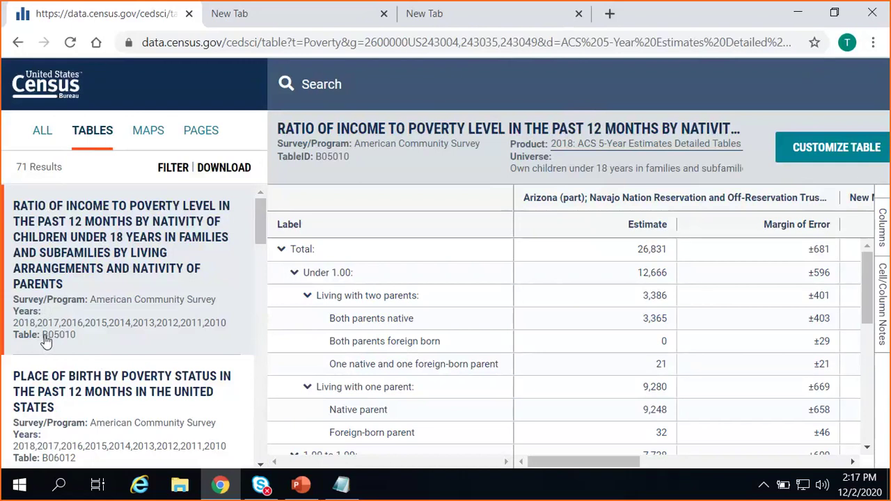
{"action": "scroll", "coordinate": [43, 339], "scroll_direction": "down", "scroll_amount": 3}
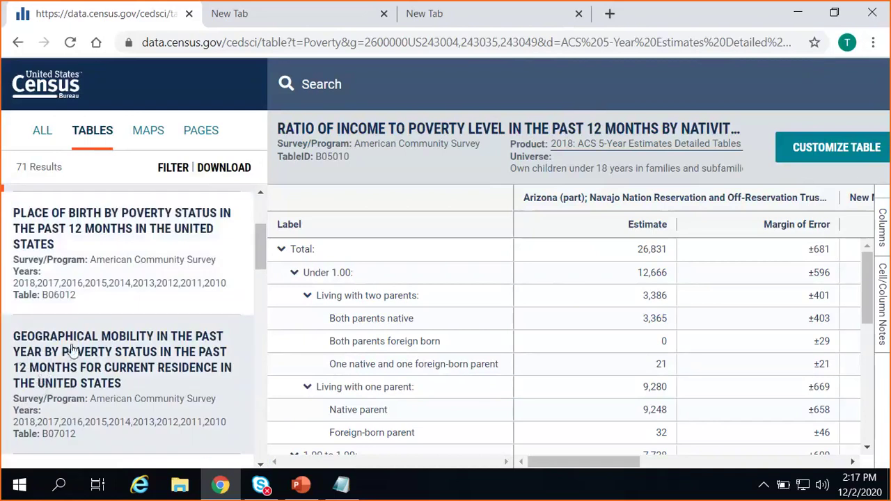
{"action": "scroll", "coordinate": [56, 362], "scroll_direction": "down", "scroll_amount": 3}
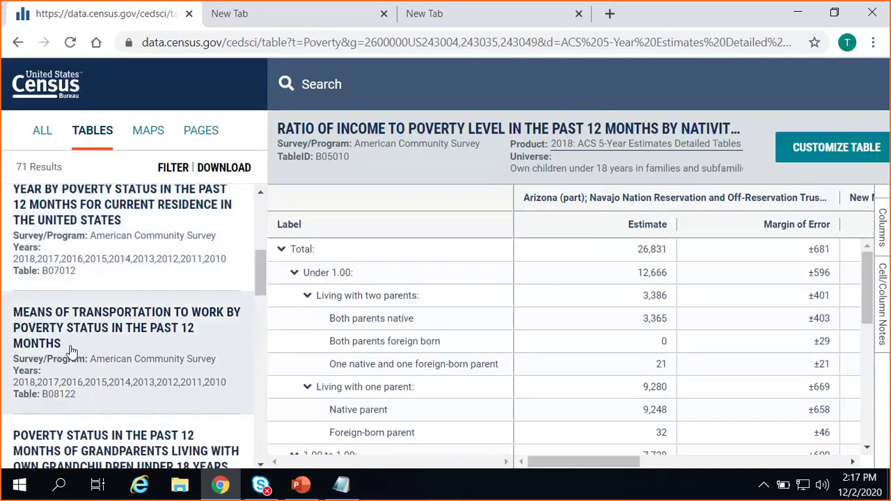
{"action": "scroll", "coordinate": [69, 351], "scroll_direction": "down", "scroll_amount": 3}
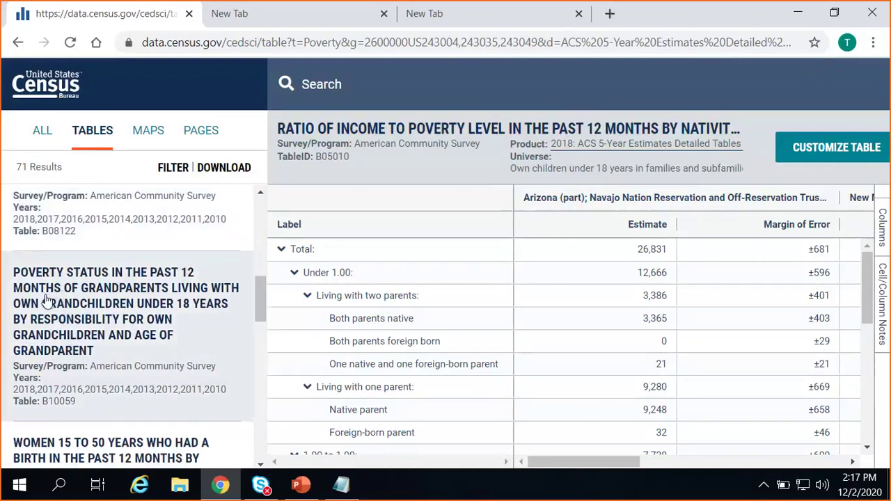
{"action": "scroll", "coordinate": [66, 315], "scroll_direction": "down", "scroll_amount": 2}
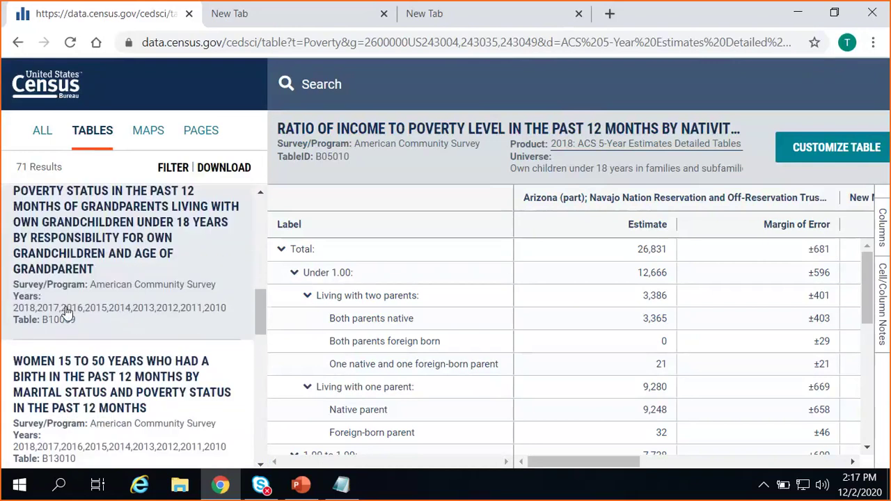
{"action": "scroll", "coordinate": [84, 265], "scroll_direction": "down", "scroll_amount": 5}
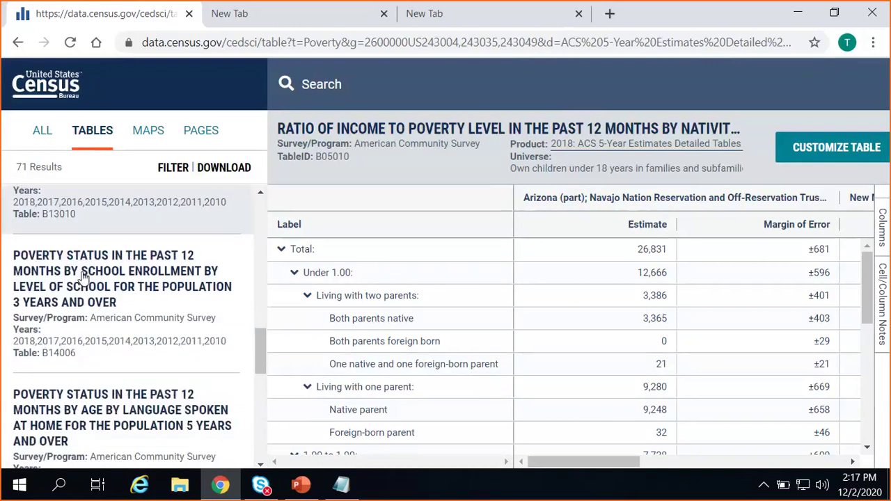
{"action": "scroll", "coordinate": [82, 294], "scroll_direction": "down", "scroll_amount": 5}
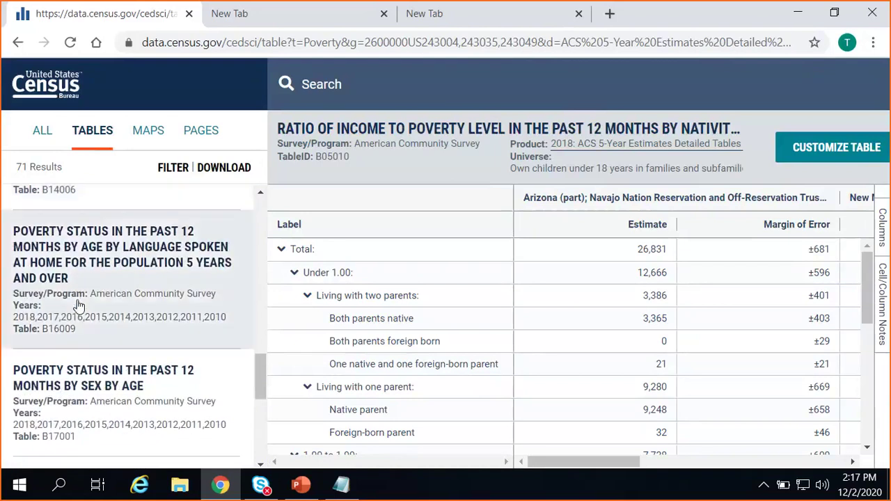
{"action": "left_click", "coordinate": [80, 307]}
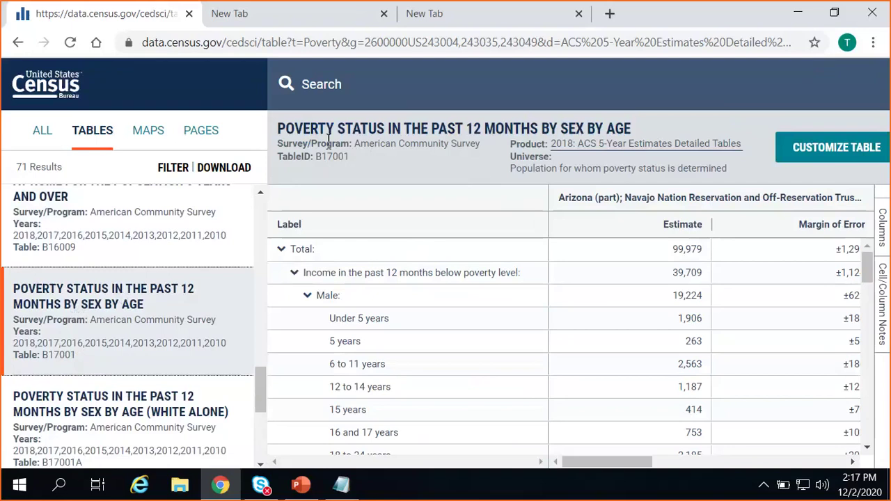
Step: Check the title and universe of table B17001 and open it in the customize table view
{"action": "left_click_drag", "start_coordinate": [287, 132], "coordinate": [637, 133]}
{"action": "left_click_drag", "start_coordinate": [514, 169], "coordinate": [717, 163]}
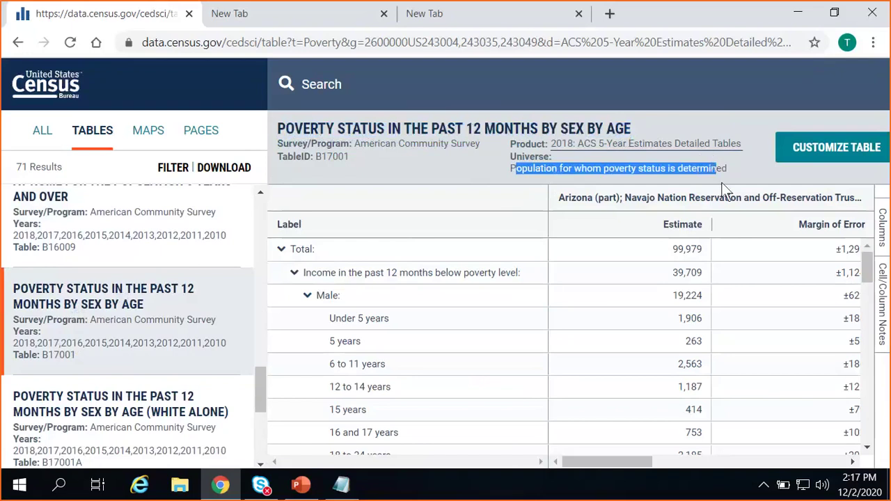
{"action": "left_click", "coordinate": [821, 159]}
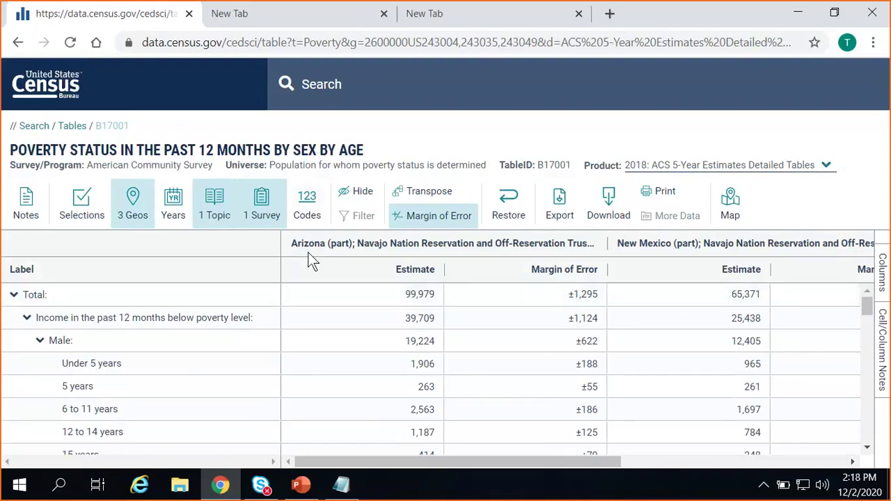
Step: Examine the total and below-poverty-level estimates for the Arizona, New Mexico and Utah parts of the Navajo Nation Reservation
{"action": "left_click", "coordinate": [364, 295]}
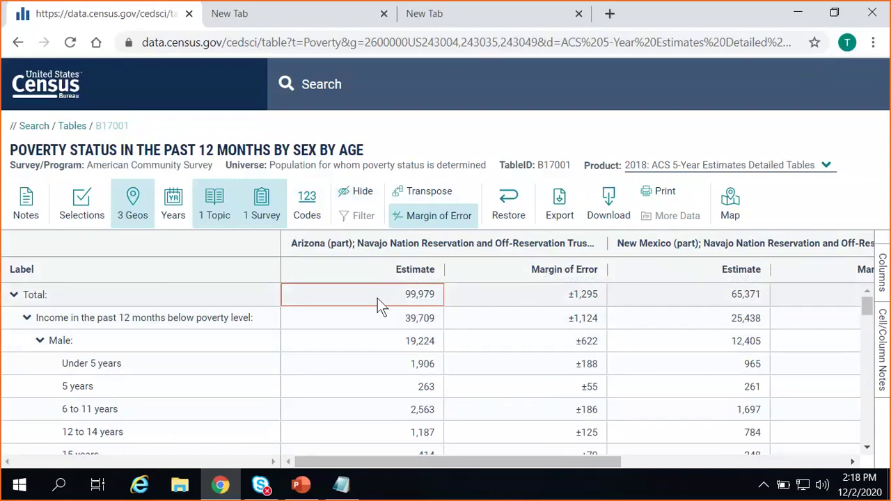
{"action": "key", "text": "Down"}
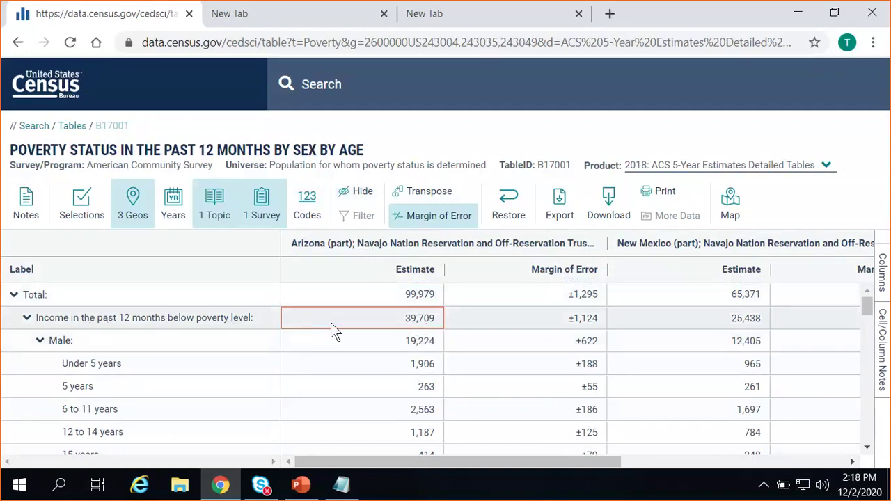
{"action": "left_click", "coordinate": [624, 320]}
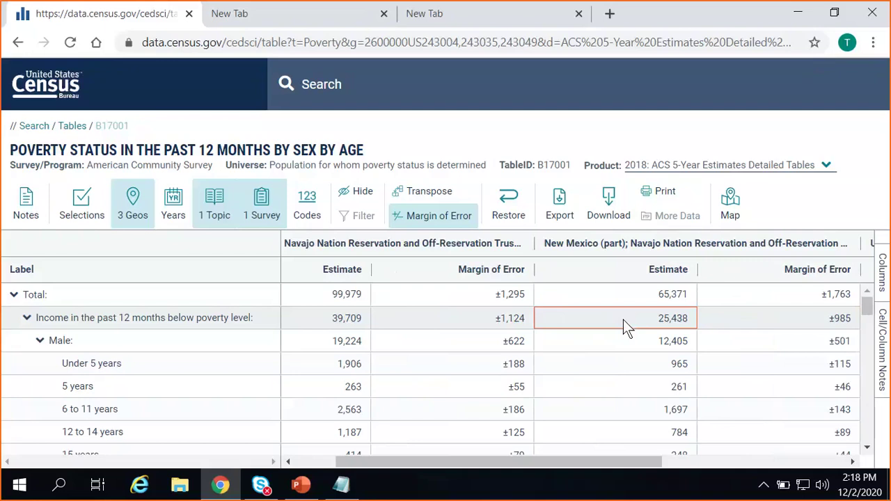
{"action": "key", "text": "Right"}
{"action": "key", "text": "Right"}
{"action": "key", "text": "Right"}
{"action": "key", "text": "Left"}
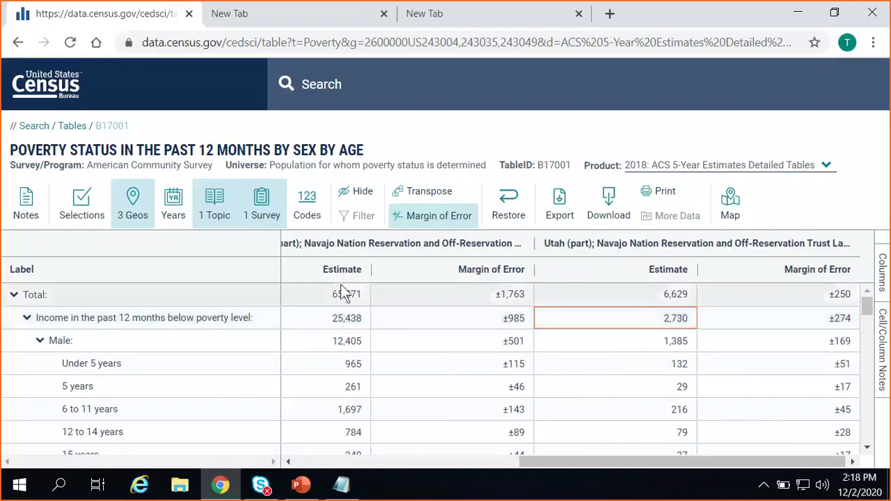
Step: Return to the site's home page and switch to PowerPoint to present the slides up to "Geographies with Repeating Labels & Frequent Name Changes"
{"action": "left_click", "coordinate": [38, 98]}
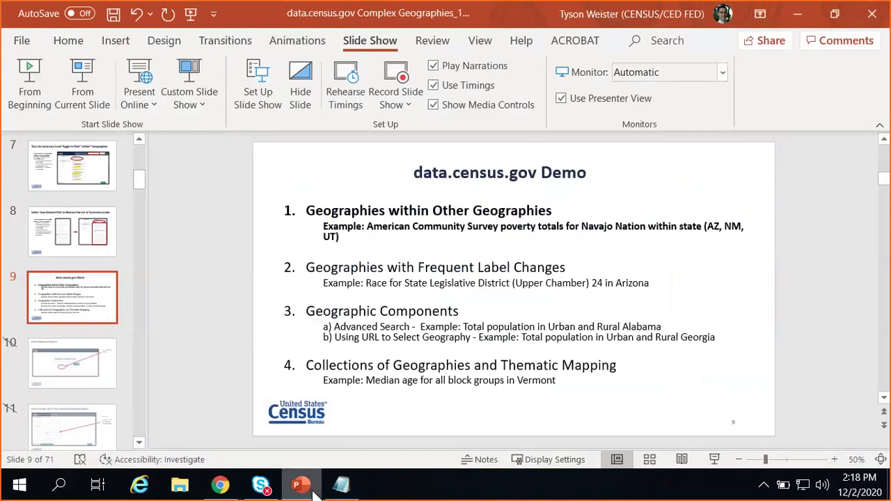
{"action": "left_click", "coordinate": [94, 78]}
{"action": "key", "text": "Right"}
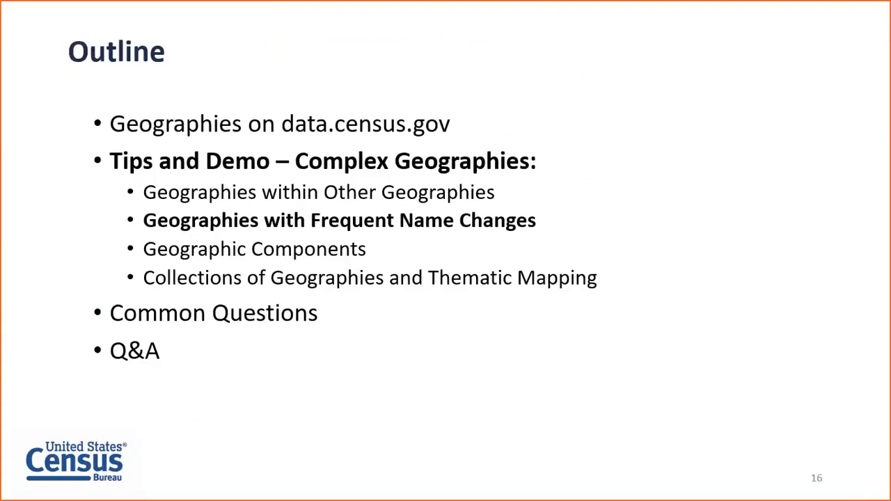
{"action": "key", "text": "Right"}
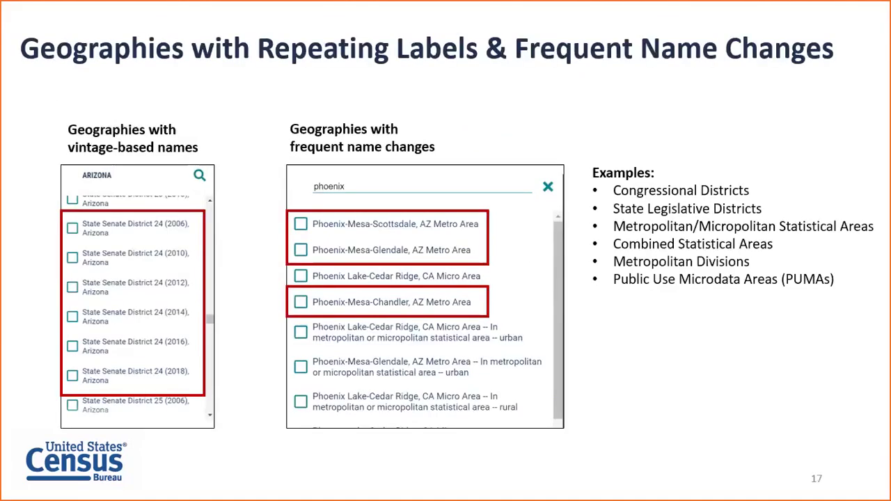
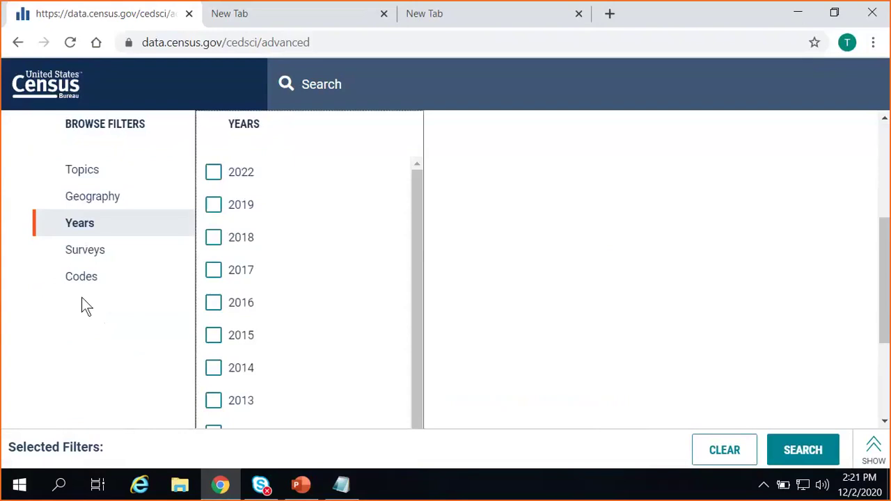
Step: Add 2018 as a year filter and State Senate District 24 (2018), Arizona, from State Legislative District (Upper Chamber) as a geography filter
{"action": "left_click", "coordinate": [245, 245]}
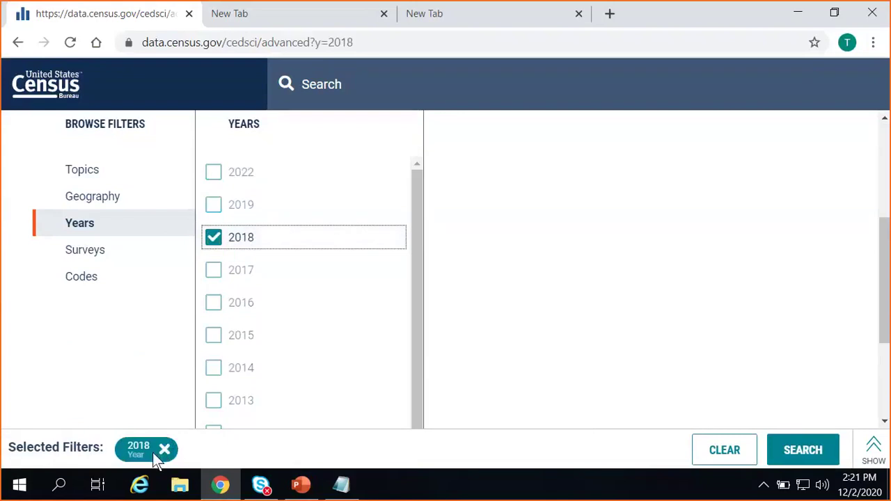
{"action": "left_click", "coordinate": [143, 210]}
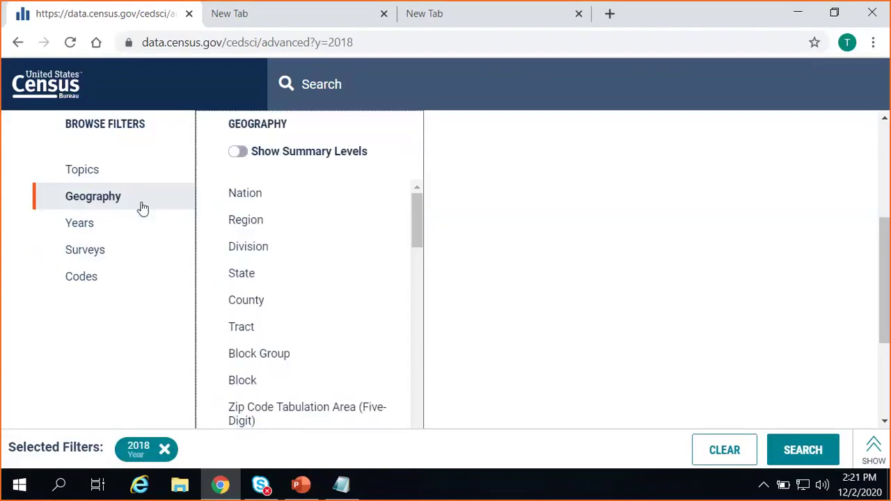
{"action": "scroll", "coordinate": [262, 256], "scroll_direction": "down", "scroll_amount": 3}
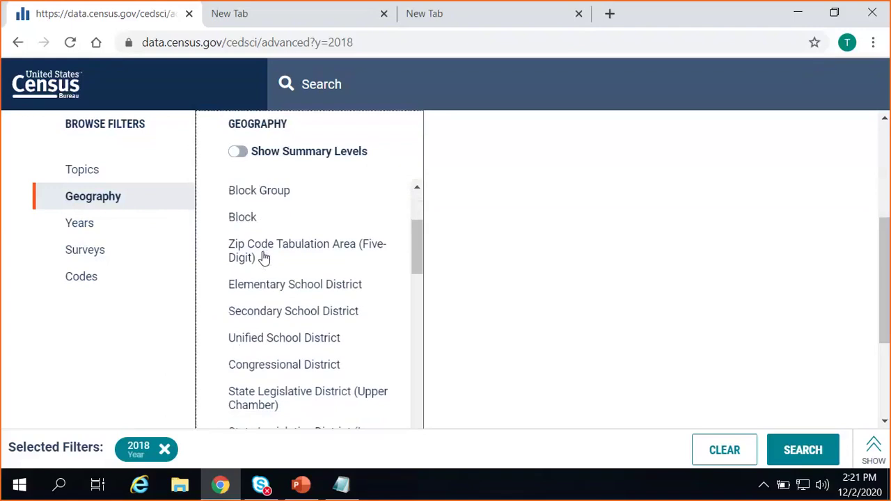
{"action": "scroll", "coordinate": [264, 258], "scroll_direction": "down", "scroll_amount": 5}
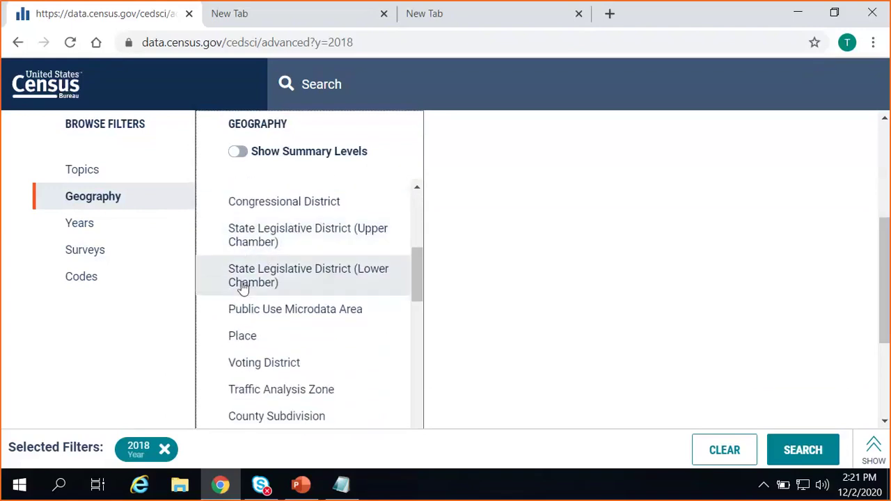
{"action": "left_click", "coordinate": [294, 250]}
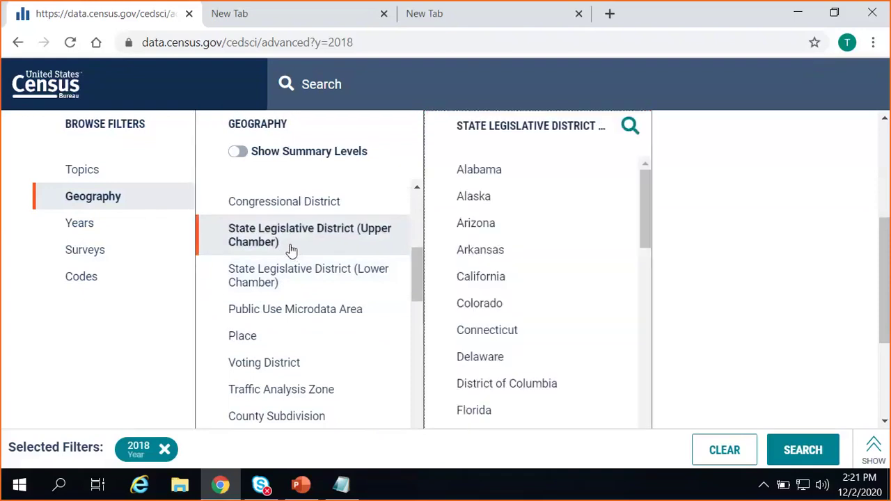
{"action": "left_click", "coordinate": [441, 229]}
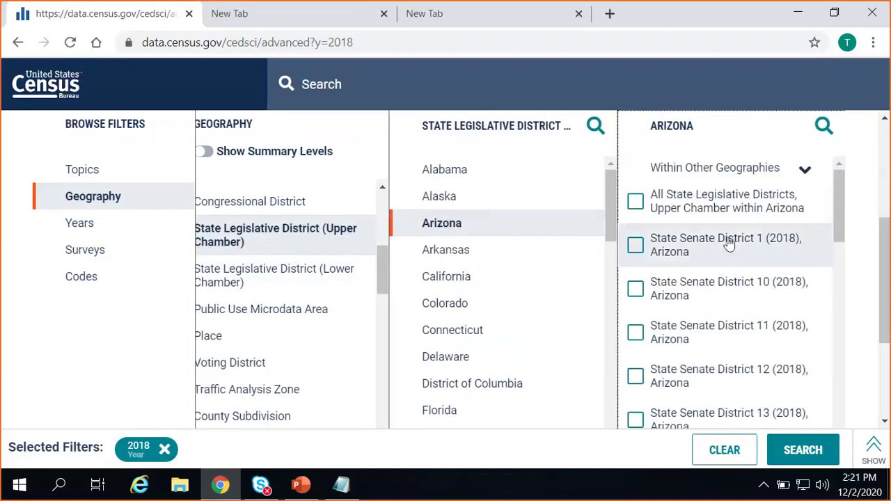
{"action": "scroll", "coordinate": [739, 352], "scroll_direction": "down", "scroll_amount": 3}
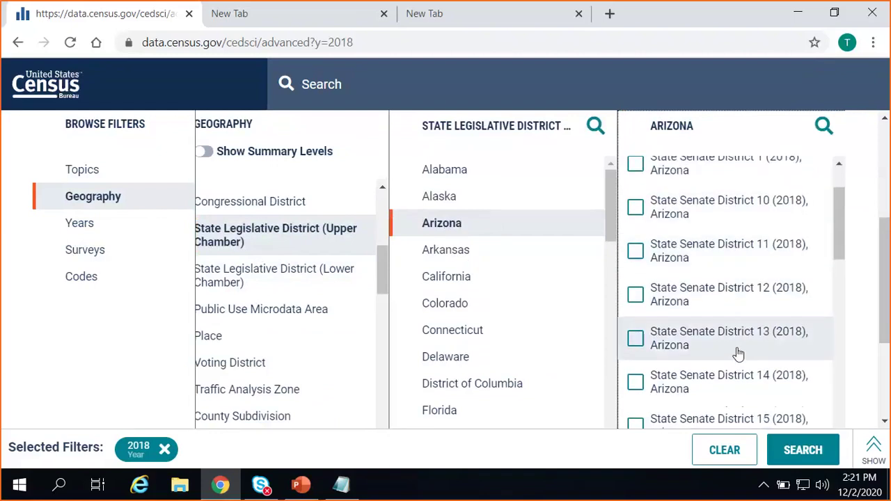
{"action": "scroll", "coordinate": [738, 354], "scroll_direction": "down", "scroll_amount": 7}
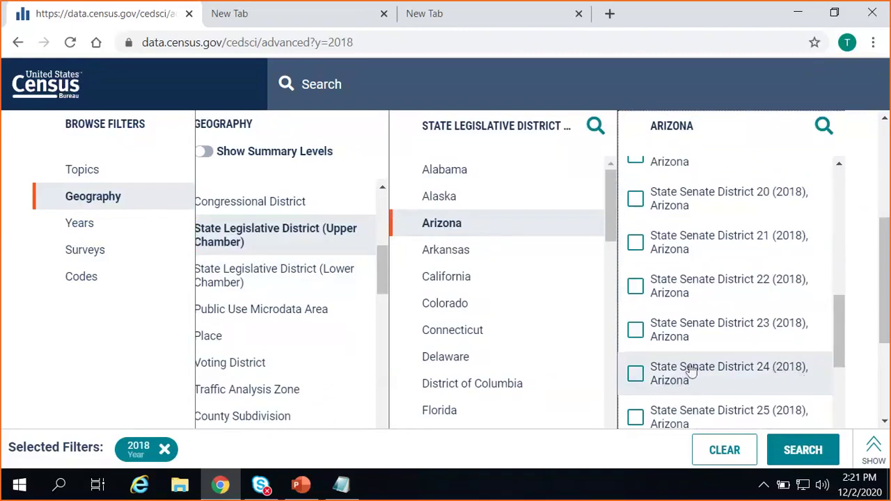
{"action": "left_click", "coordinate": [635, 377]}
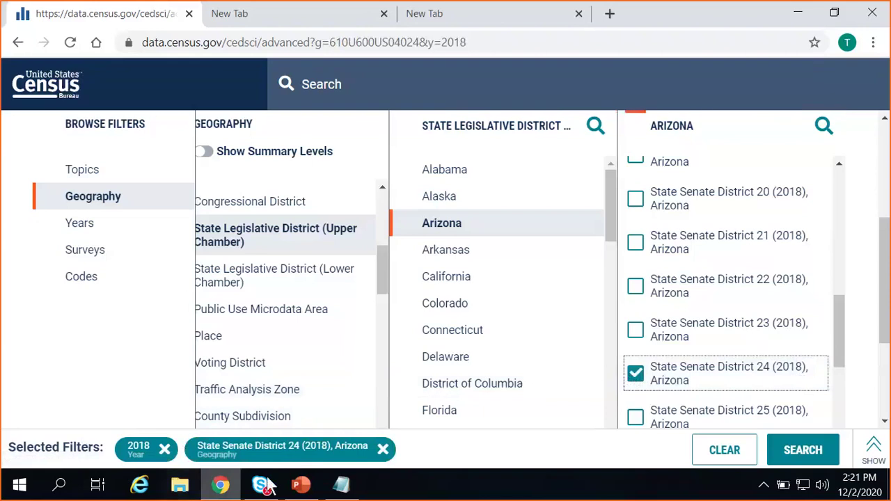
Step: Open the data.census.gov advanced search in the second browser tab
{"action": "left_click", "coordinate": [304, 11]}
{"action": "key", "text": "Return"}
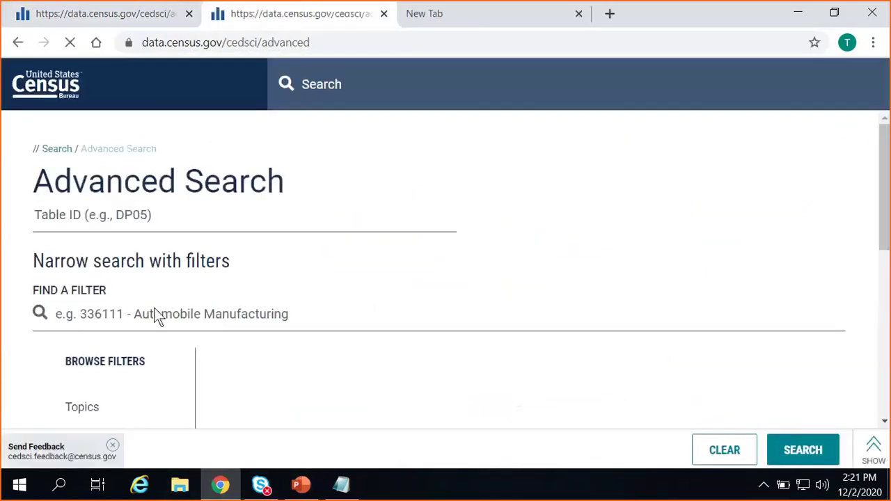
{"action": "scroll", "coordinate": [150, 293], "scroll_direction": "down", "scroll_amount": 2}
Step: Browse Arizona's State Legislative District (Upper Chamber) list without a year filter, examining the repeated yearly entries down to State Senate District 24
{"action": "left_click", "coordinate": [144, 280]}
{"action": "scroll", "coordinate": [145, 281], "scroll_direction": "down", "scroll_amount": 1}
{"action": "scroll", "coordinate": [252, 249], "scroll_direction": "down", "scroll_amount": 4}
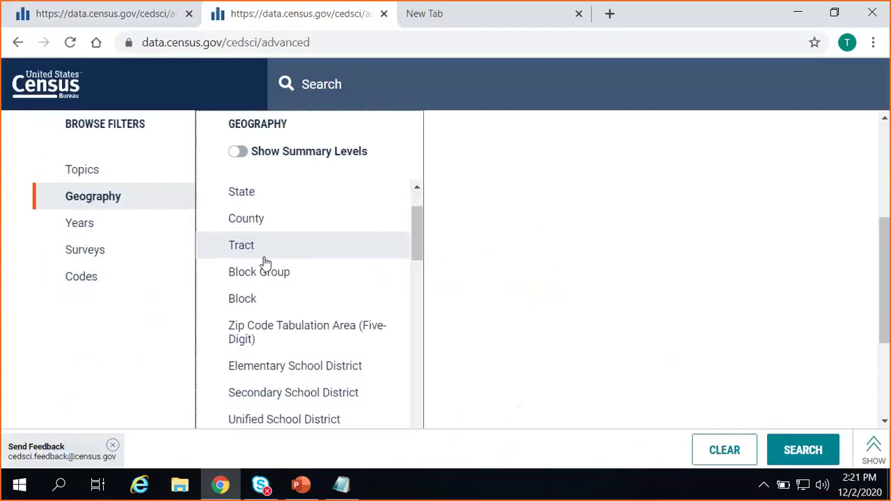
{"action": "left_click", "coordinate": [360, 322]}
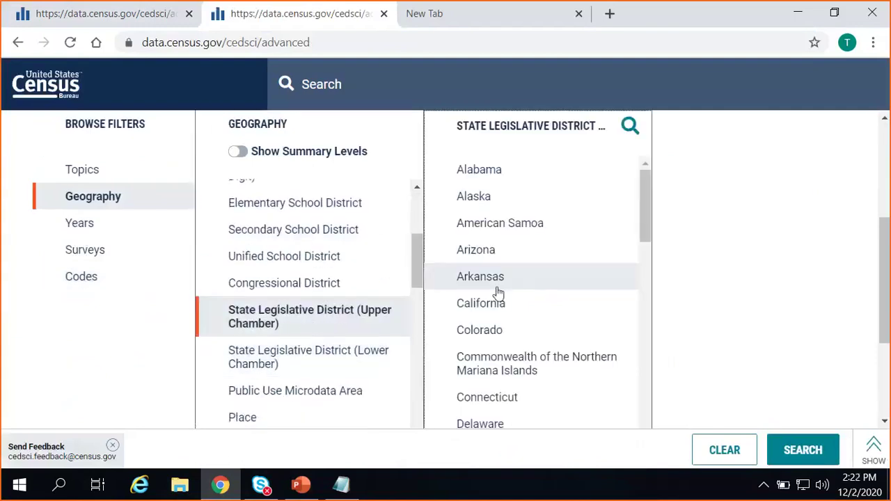
{"action": "scroll", "coordinate": [516, 291], "scroll_direction": "down", "scroll_amount": 1}
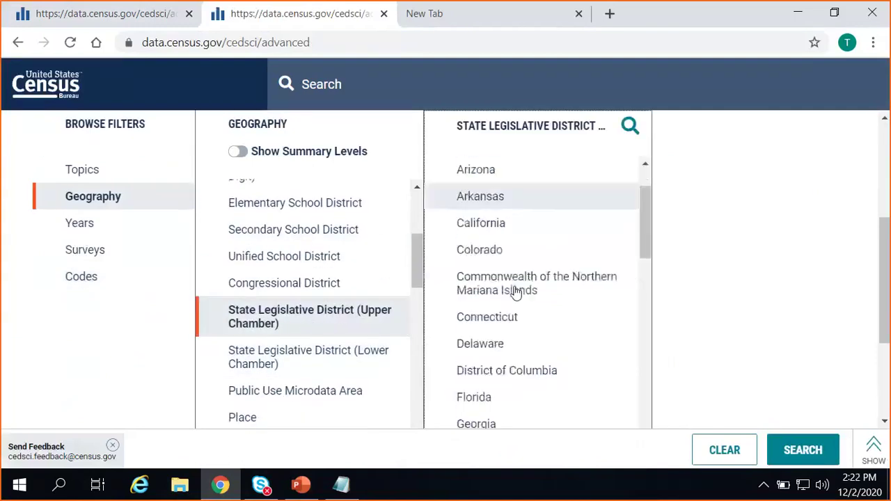
{"action": "left_click", "coordinate": [489, 172]}
{"action": "scroll", "coordinate": [736, 285], "scroll_direction": "down", "scroll_amount": 5}
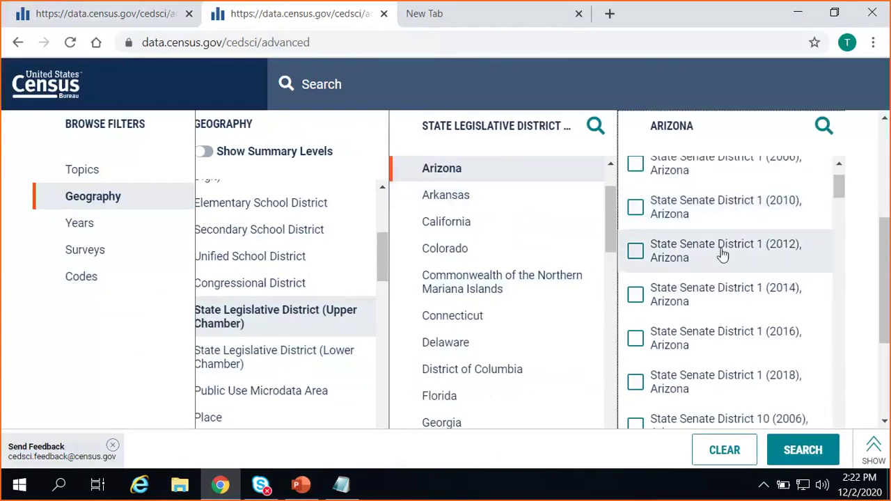
{"action": "scroll", "coordinate": [721, 276], "scroll_direction": "down", "scroll_amount": 20}
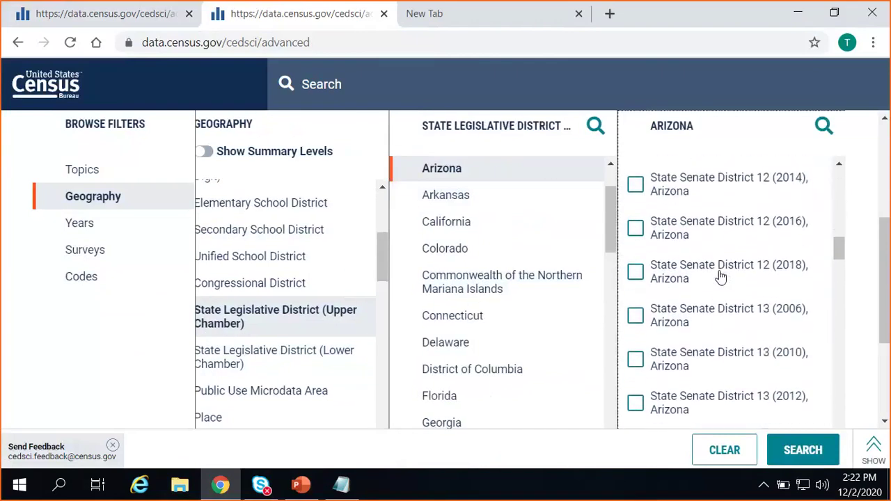
{"action": "scroll", "coordinate": [721, 277], "scroll_direction": "down", "scroll_amount": 18}
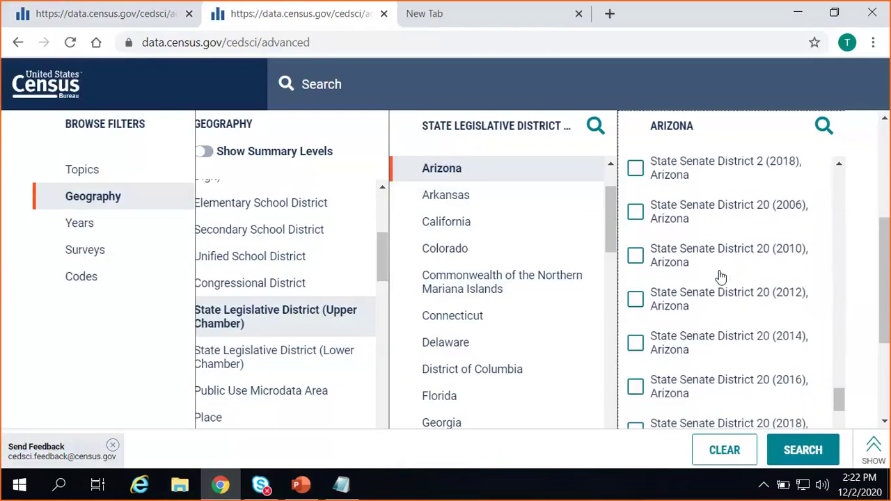
{"action": "scroll", "coordinate": [721, 277], "scroll_direction": "down", "scroll_amount": 4}
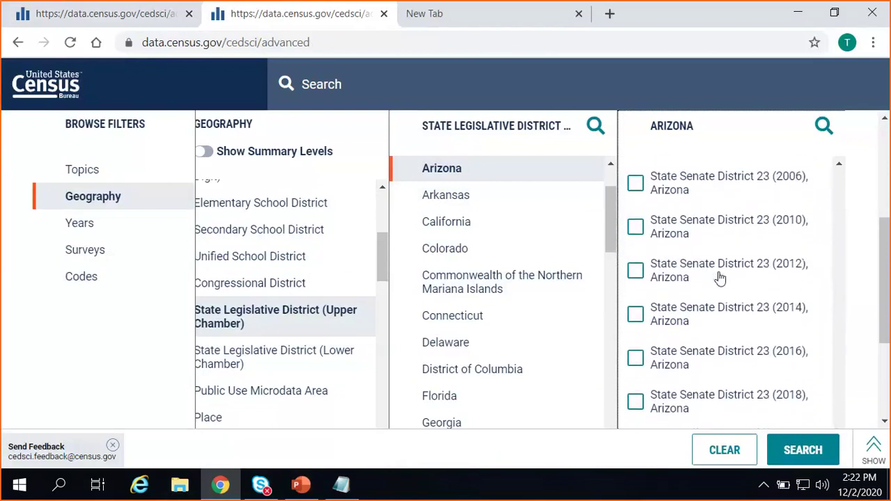
{"action": "scroll", "coordinate": [721, 276], "scroll_direction": "down", "scroll_amount": 3}
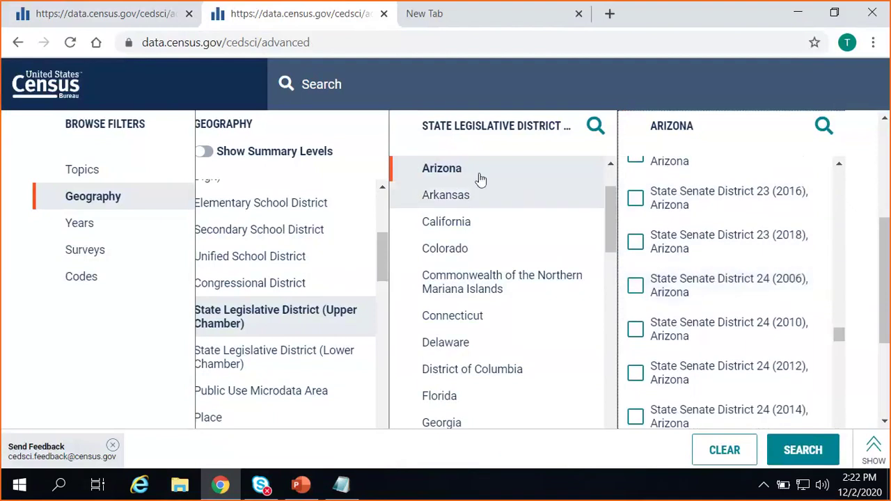
Step: Return to the first browser tab's filtered search and add Race and Ethnicity as a topic filter
{"action": "left_click", "coordinate": [150, 14]}
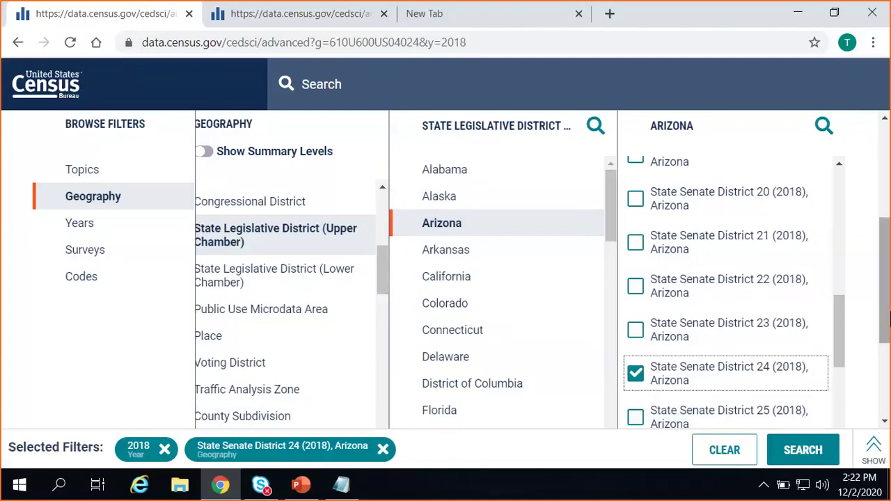
{"action": "scroll", "coordinate": [668, 449], "scroll_direction": "down", "scroll_amount": 1}
{"action": "left_click_drag", "start_coordinate": [792, 415], "coordinate": [500, 425]}
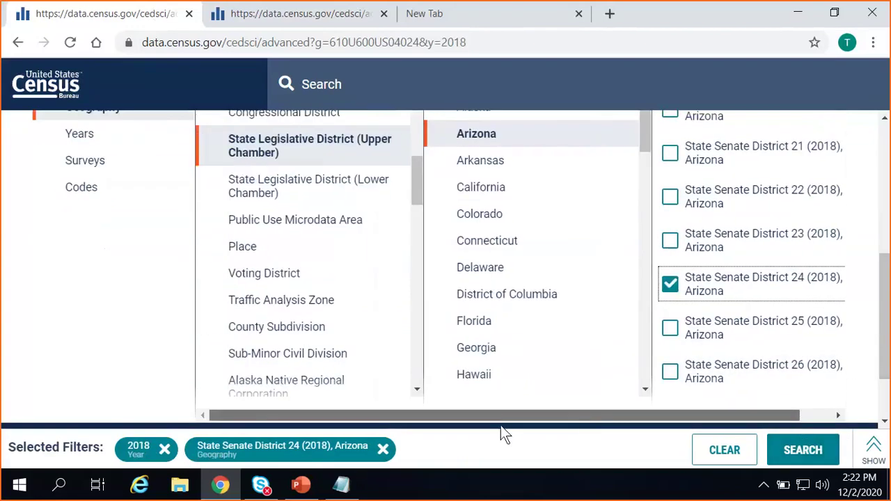
{"action": "scroll", "coordinate": [87, 315], "scroll_direction": "up", "scroll_amount": 2}
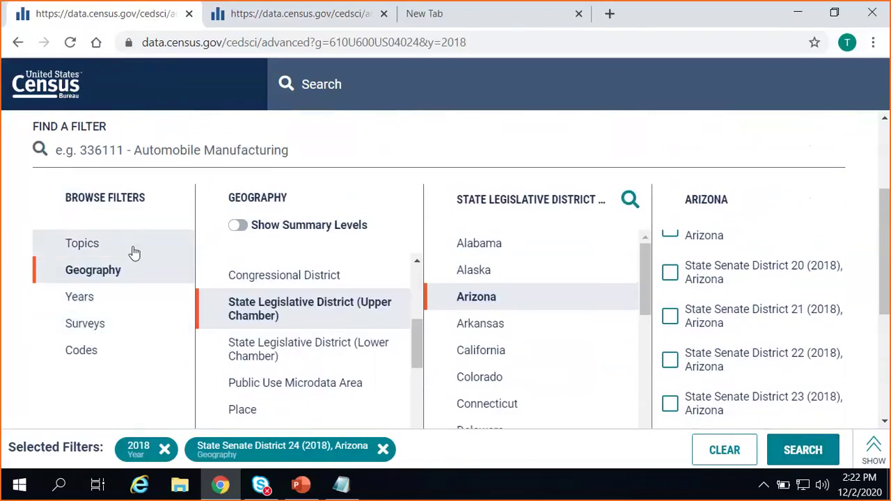
{"action": "left_click", "coordinate": [134, 252]}
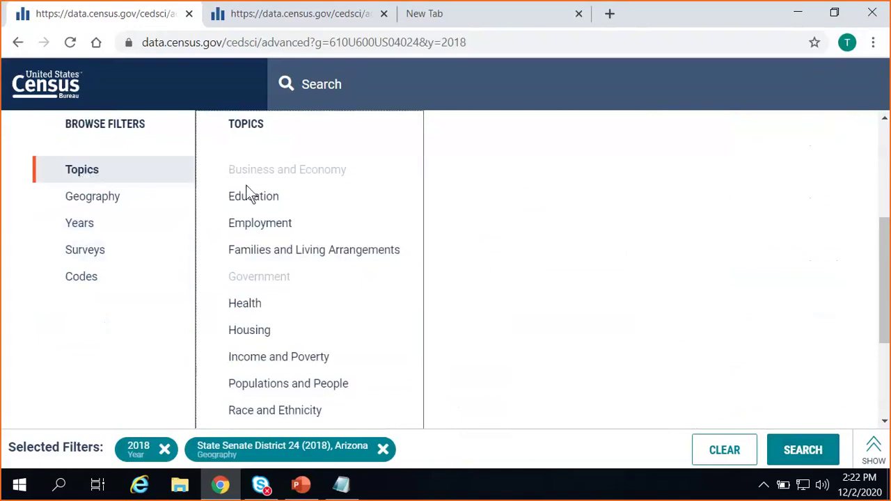
{"action": "left_click", "coordinate": [319, 412]}
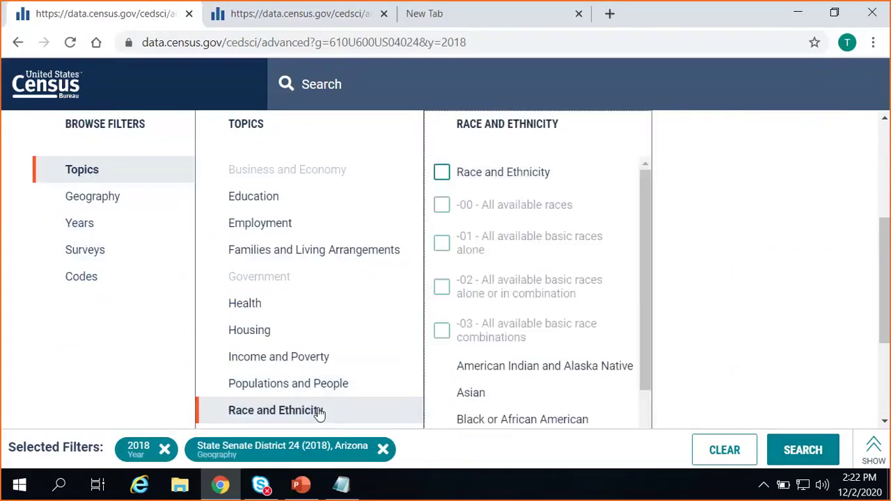
{"action": "left_click", "coordinate": [506, 183]}
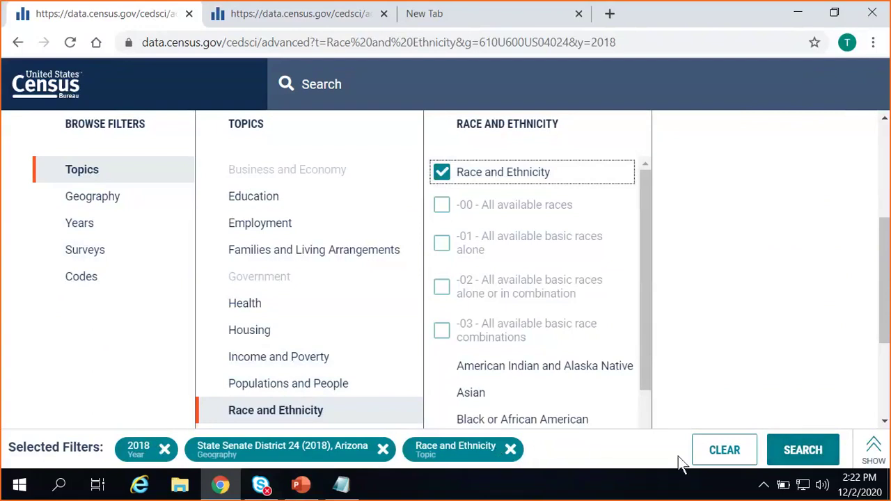
Step: Run the filtered search, show its table results and highlight the total estimate in Sex by Age (White Alone)
{"action": "left_click", "coordinate": [803, 452]}
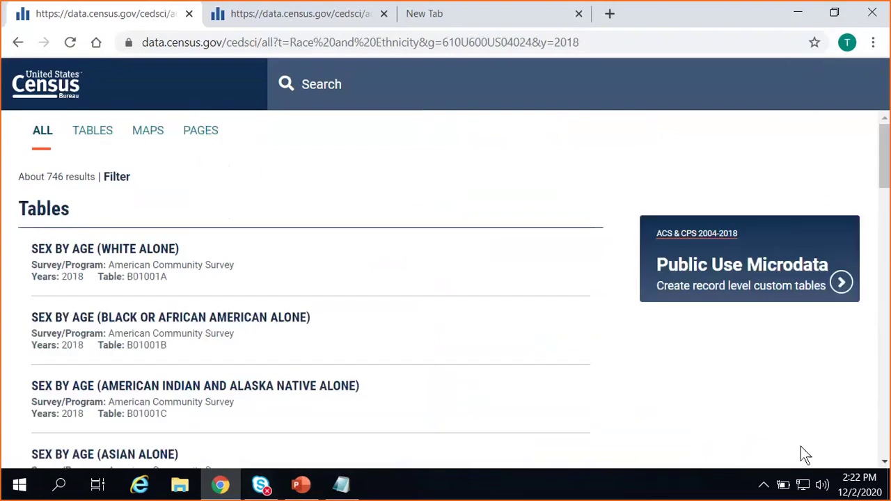
{"action": "left_click", "coordinate": [97, 136]}
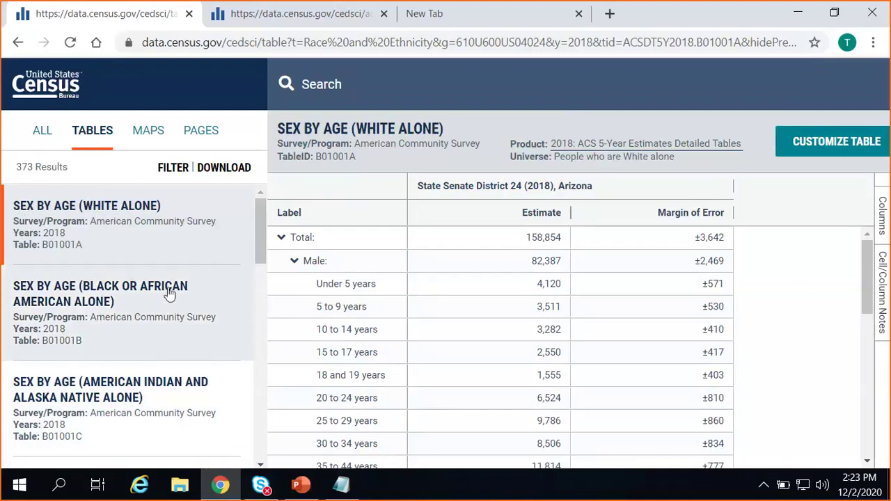
{"action": "left_click", "coordinate": [478, 243]}
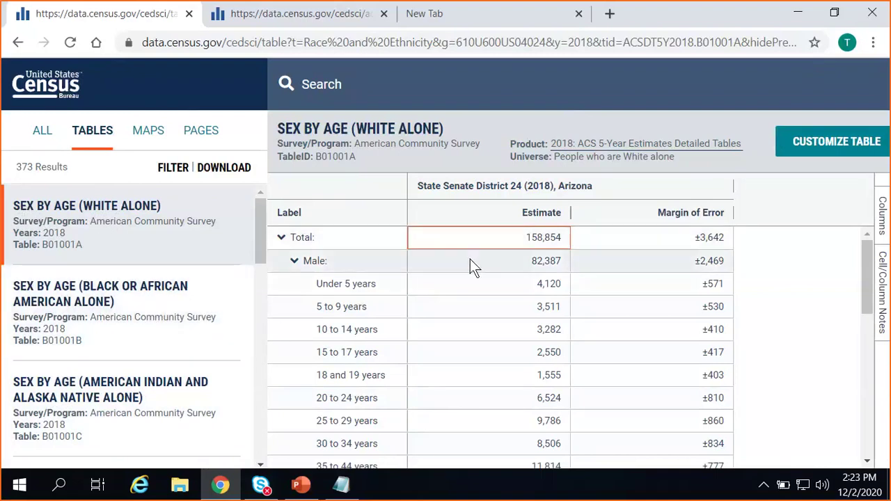
Step: Find and open the Race table (B02001), and highlight the estimates from White alone through Some other race alone
{"action": "scroll", "coordinate": [157, 261], "scroll_direction": "down", "scroll_amount": 1}
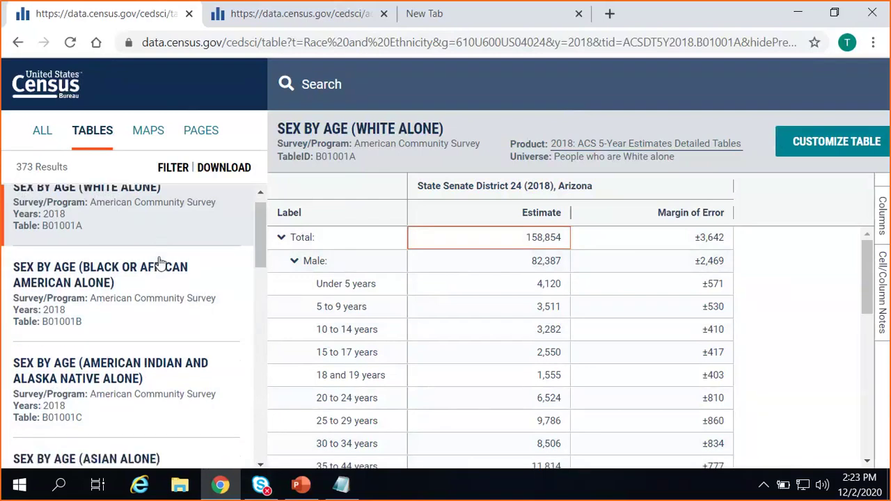
{"action": "scroll", "coordinate": [158, 260], "scroll_direction": "down", "scroll_amount": 10}
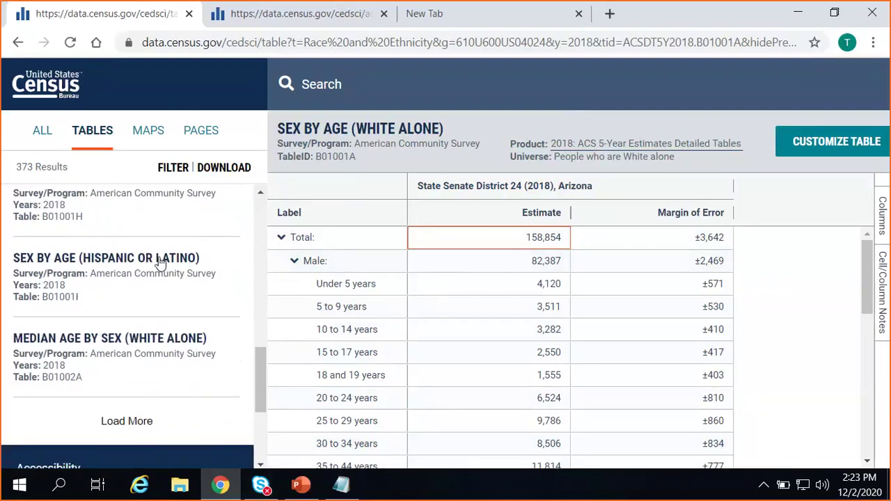
{"action": "scroll", "coordinate": [158, 260], "scroll_direction": "down", "scroll_amount": 2}
{"action": "left_click", "coordinate": [137, 342]}
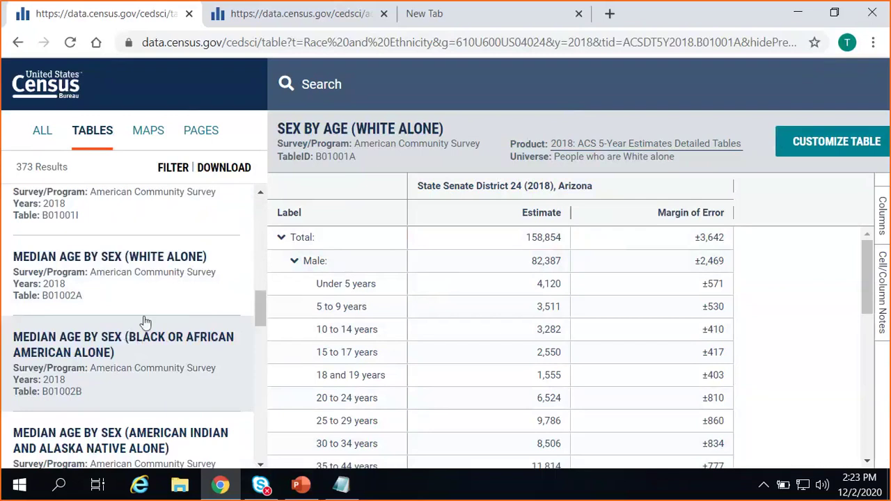
{"action": "scroll", "coordinate": [145, 321], "scroll_direction": "down", "scroll_amount": 7}
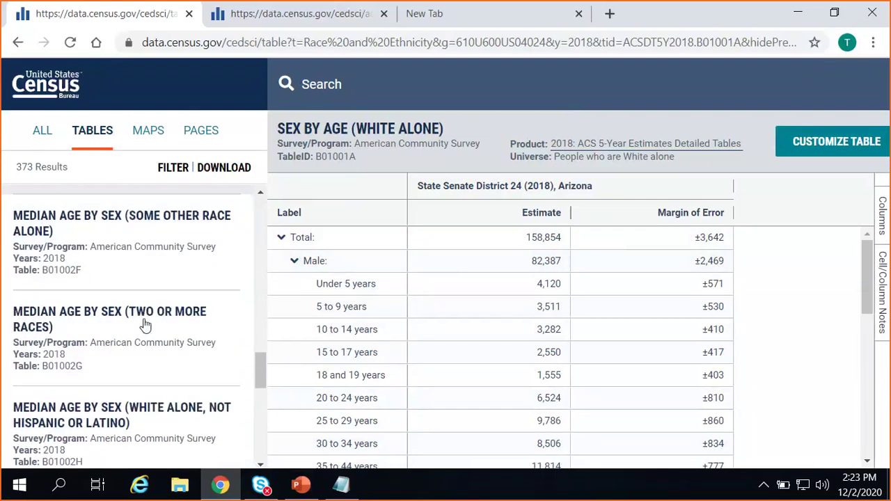
{"action": "scroll", "coordinate": [145, 325], "scroll_direction": "down", "scroll_amount": 5}
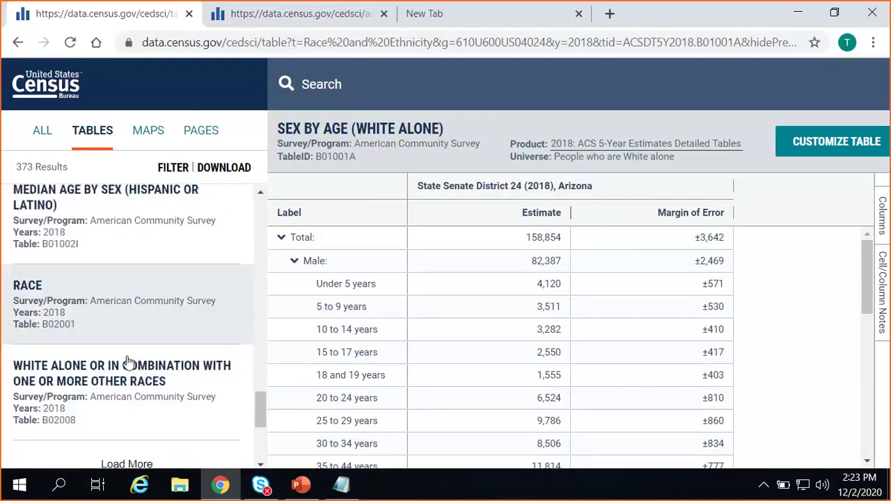
{"action": "scroll", "coordinate": [126, 341], "scroll_direction": "down", "scroll_amount": 1}
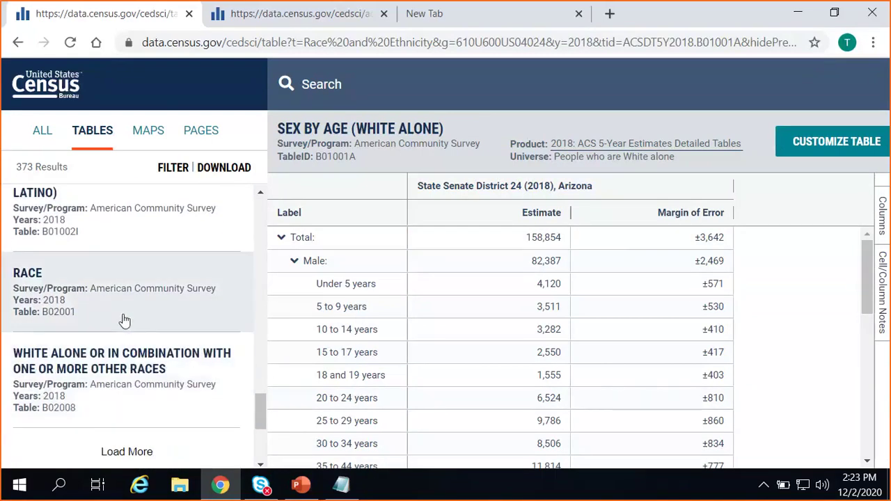
{"action": "left_click", "coordinate": [26, 286]}
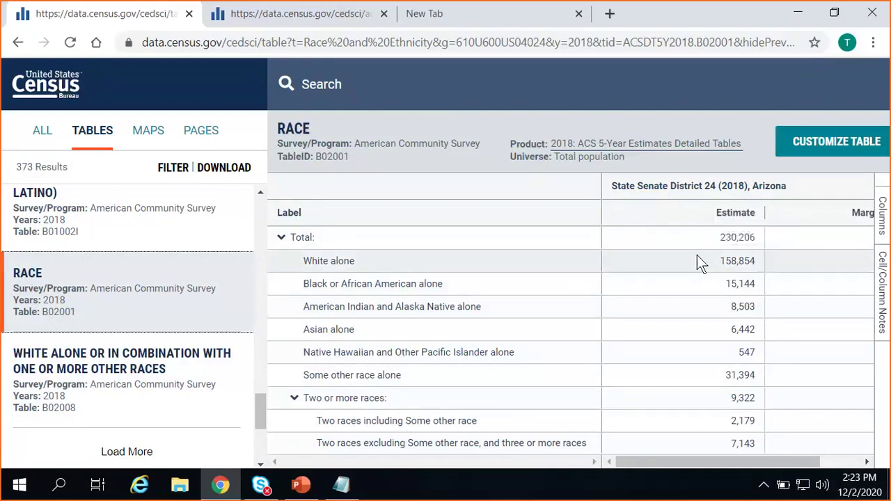
{"action": "left_click_drag", "start_coordinate": [697, 255], "coordinate": [687, 385]}
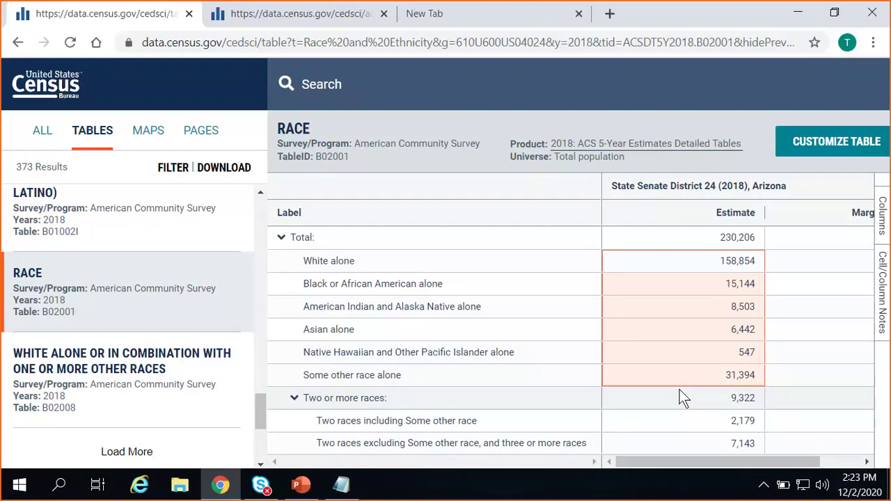
Step: Return to the site's home page, run a blank search and show the map results
{"action": "left_click", "coordinate": [32, 87]}
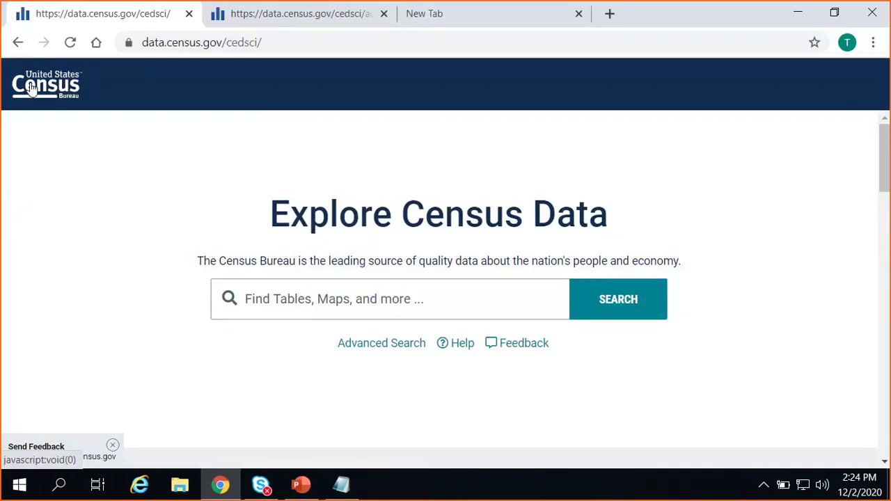
{"action": "left_click", "coordinate": [413, 291]}
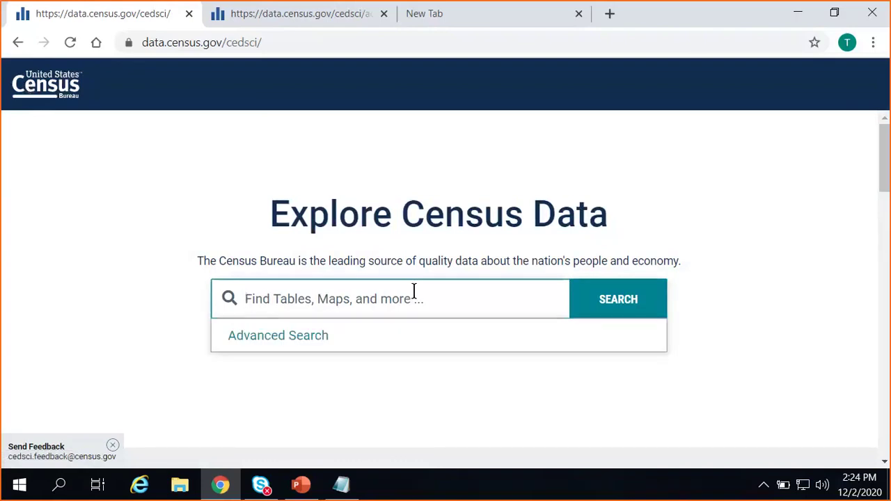
{"action": "key", "text": "Return"}
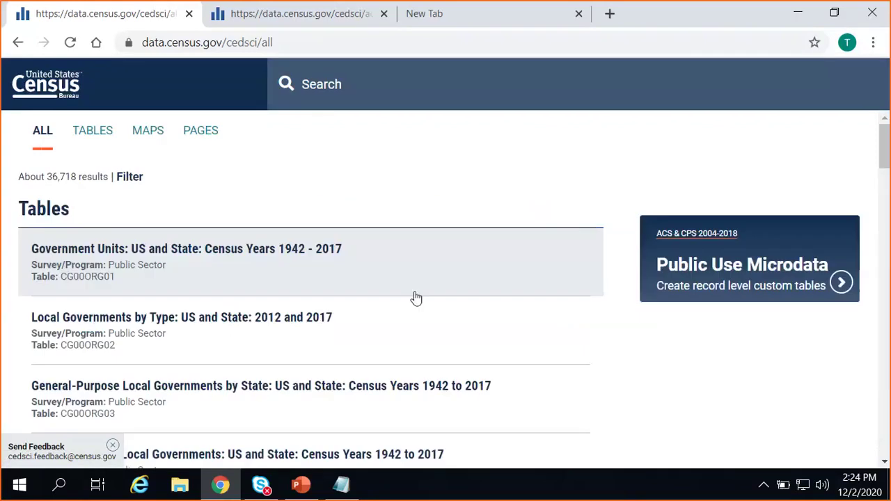
{"action": "left_click", "coordinate": [144, 141]}
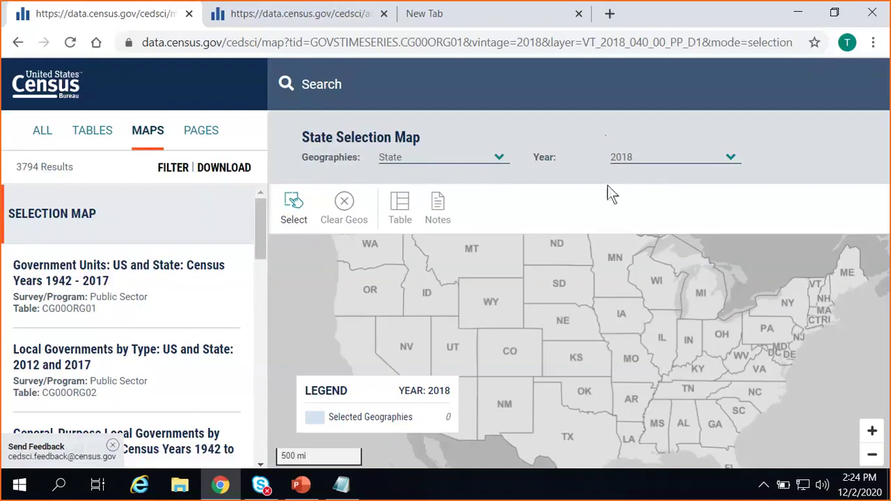
Step: Set the selection map's year to 2018 and its geography to State Legislative District-Upper (2018)
{"action": "left_click", "coordinate": [645, 164]}
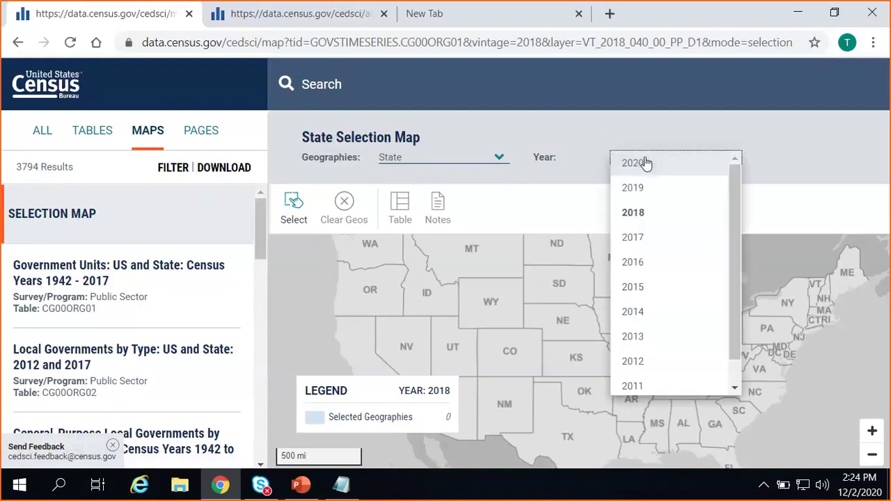
{"action": "left_click", "coordinate": [646, 216]}
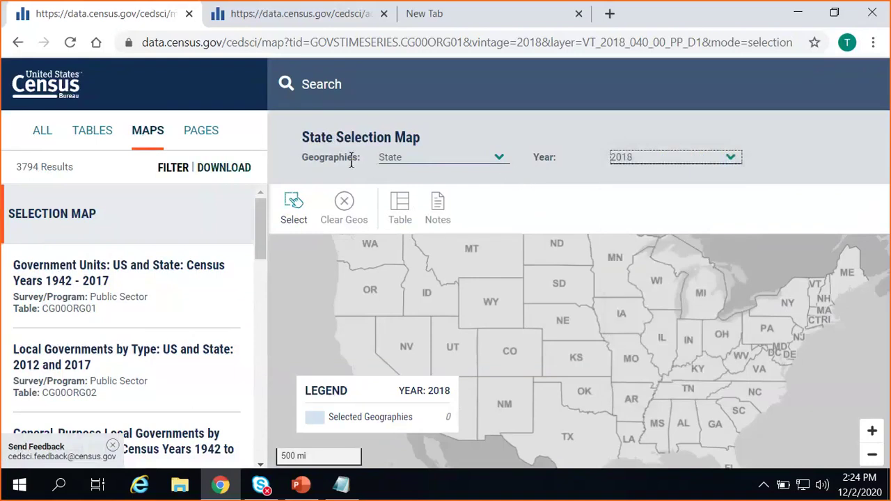
{"action": "left_click", "coordinate": [439, 167]}
{"action": "scroll", "coordinate": [453, 286], "scroll_direction": "down", "scroll_amount": 4}
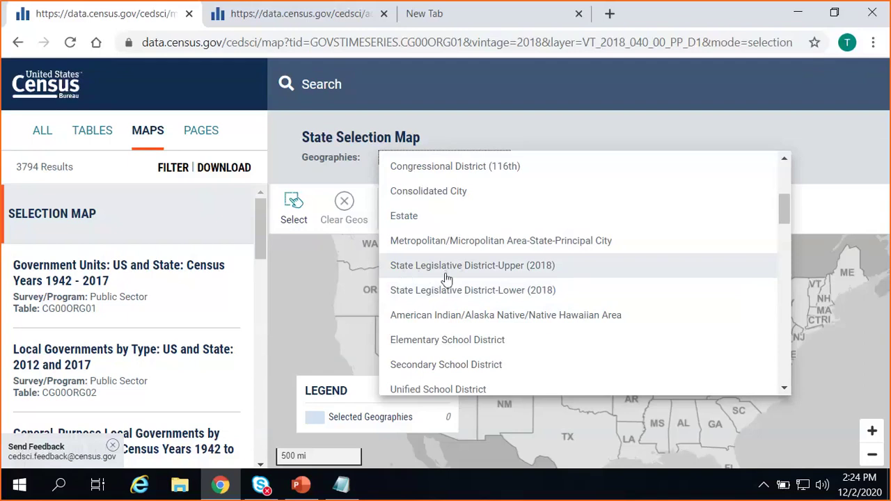
{"action": "left_click", "coordinate": [564, 270]}
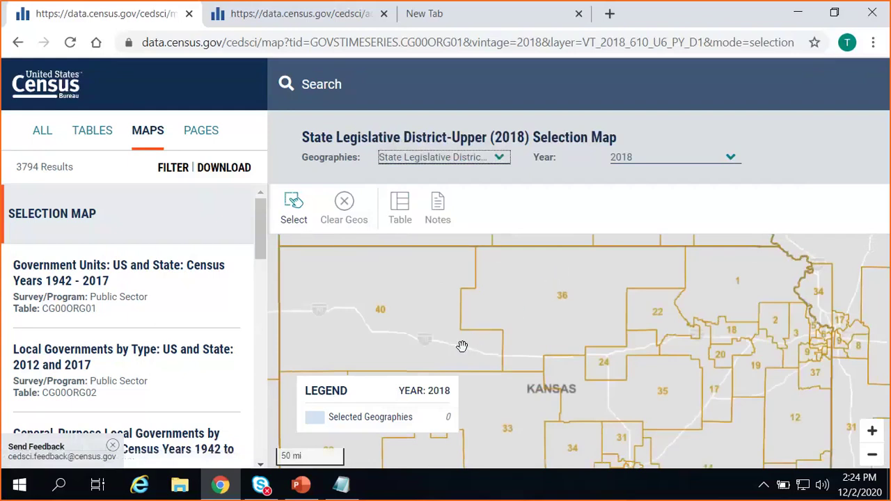
Step: Find State Legislative District-Upper 24 in Arizona on the selection map and add it to the selected geographies
{"action": "left_click_drag", "start_coordinate": [423, 351], "coordinate": [514, 255]}
{"action": "scroll", "coordinate": [476, 297], "scroll_direction": "down", "scroll_amount": 4}
{"action": "left_click_drag", "start_coordinate": [487, 327], "coordinate": [530, 304]}
{"action": "scroll", "coordinate": [448, 340], "scroll_direction": "up", "scroll_amount": 2}
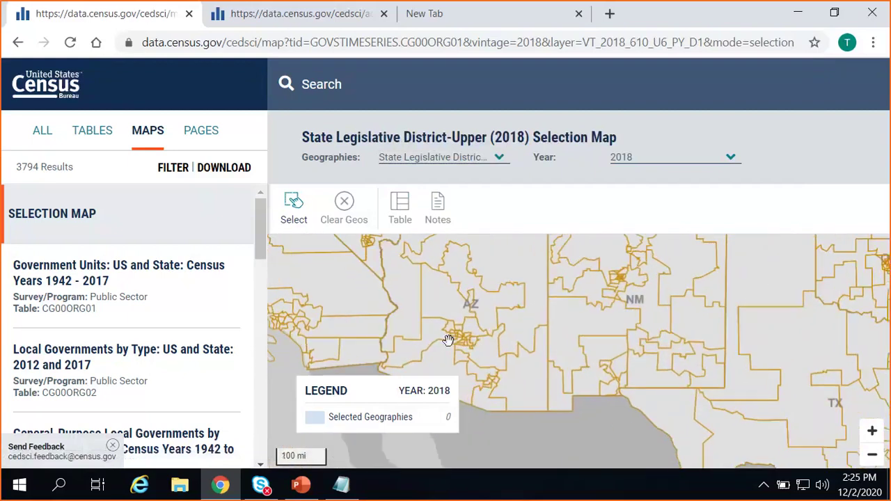
{"action": "scroll", "coordinate": [448, 340], "scroll_direction": "up", "scroll_amount": 5}
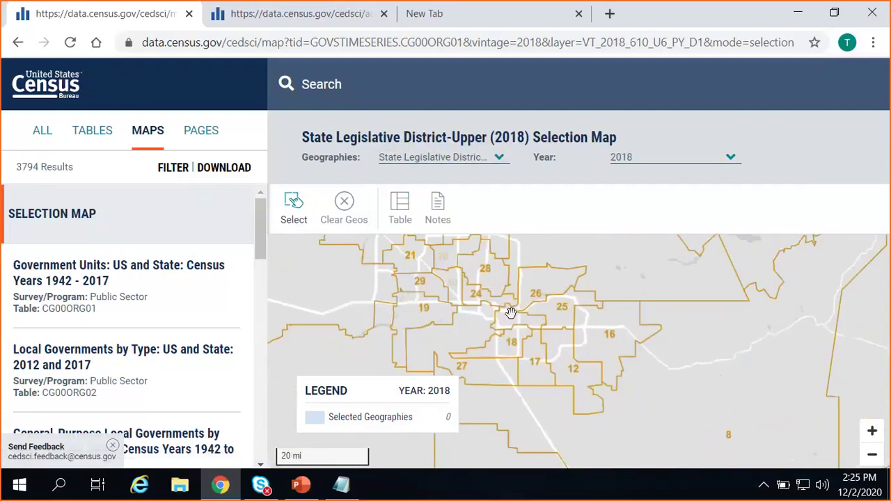
{"action": "scroll", "coordinate": [511, 313], "scroll_direction": "up", "scroll_amount": 4}
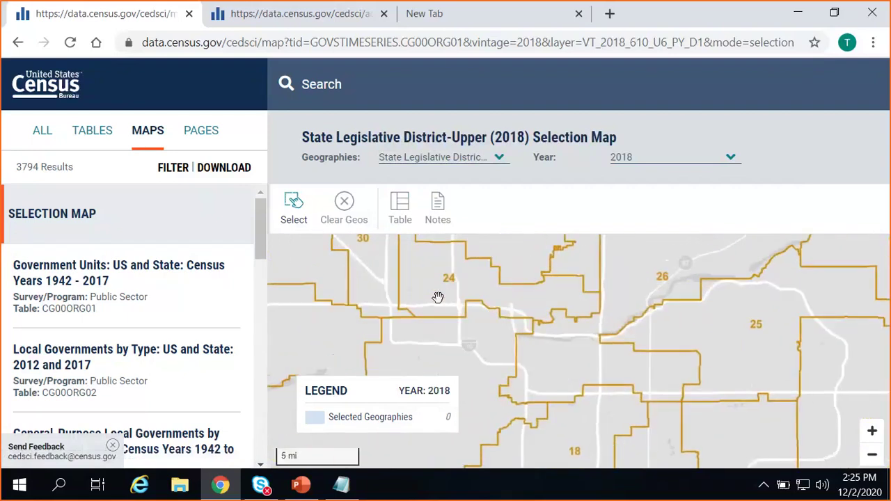
{"action": "left_click_drag", "start_coordinate": [438, 297], "coordinate": [463, 347]}
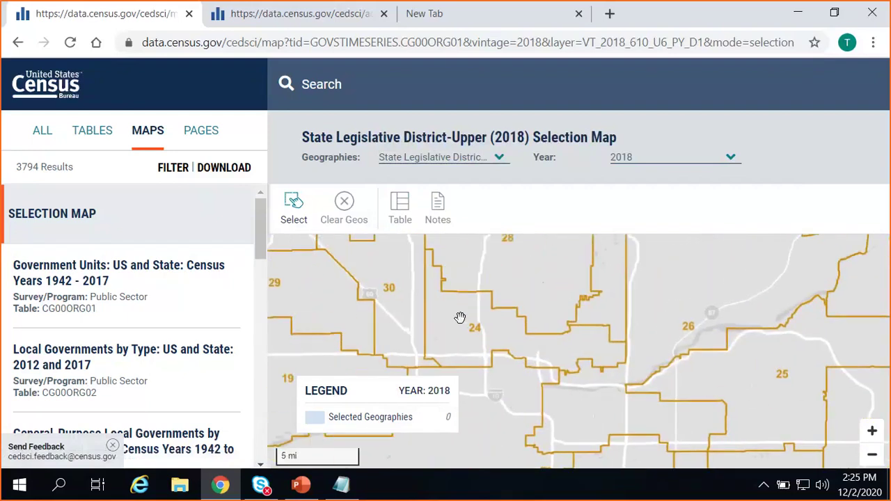
{"action": "left_click", "coordinate": [461, 317]}
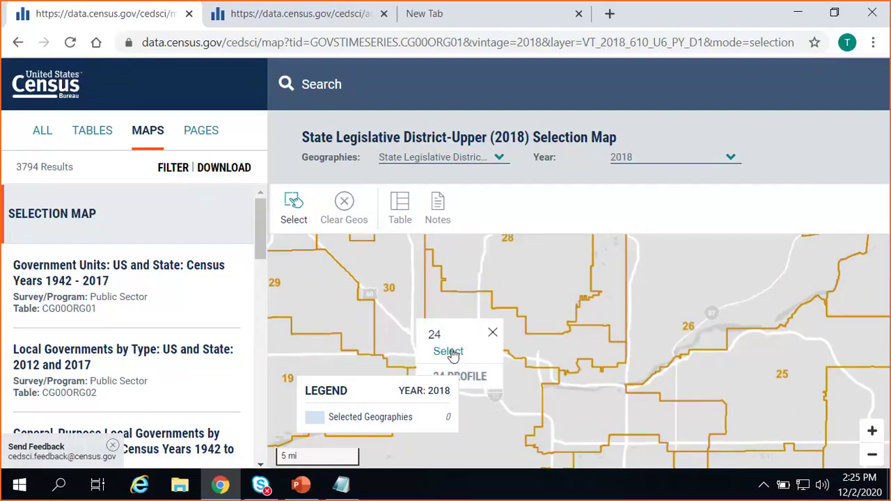
{"action": "left_click", "coordinate": [449, 352]}
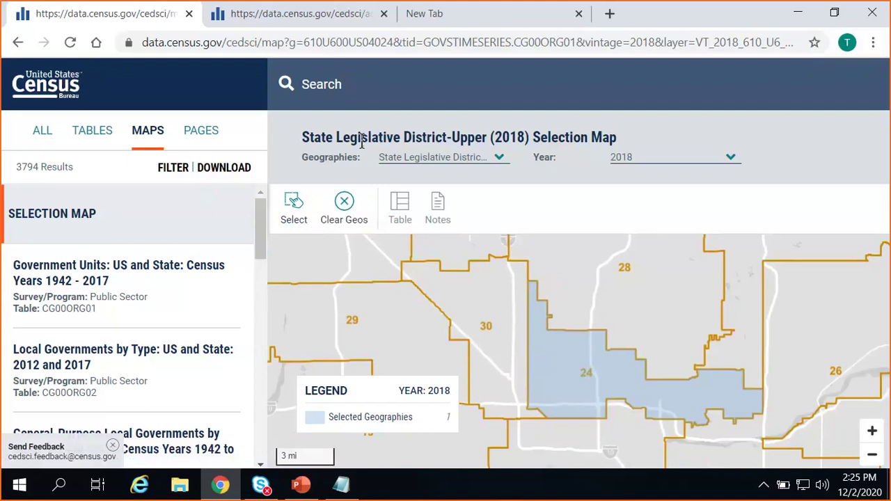
Step: In Advanced Search, add the Race and Ethnicity topic to the geography filter for district 24 and run the search
{"action": "left_click", "coordinate": [337, 84]}
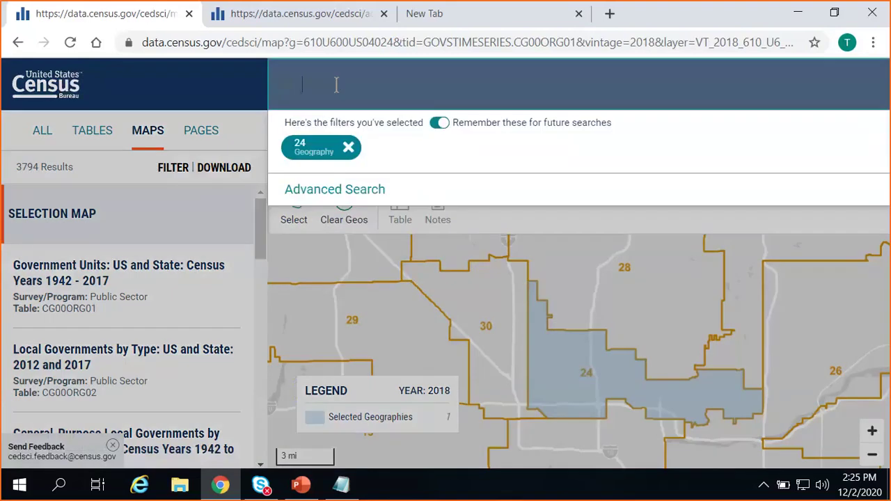
{"action": "left_click", "coordinate": [333, 195]}
{"action": "scroll", "coordinate": [303, 153], "scroll_direction": "down", "scroll_amount": 4}
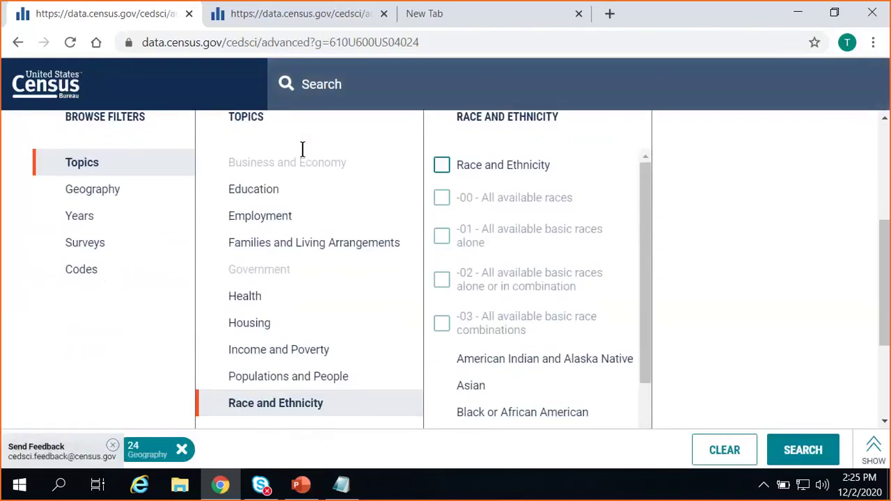
{"action": "left_click", "coordinate": [441, 167]}
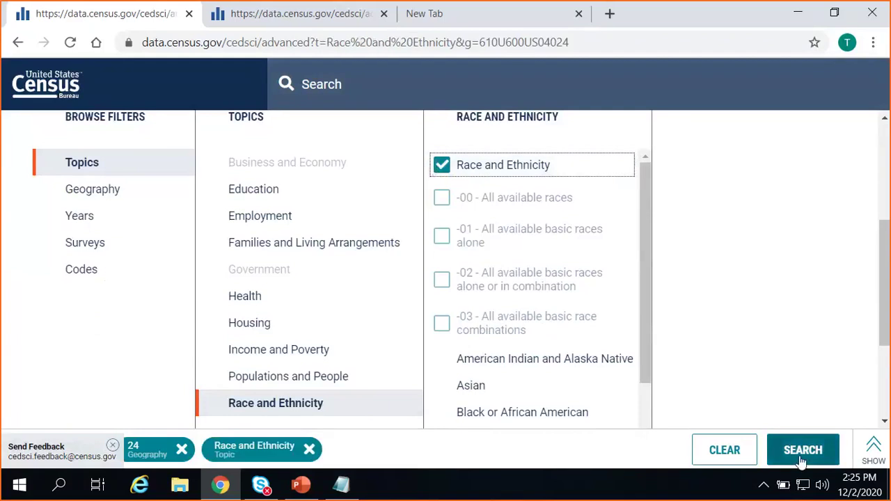
{"action": "left_click", "coordinate": [802, 456]}
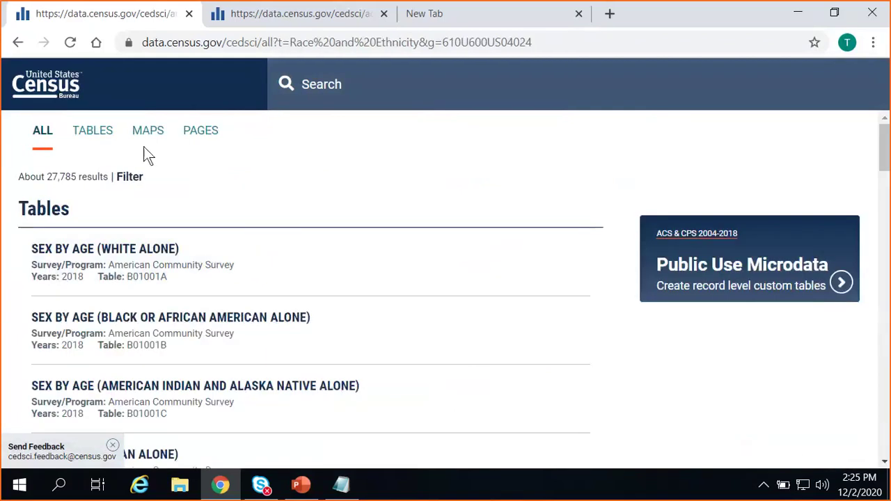
Step: Show the table results for State Senate District 24 (2018), Arizona and look through the list of race tables
{"action": "left_click", "coordinate": [103, 132]}
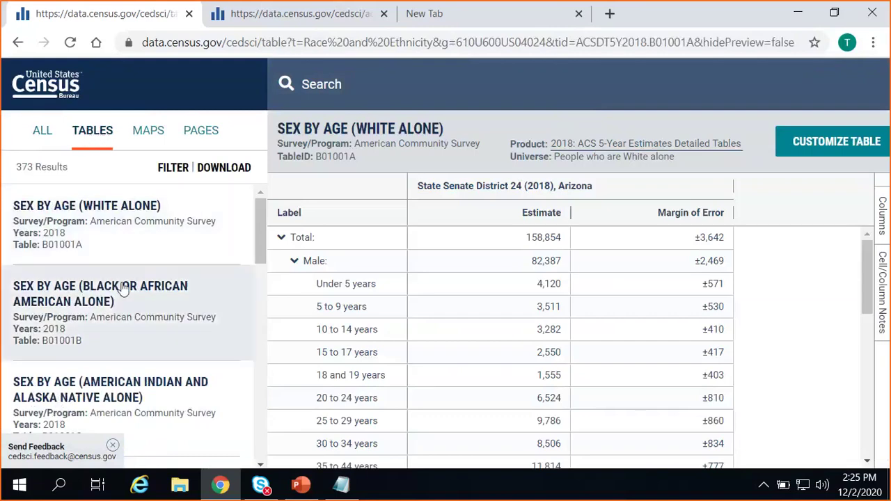
{"action": "scroll", "coordinate": [124, 288], "scroll_direction": "down", "scroll_amount": 5}
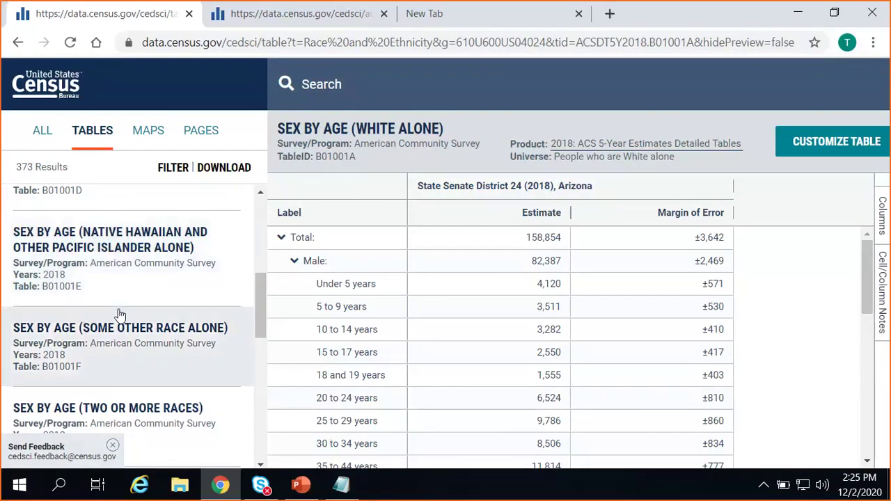
{"action": "scroll", "coordinate": [119, 310], "scroll_direction": "down", "scroll_amount": 5}
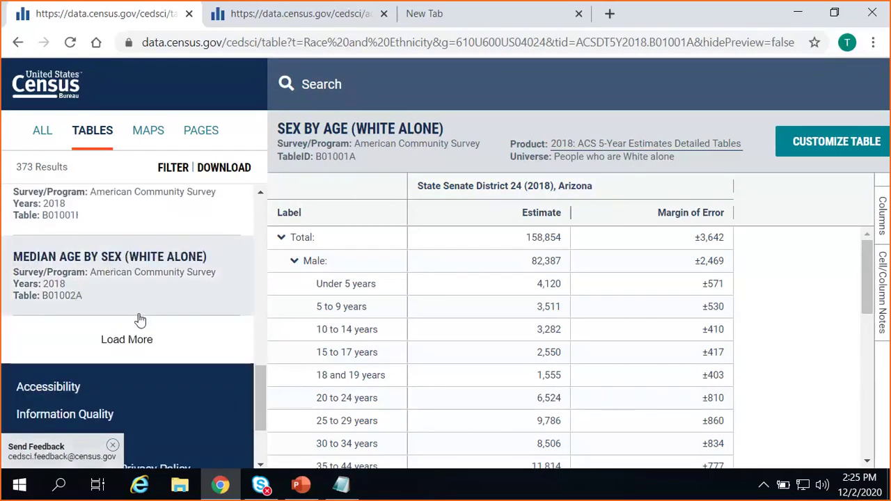
Step: Switch to PowerPoint and run the slide show from the Outline slide on to the Geographic Components slide
{"action": "left_click", "coordinate": [301, 485]}
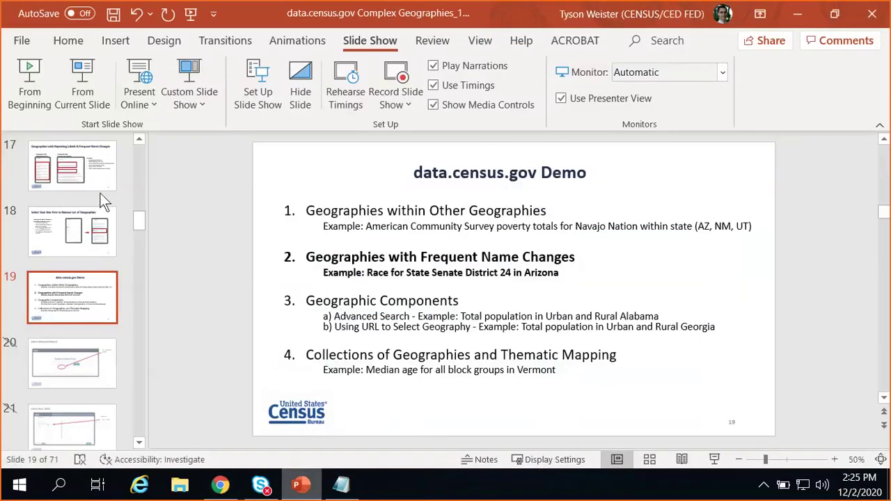
{"action": "left_click", "coordinate": [82, 82]}
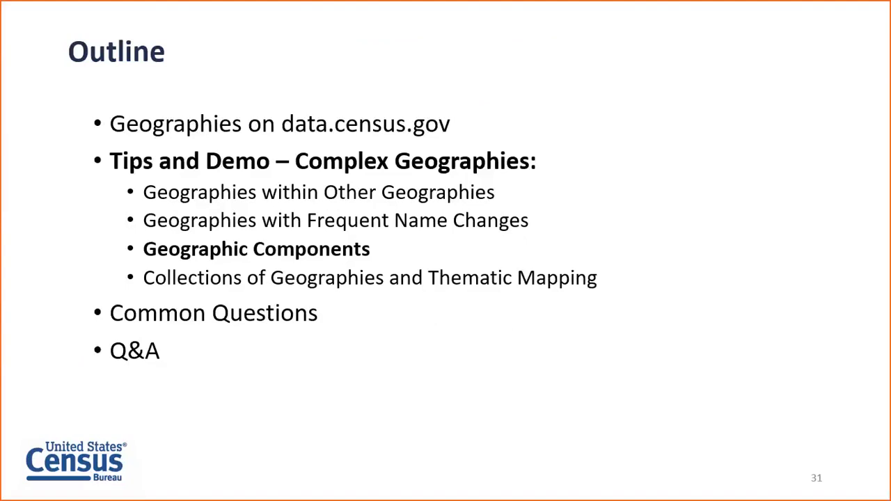
{"action": "key", "text": "Right"}
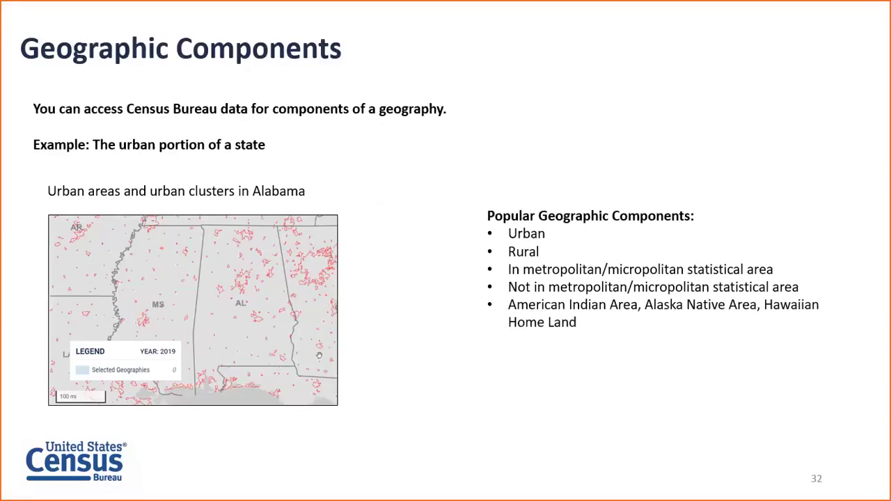
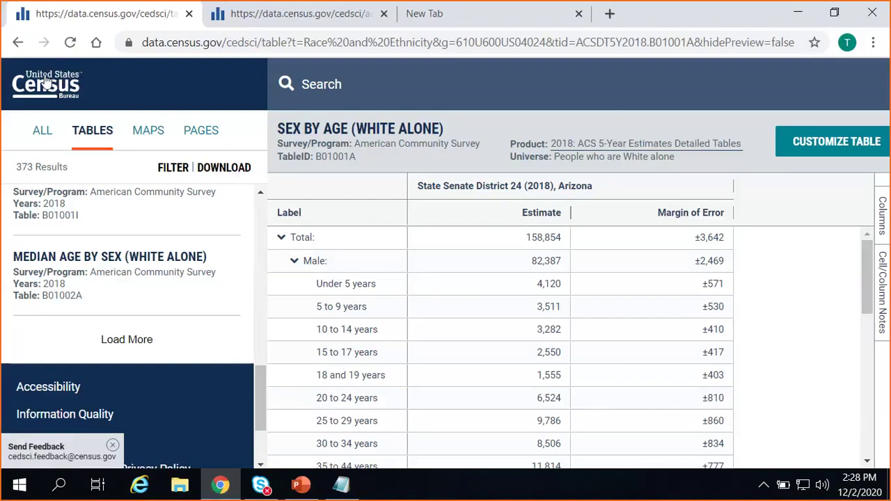
Step: Start a fresh Advanced Search from the data.census.gov home page and open the State list under the Geography filters
{"action": "left_click", "coordinate": [113, 445]}
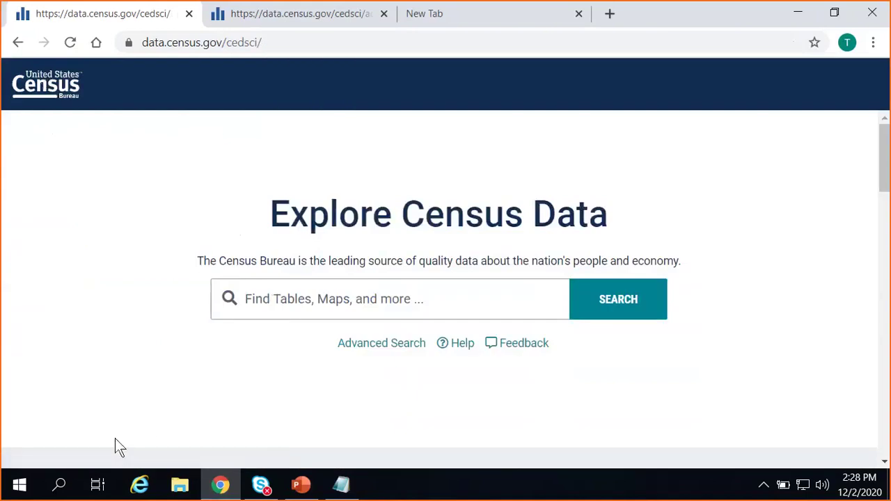
{"action": "left_click", "coordinate": [73, 100]}
{"action": "left_click", "coordinate": [374, 345]}
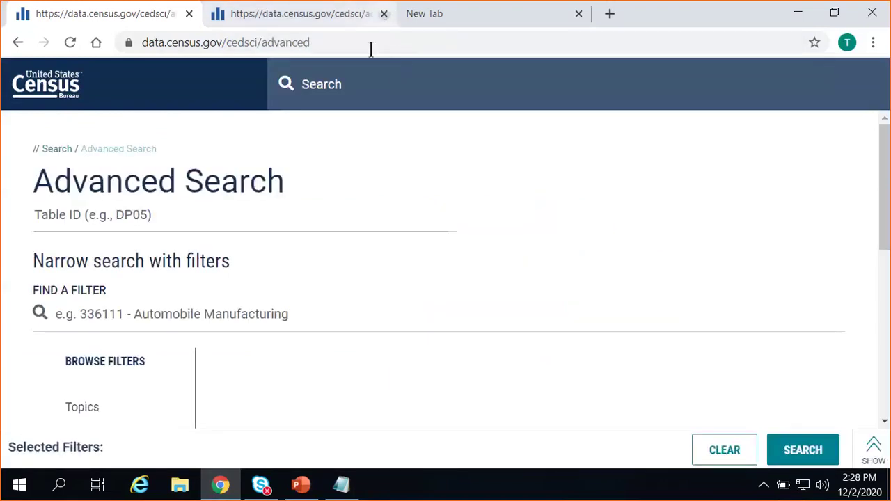
{"action": "scroll", "coordinate": [288, 205], "scroll_direction": "down", "scroll_amount": 2}
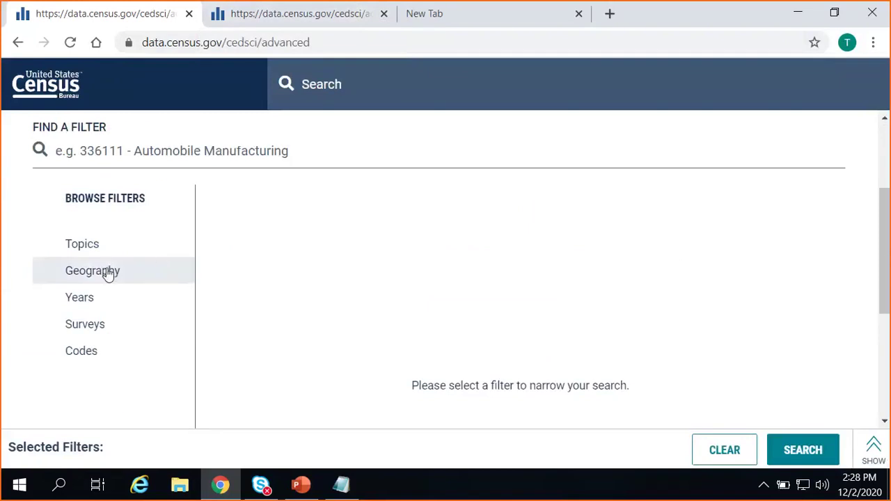
{"action": "left_click", "coordinate": [108, 272]}
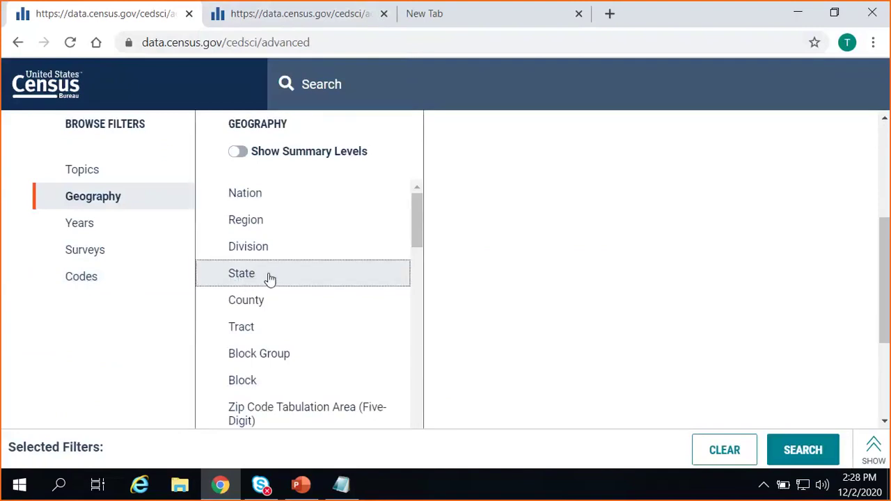
{"action": "left_click", "coordinate": [270, 278]}
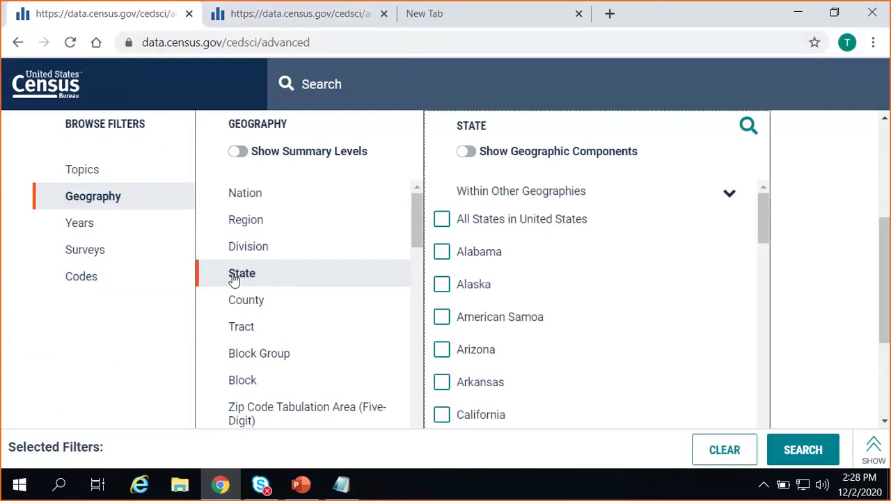
Step: Compare the State list with geographic components shown and hidden
{"action": "left_click", "coordinate": [465, 152]}
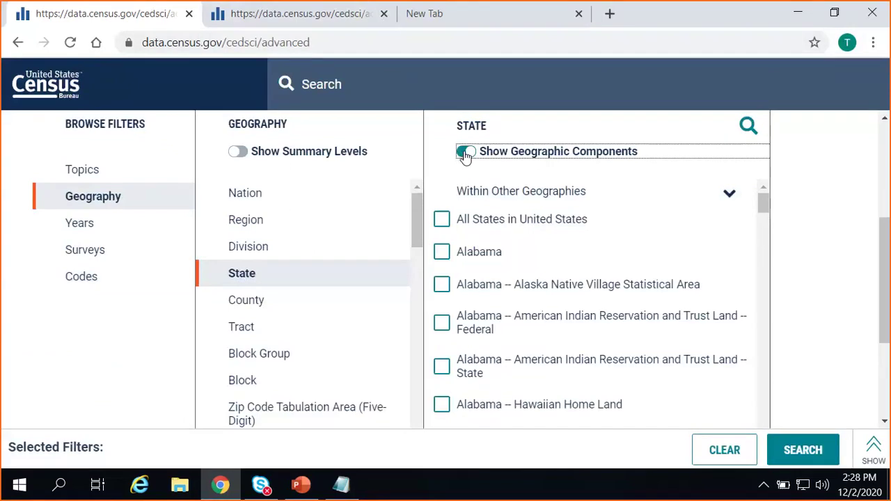
{"action": "left_click", "coordinate": [465, 153]}
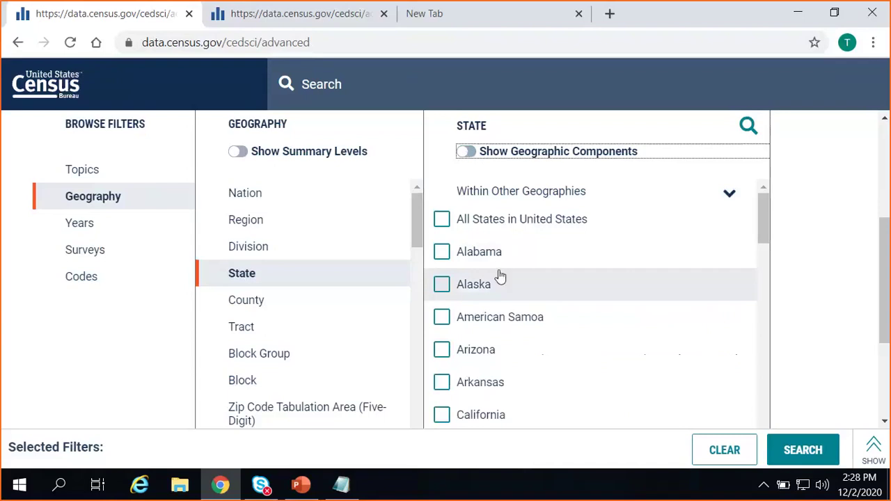
{"action": "scroll", "coordinate": [491, 282], "scroll_direction": "down", "scroll_amount": 10}
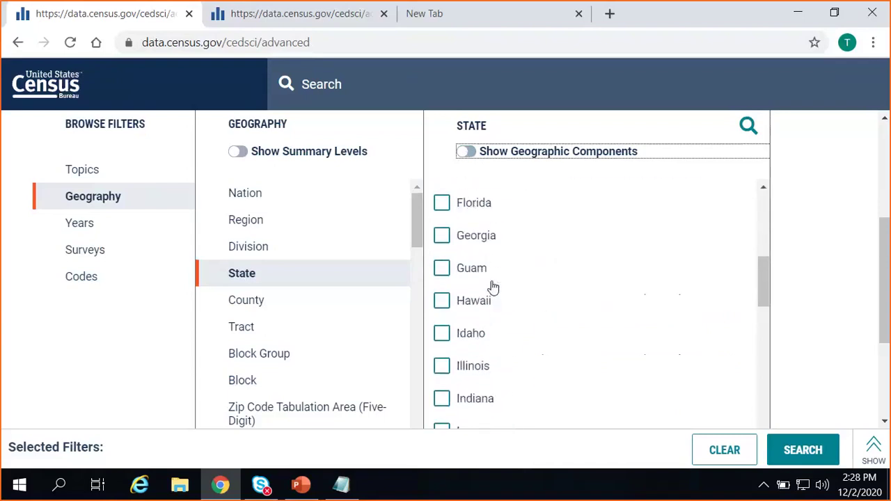
{"action": "scroll", "coordinate": [492, 284], "scroll_direction": "up", "scroll_amount": 9}
{"action": "scroll", "coordinate": [487, 275], "scroll_direction": "up", "scroll_amount": 3}
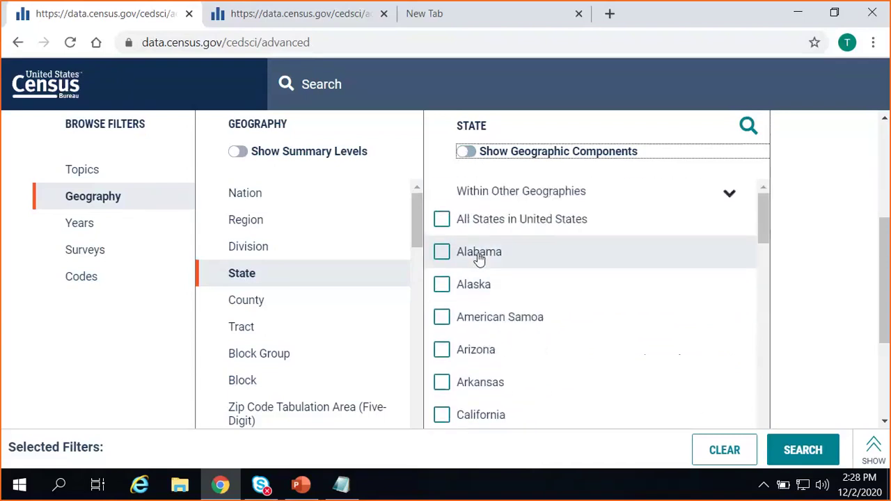
Step: Turn on geographic components for the State list and look over Alabama's reservation and metropolitan or micropolitan components
{"action": "left_click", "coordinate": [466, 153]}
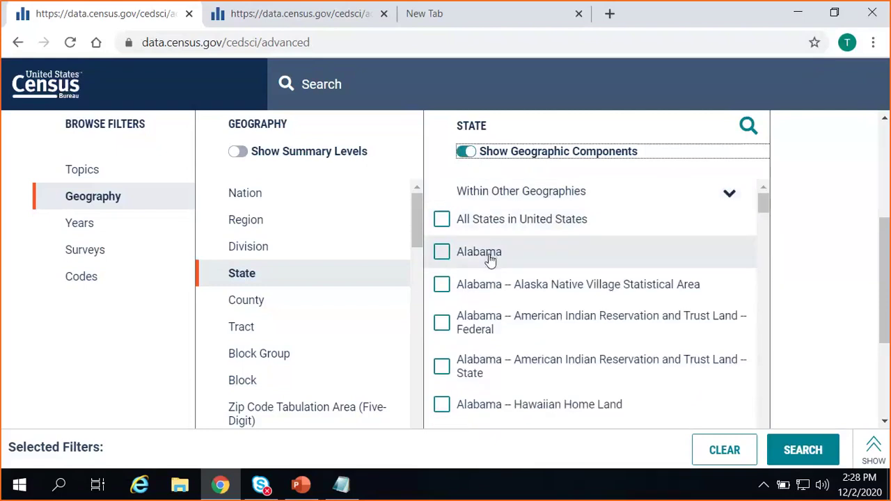
{"action": "scroll", "coordinate": [484, 301], "scroll_direction": "down", "scroll_amount": 2}
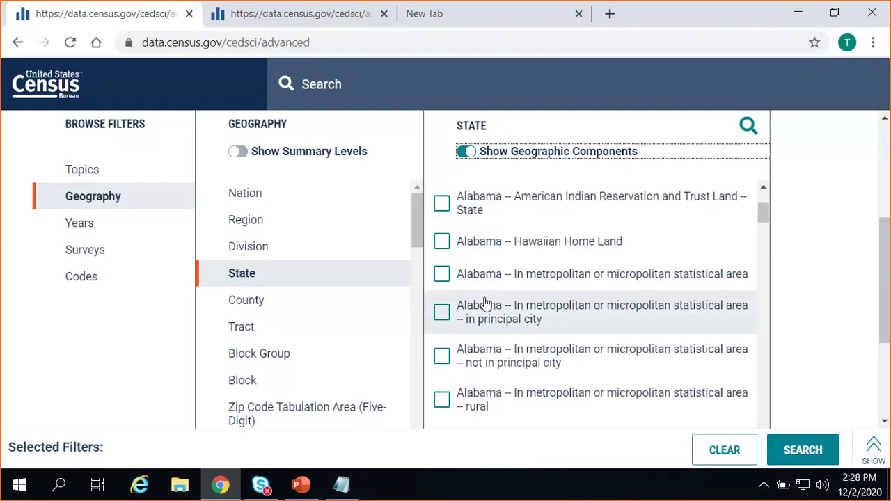
{"action": "scroll", "coordinate": [495, 303], "scroll_direction": "up", "scroll_amount": 1}
{"action": "scroll", "coordinate": [500, 305], "scroll_direction": "down", "scroll_amount": 2}
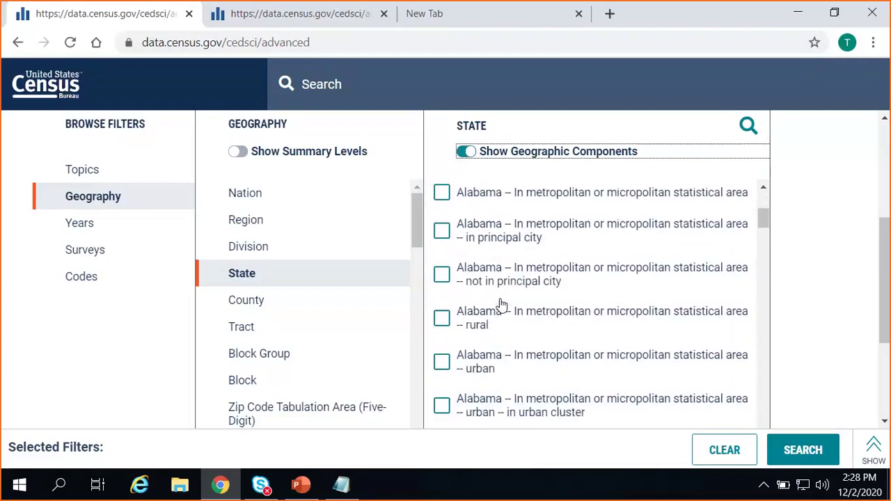
{"action": "scroll", "coordinate": [529, 258], "scroll_direction": "up", "scroll_amount": 2}
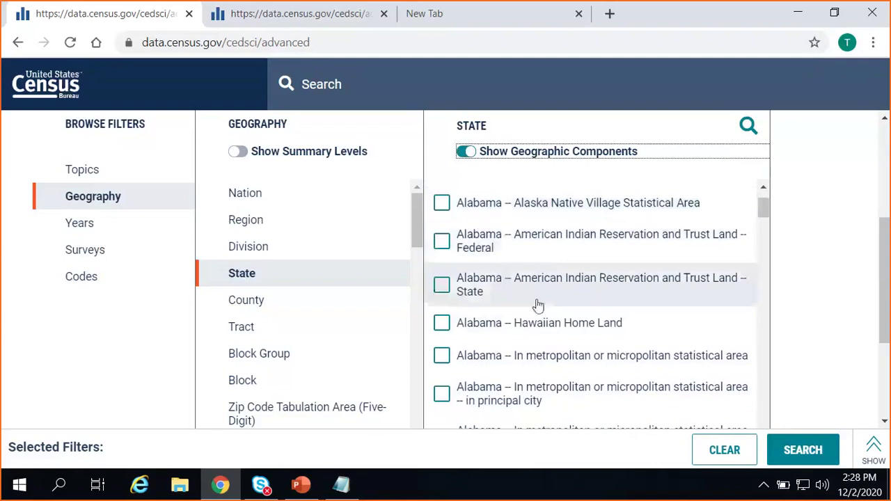
{"action": "scroll", "coordinate": [533, 323], "scroll_direction": "down", "scroll_amount": 1}
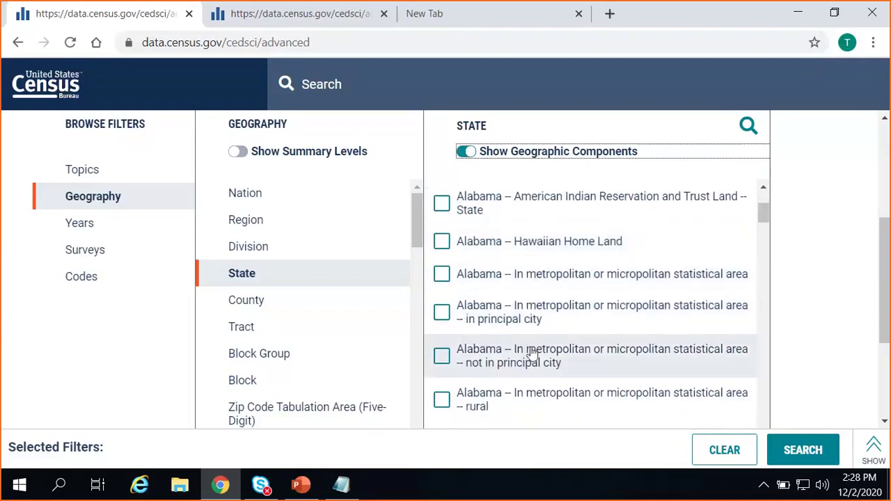
{"action": "scroll", "coordinate": [532, 355], "scroll_direction": "down", "scroll_amount": 1}
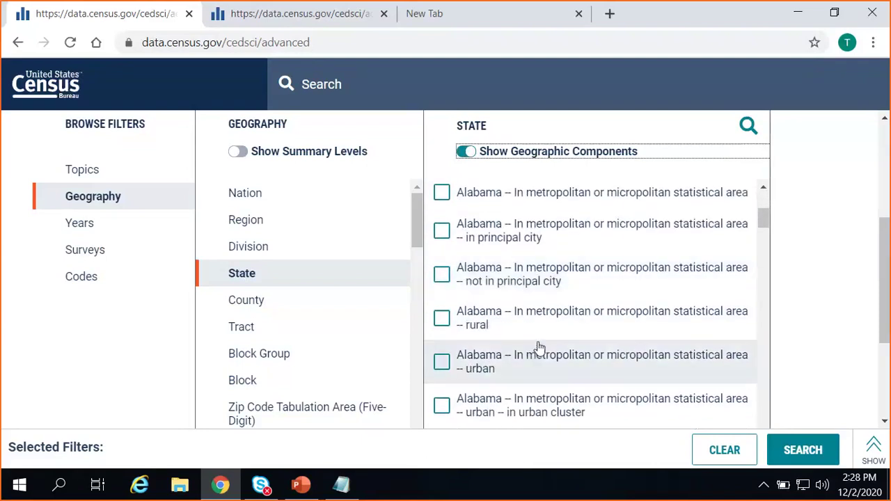
Step: Add the Alabama -- Rural and Alabama -- Urban components to the geography filters
{"action": "scroll", "coordinate": [535, 351], "scroll_direction": "down", "scroll_amount": 2}
{"action": "scroll", "coordinate": [538, 346], "scroll_direction": "down", "scroll_amount": 4}
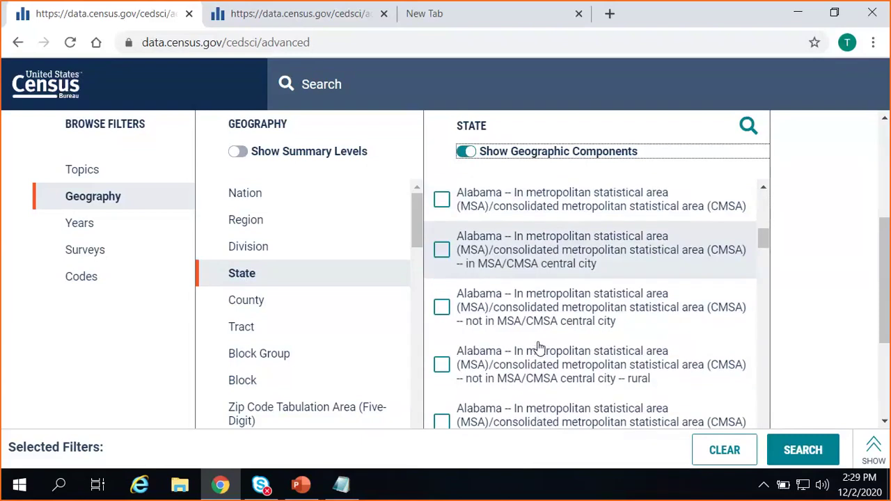
{"action": "scroll", "coordinate": [538, 346], "scroll_direction": "down", "scroll_amount": 4}
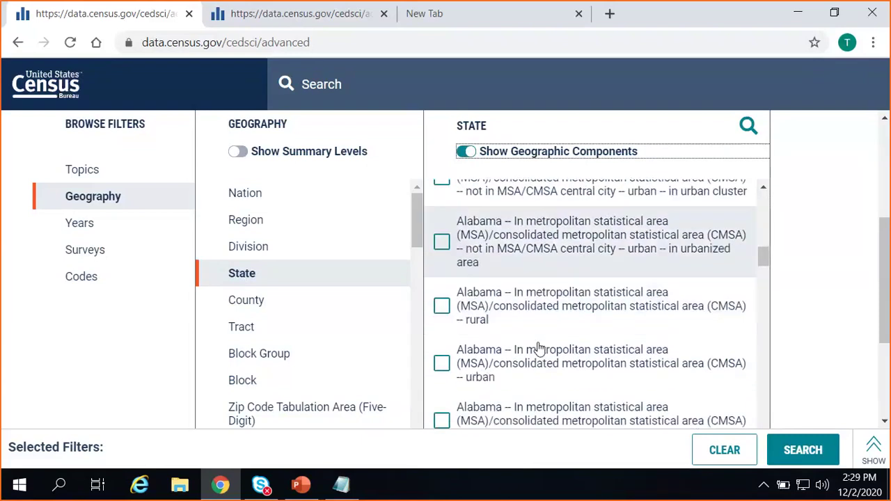
{"action": "scroll", "coordinate": [540, 348], "scroll_direction": "down", "scroll_amount": 7}
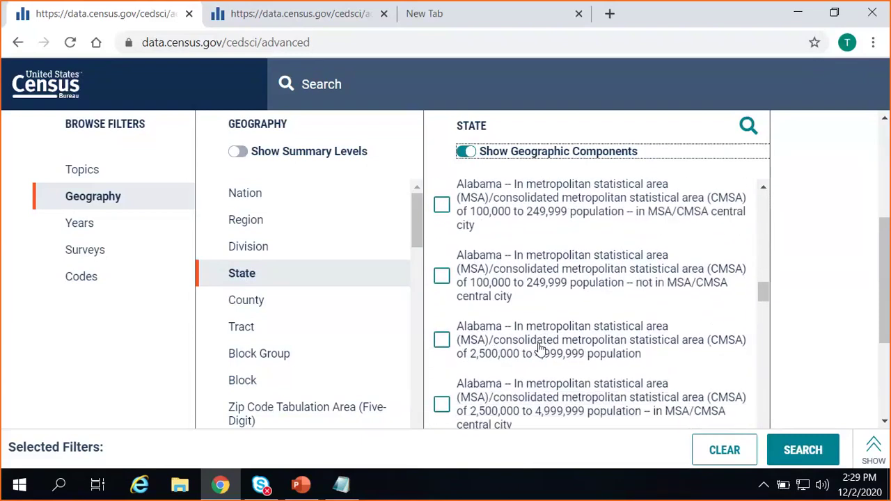
{"action": "scroll", "coordinate": [539, 348], "scroll_direction": "down", "scroll_amount": 8}
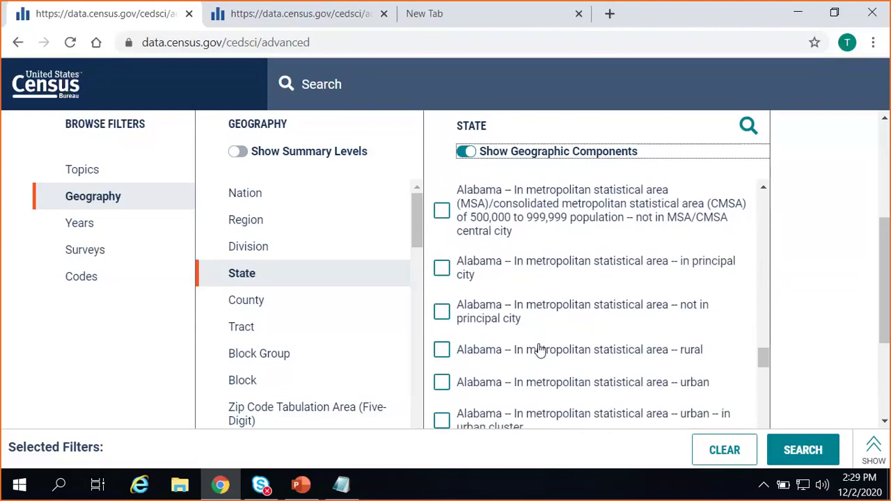
{"action": "scroll", "coordinate": [540, 350], "scroll_direction": "down", "scroll_amount": 2}
{"action": "scroll", "coordinate": [540, 350], "scroll_direction": "up", "scroll_amount": 4}
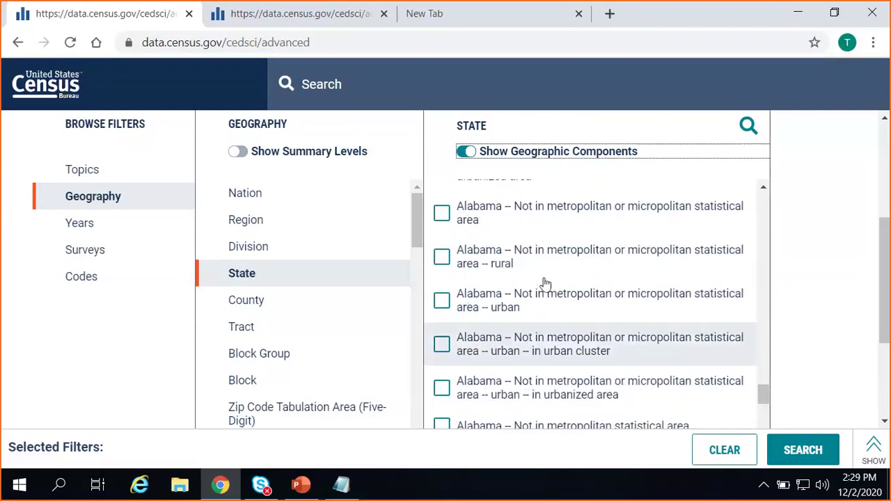
{"action": "scroll", "coordinate": [536, 337], "scroll_direction": "down", "scroll_amount": 6}
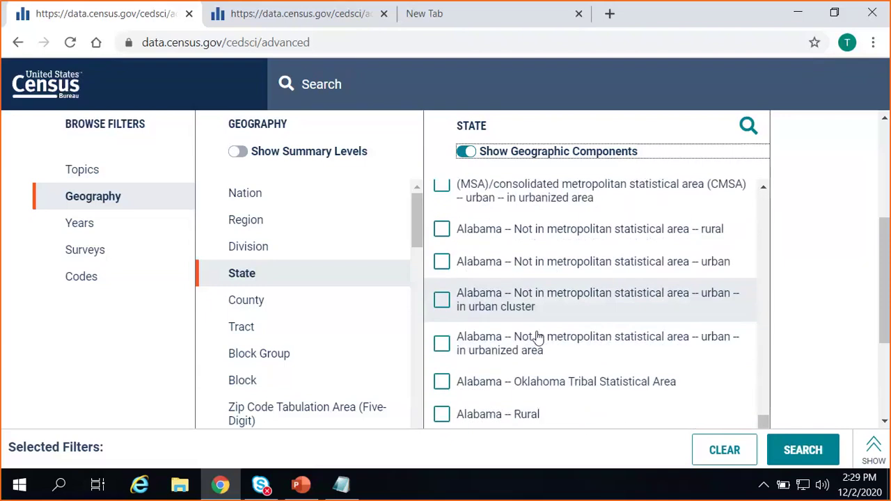
{"action": "scroll", "coordinate": [533, 306], "scroll_direction": "up", "scroll_amount": 1}
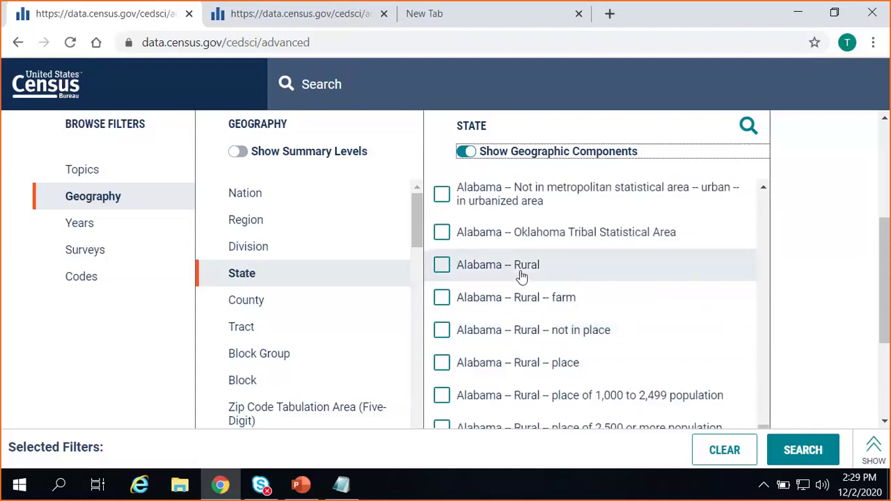
{"action": "left_click", "coordinate": [442, 266]}
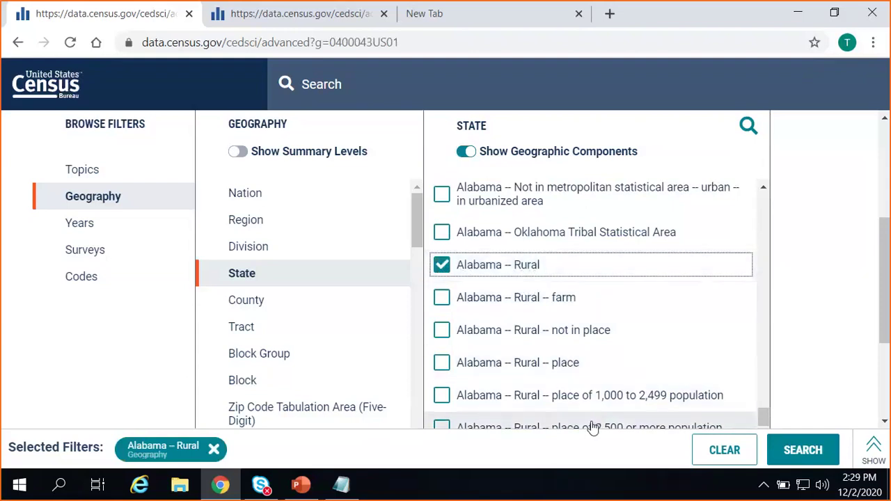
{"action": "scroll", "coordinate": [536, 306], "scroll_direction": "down", "scroll_amount": 5}
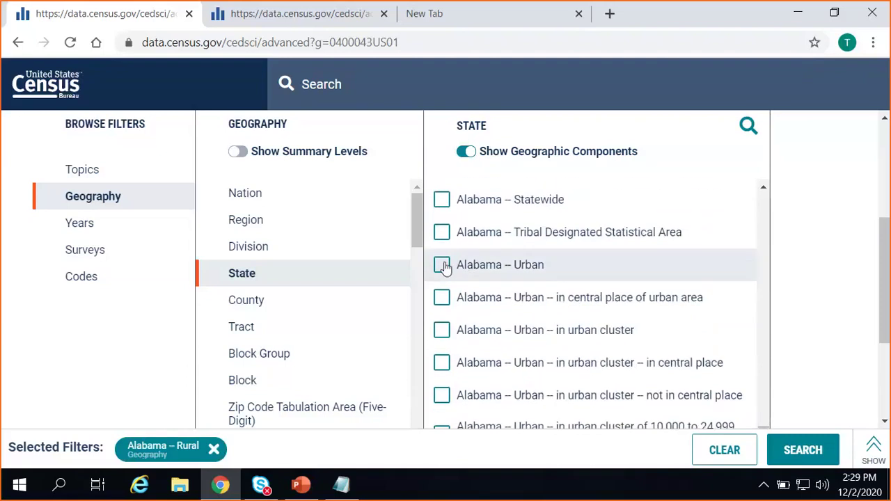
{"action": "left_click", "coordinate": [442, 265]}
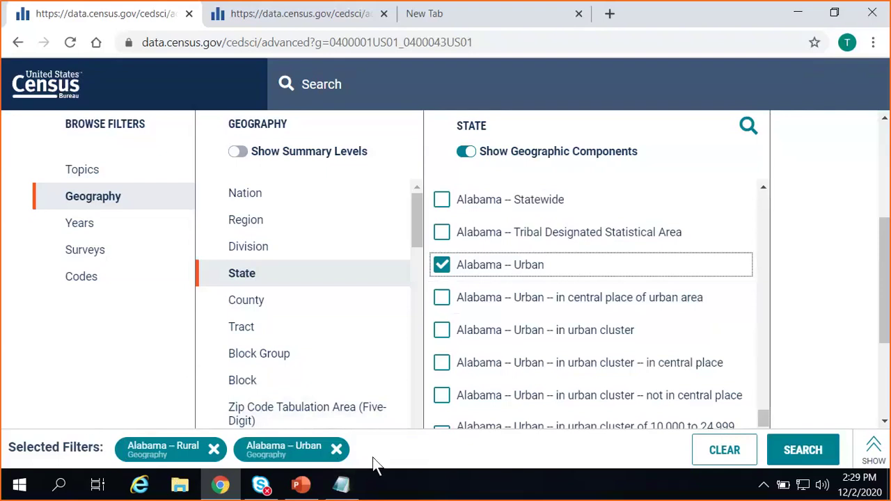
Step: Add the Population Total topic from Counts, Estimates, and Projections within Populations and People
{"action": "left_click", "coordinate": [130, 181]}
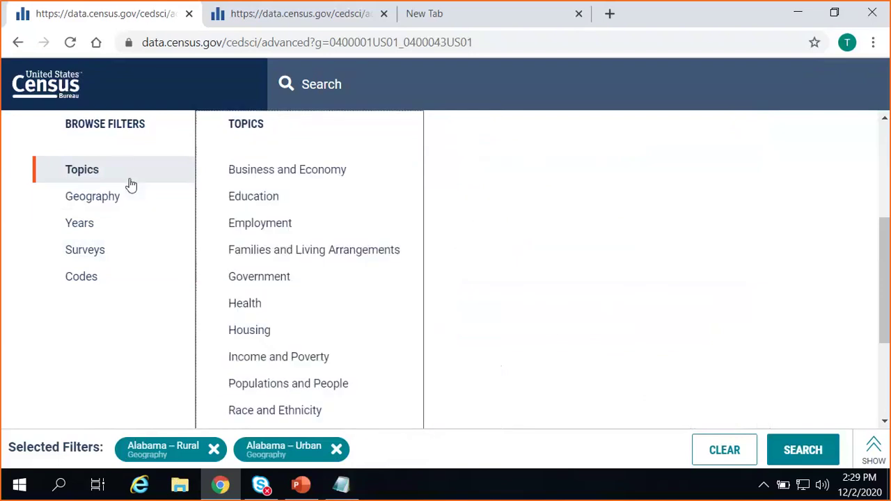
{"action": "left_click", "coordinate": [364, 388]}
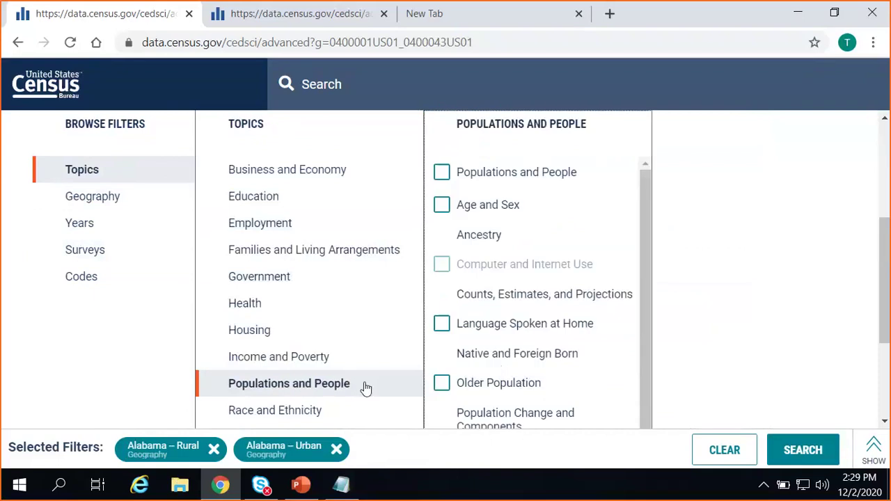
{"action": "left_click", "coordinate": [500, 299]}
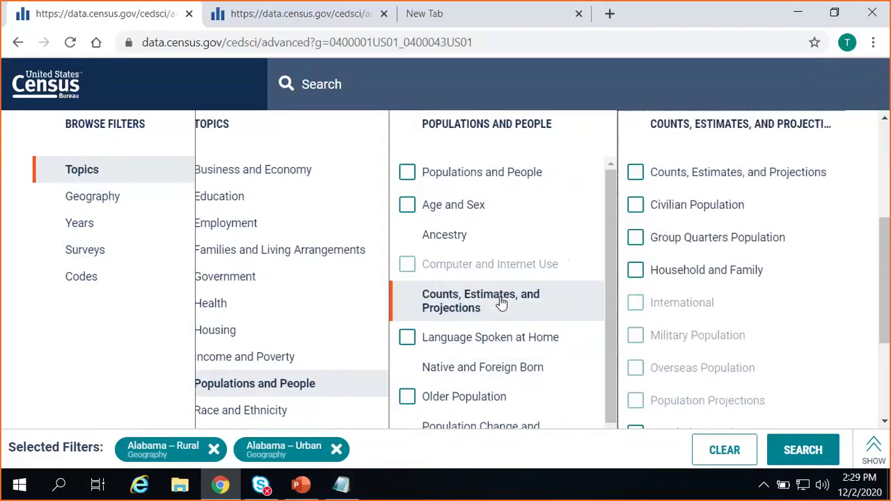
{"action": "scroll", "coordinate": [683, 291], "scroll_direction": "down", "scroll_amount": 2}
{"action": "scroll", "coordinate": [686, 296], "scroll_direction": "up", "scroll_amount": 1}
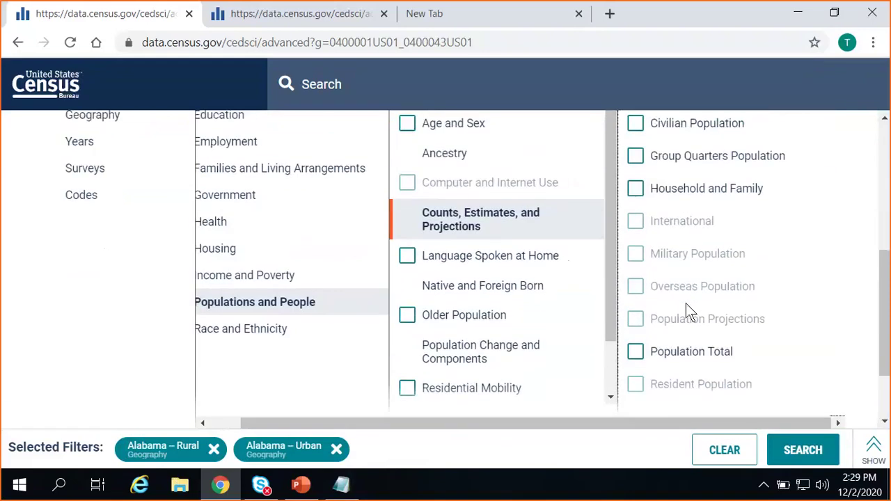
{"action": "left_click", "coordinate": [671, 357]}
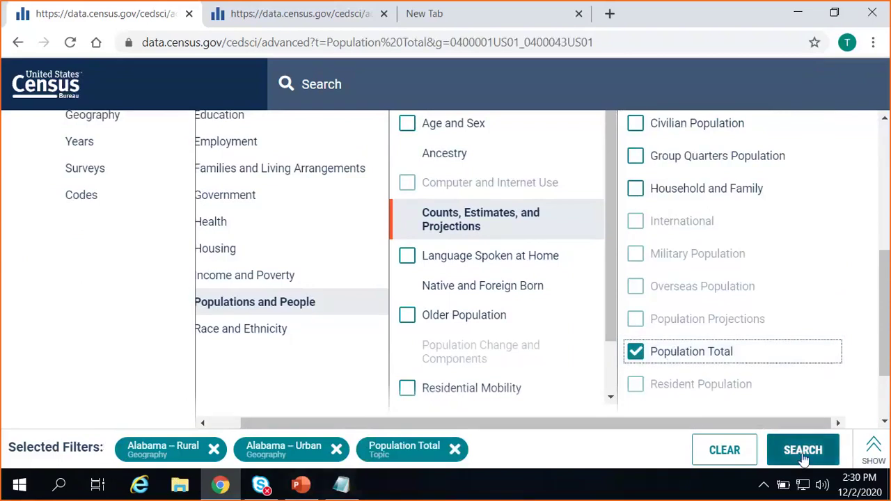
Step: Run the search, open American Community Survey table B01003 from the table results, and view its urban and rural Alabama columns
{"action": "left_click", "coordinate": [803, 452]}
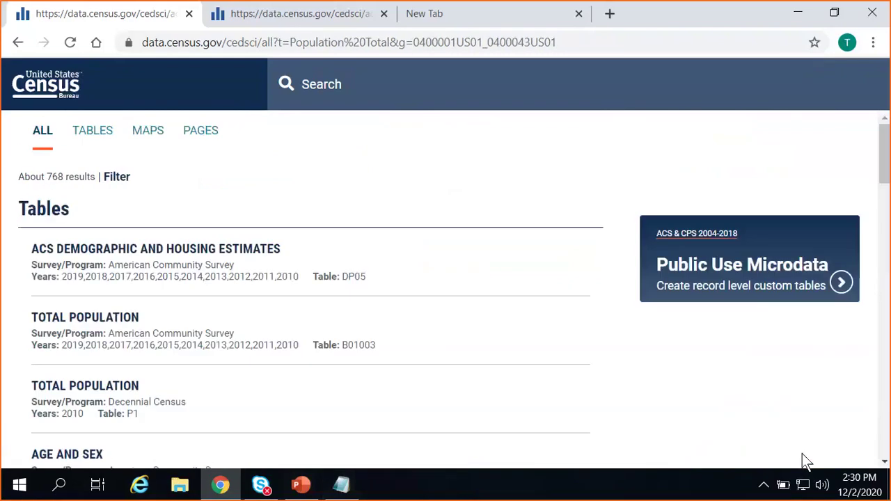
{"action": "left_click", "coordinate": [88, 136]}
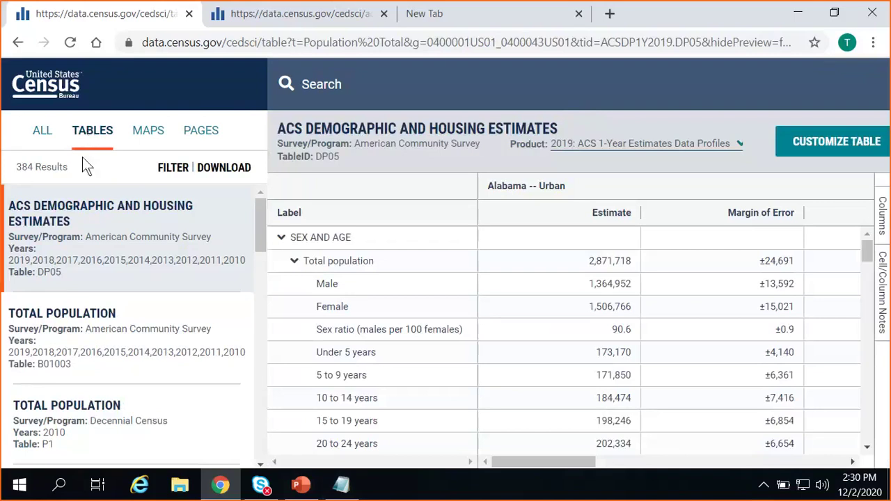
{"action": "left_click", "coordinate": [102, 347]}
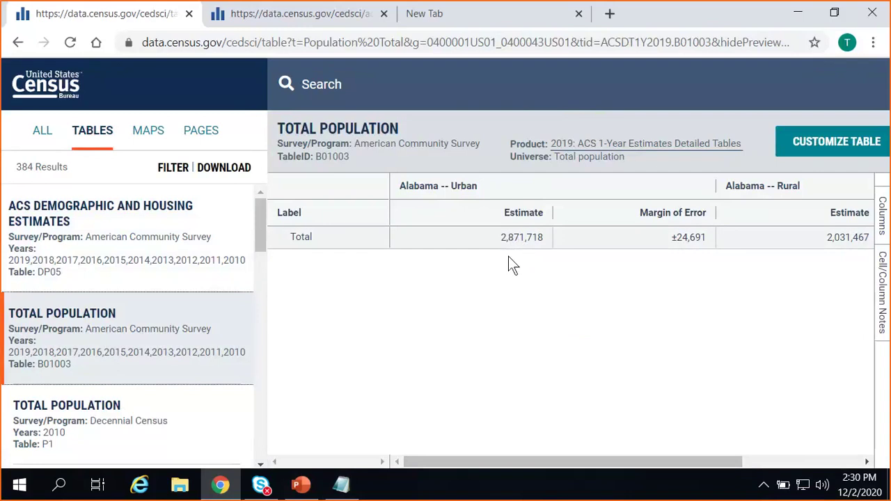
{"action": "left_click_drag", "start_coordinate": [480, 459], "coordinate": [598, 458]}
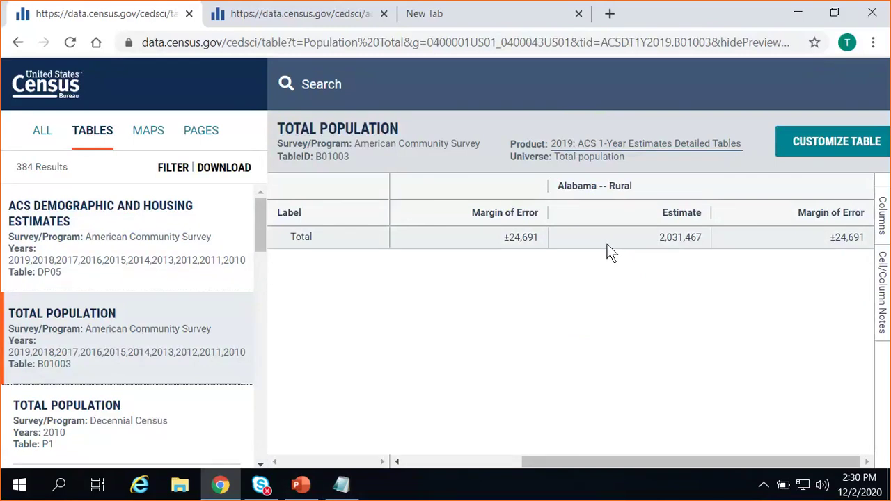
{"action": "left_click_drag", "start_coordinate": [567, 463], "coordinate": [418, 468]}
Step: Switch to PowerPoint and run the slide show from the data.census.gov Demo outline slide
{"action": "mouse_move", "coordinate": [301, 485]}
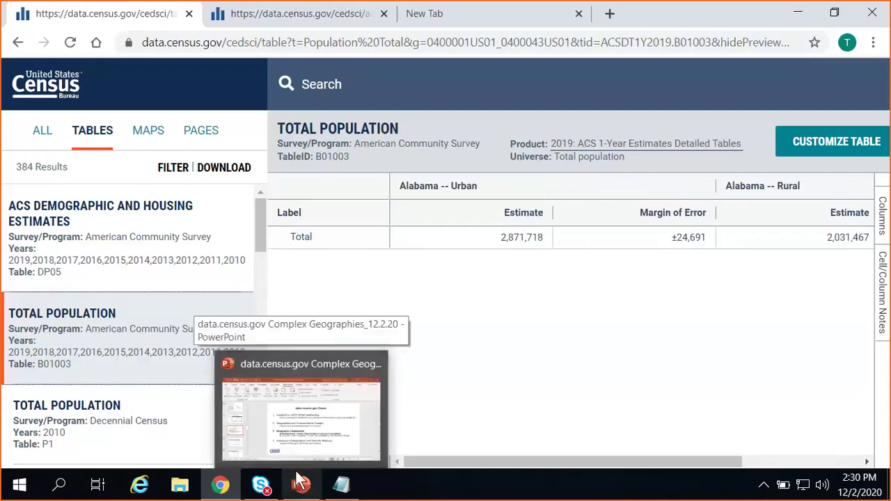
{"action": "left_click", "coordinate": [298, 443]}
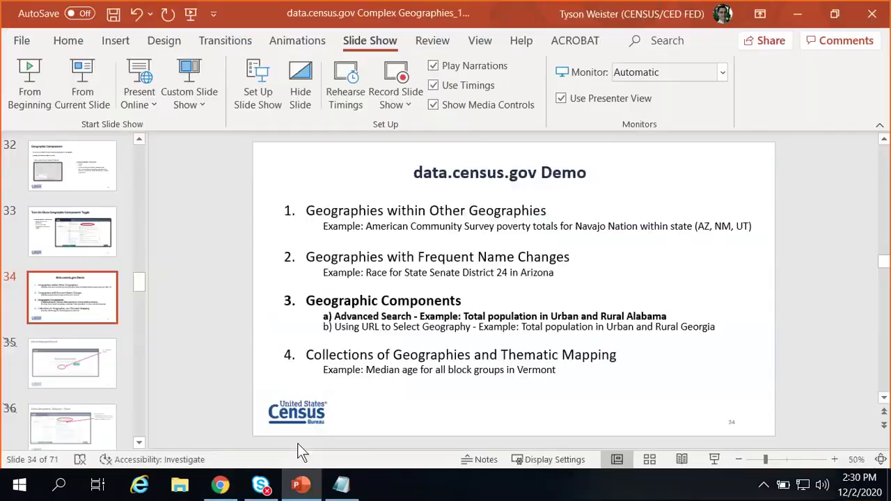
{"action": "left_click", "coordinate": [87, 89]}
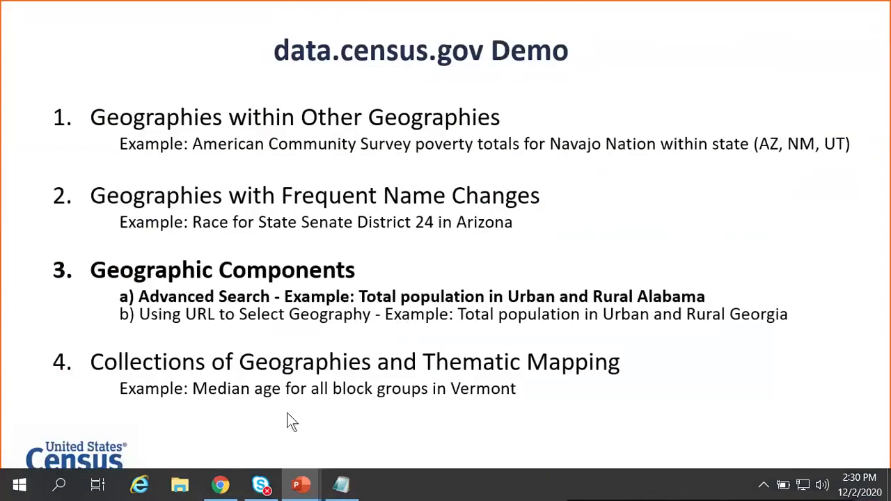
Step: Switch back to Chrome and highlight the geography part of the table's URL, &g=0400001US01_0400043US01
{"action": "left_click", "coordinate": [220, 486]}
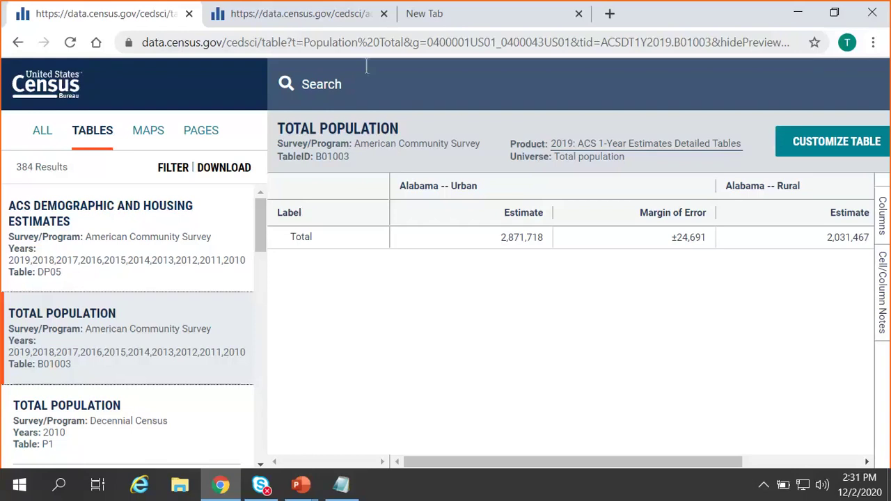
{"action": "left_click", "coordinate": [415, 44]}
{"action": "left_click", "coordinate": [415, 44]}
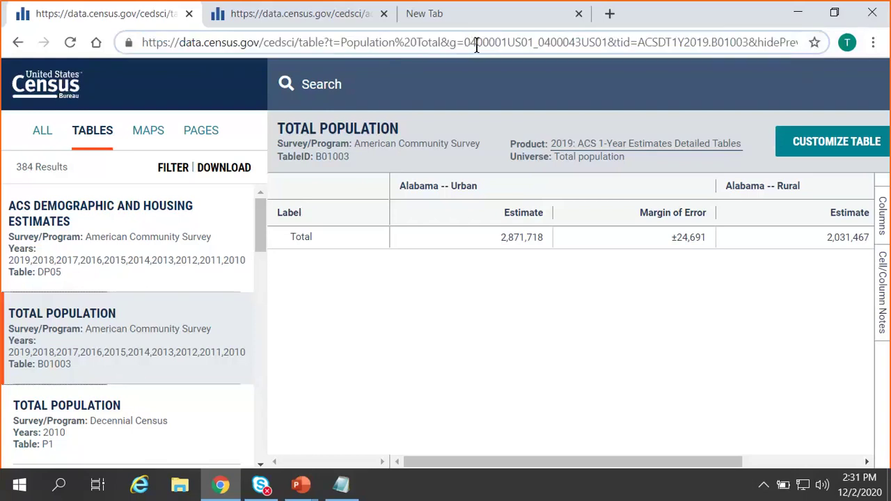
{"action": "left_click_drag", "start_coordinate": [441, 42], "coordinate": [607, 44]}
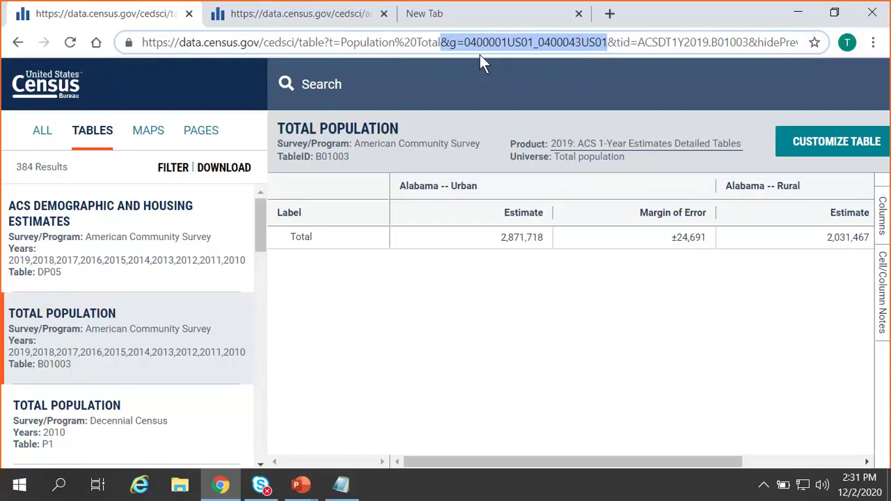
Step: Copy the full URL of the urban and rural Alabama table and load it in a new browser tab
{"action": "triple_click", "coordinate": [421, 47]}
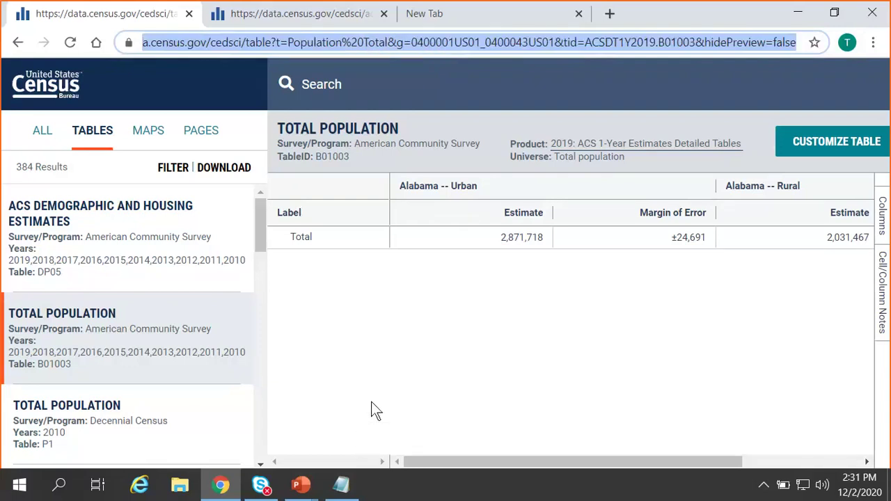
{"action": "right_click", "coordinate": [362, 39]}
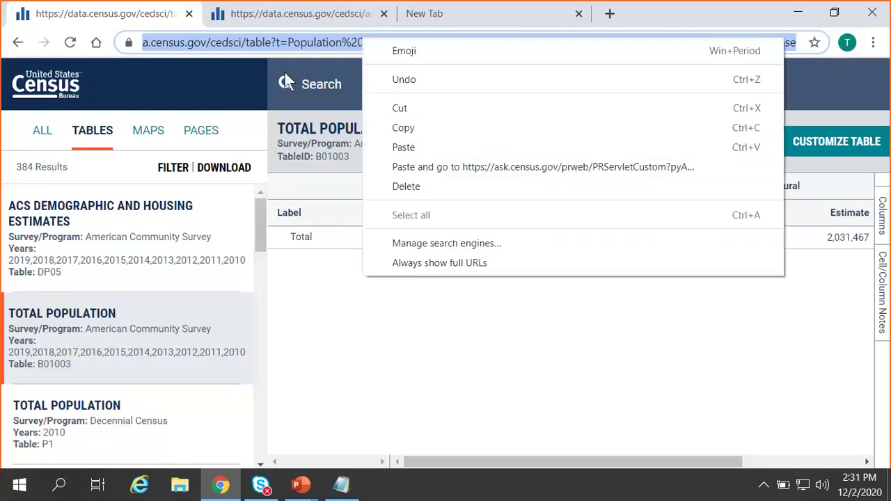
{"action": "left_click", "coordinate": [387, 122]}
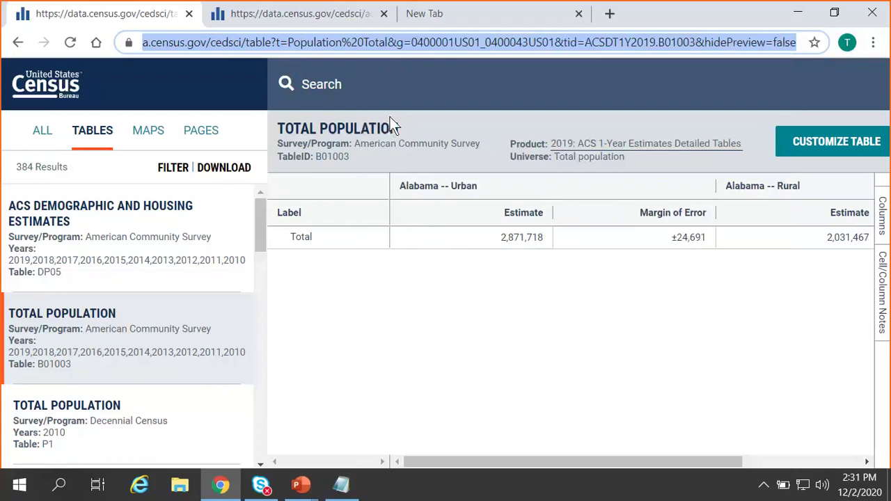
{"action": "left_click", "coordinate": [612, 16]}
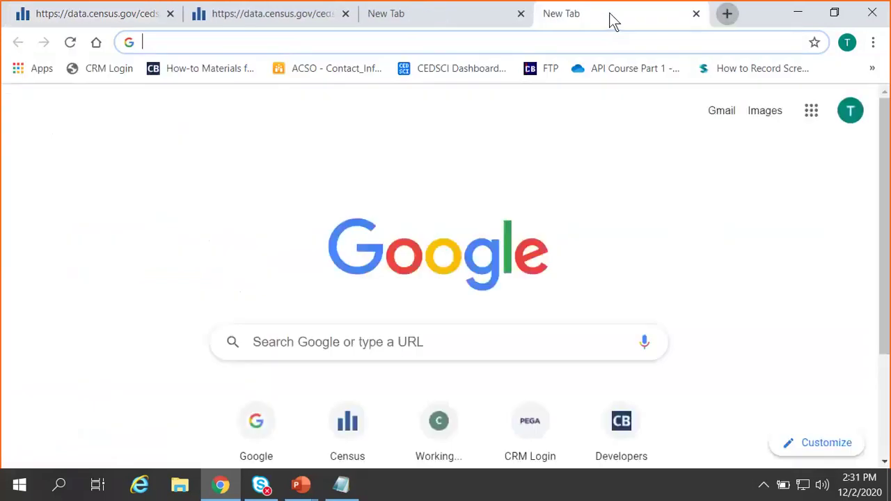
{"action": "key", "text": "ctrl+v"}
{"action": "key", "text": "Return"}
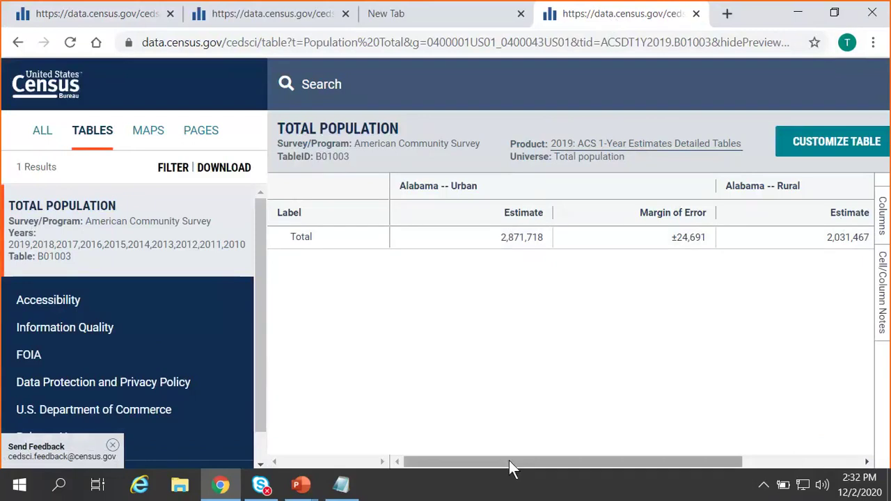
{"action": "left_click_drag", "start_coordinate": [514, 461], "coordinate": [460, 459]}
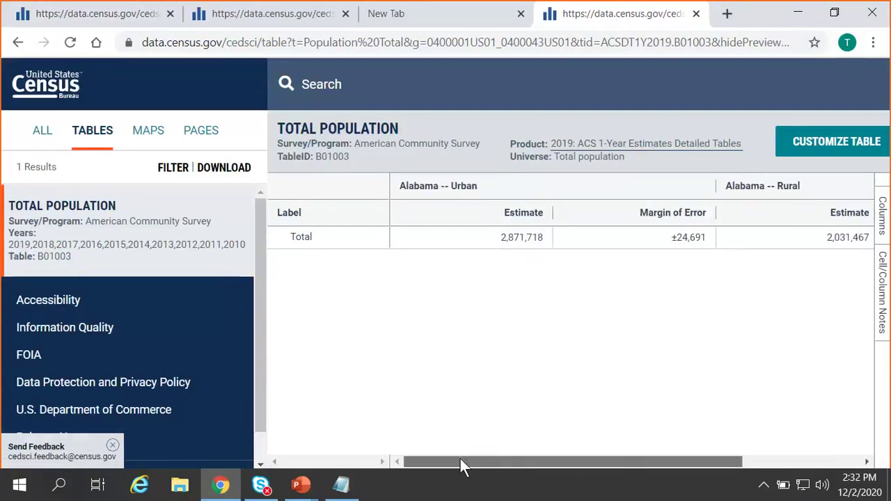
Step: Switch to PowerPoint, run the slide show from the current demo outline slide, and advance to the GEOIDs in data.census.gov URLs slide
{"action": "mouse_move", "coordinate": [304, 487]}
{"action": "left_click", "coordinate": [262, 441]}
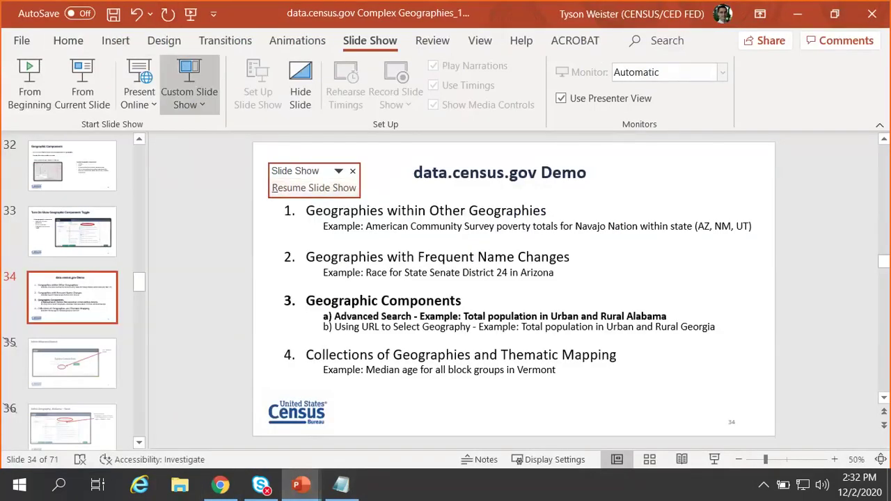
{"action": "left_click", "coordinate": [82, 82]}
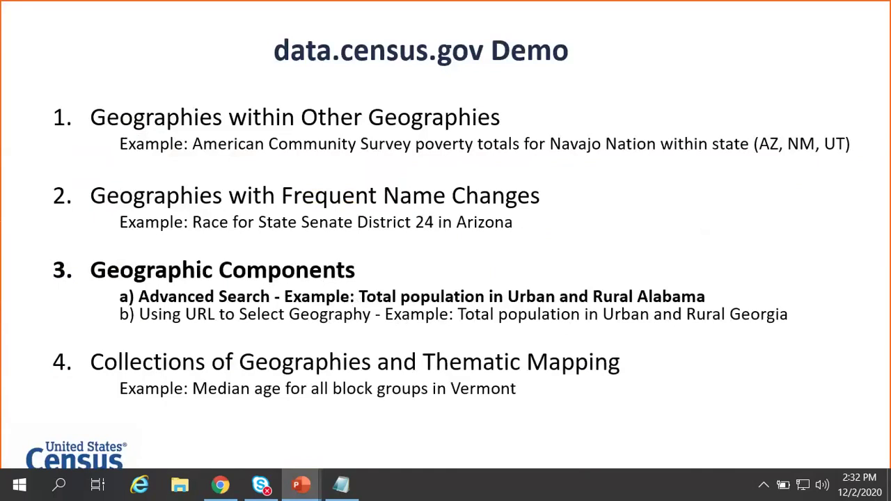
{"action": "key", "text": "Right"}
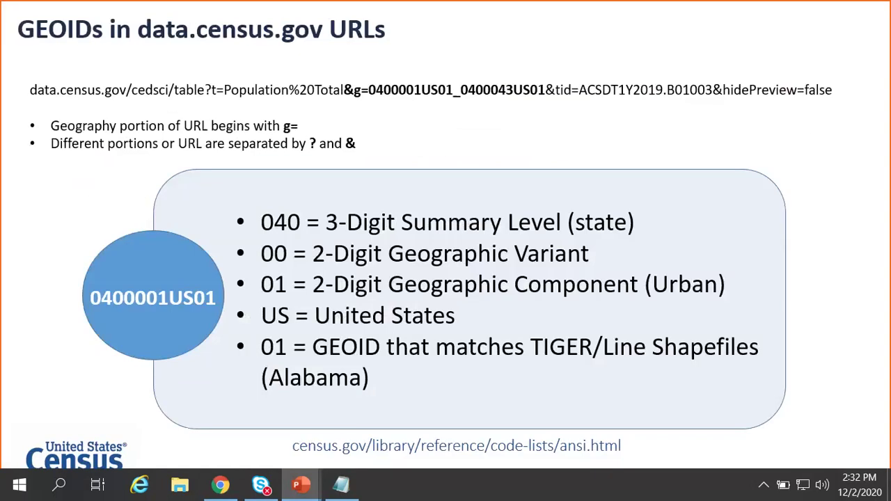
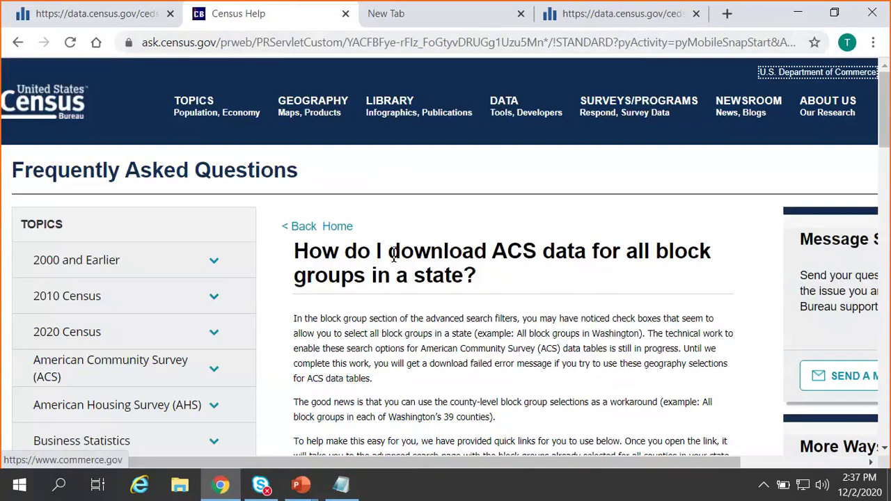
Step: Open the Vermont link for all block groups from the Census Help article, and close the old data.census.gov table tab
{"action": "scroll", "coordinate": [394, 254], "scroll_direction": "down", "scroll_amount": 5}
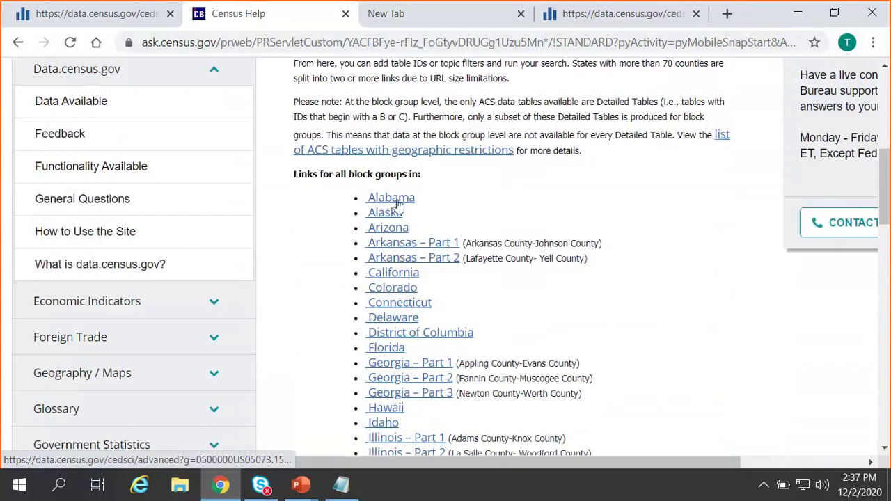
{"action": "scroll", "coordinate": [402, 347], "scroll_direction": "down", "scroll_amount": 4}
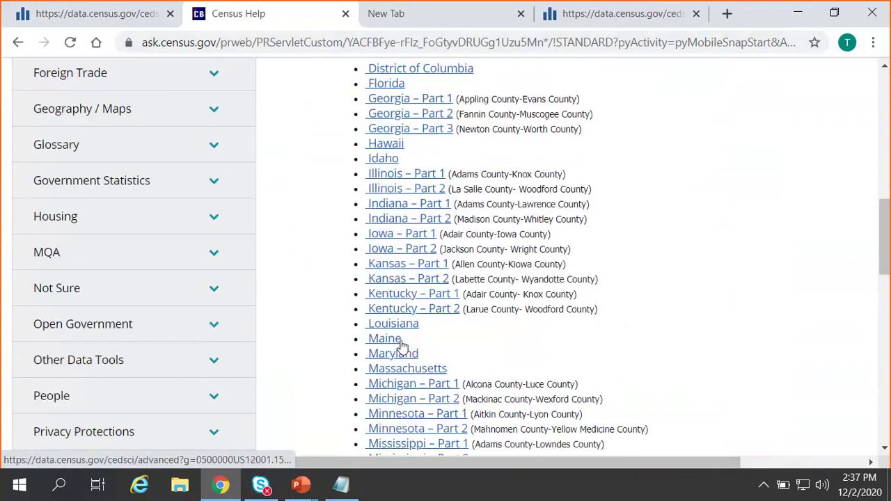
{"action": "mouse_move", "coordinate": [300, 480]}
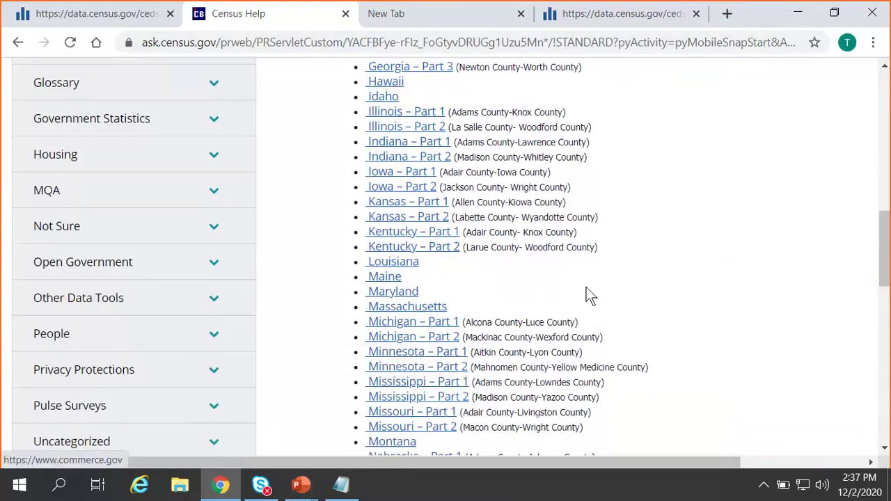
{"action": "scroll", "coordinate": [586, 288], "scroll_direction": "down", "scroll_amount": 8}
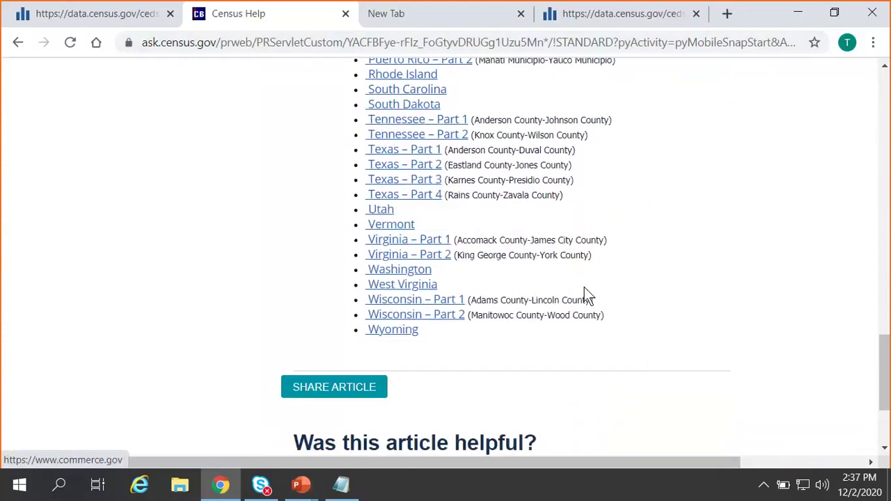
{"action": "left_click", "coordinate": [410, 231]}
{"action": "left_click", "coordinate": [169, 13]}
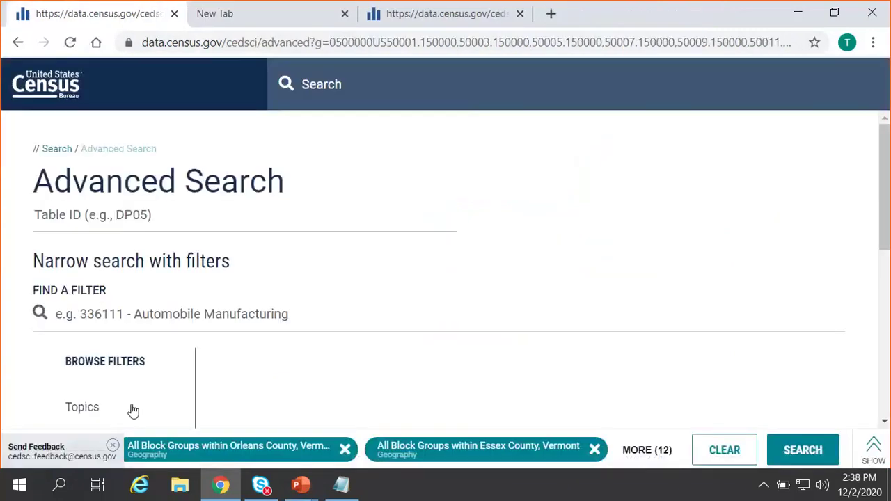
Step: Dismiss the feedback notice and review the full list of selected Vermont block group filters
{"action": "left_click", "coordinate": [113, 446]}
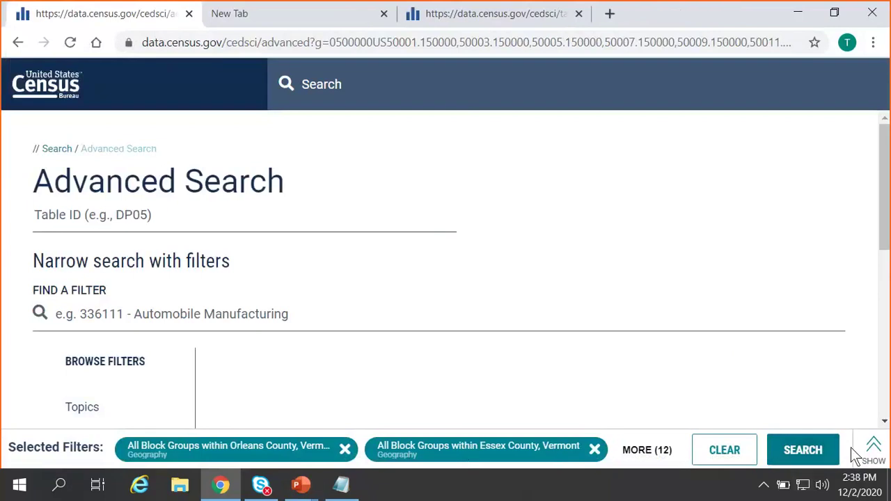
{"action": "left_click", "coordinate": [873, 451]}
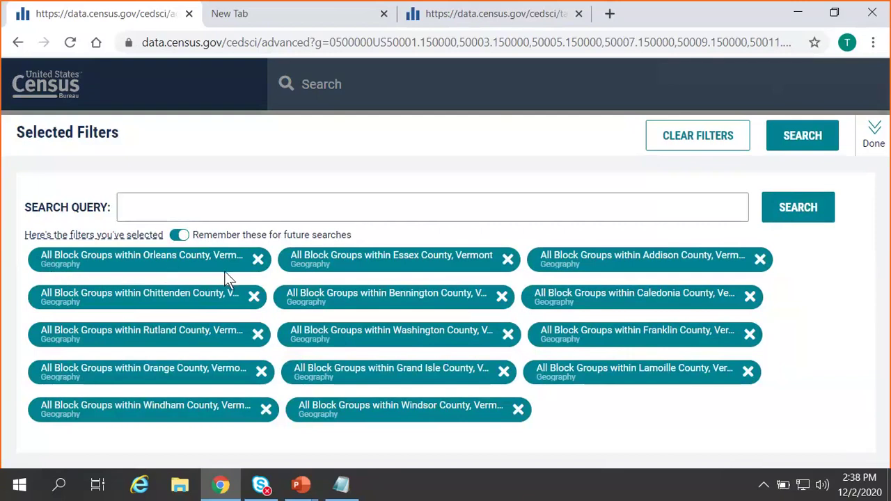
{"action": "left_click", "coordinate": [874, 133]}
Step: Add the Age and Sex topic from Populations and People to the Vermont block group filters
{"action": "scroll", "coordinate": [330, 218], "scroll_direction": "down", "scroll_amount": 1}
{"action": "scroll", "coordinate": [324, 212], "scroll_direction": "down", "scroll_amount": 1}
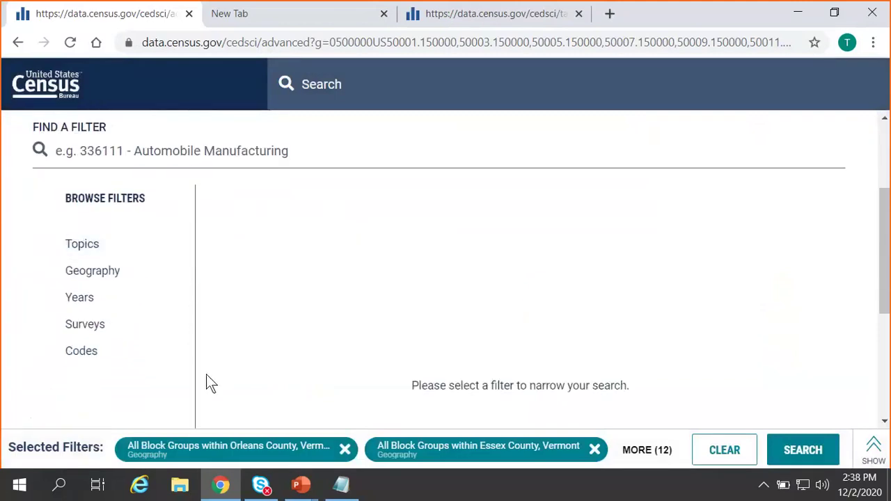
{"action": "left_click", "coordinate": [123, 255]}
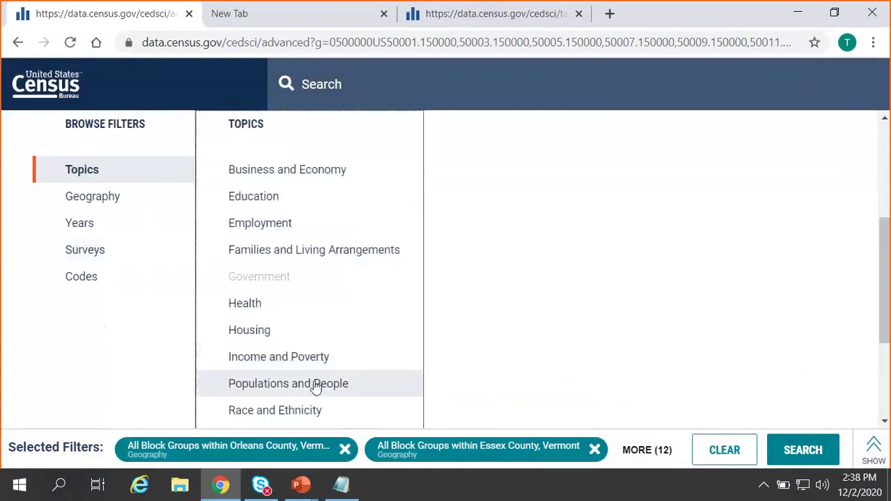
{"action": "left_click", "coordinate": [315, 389]}
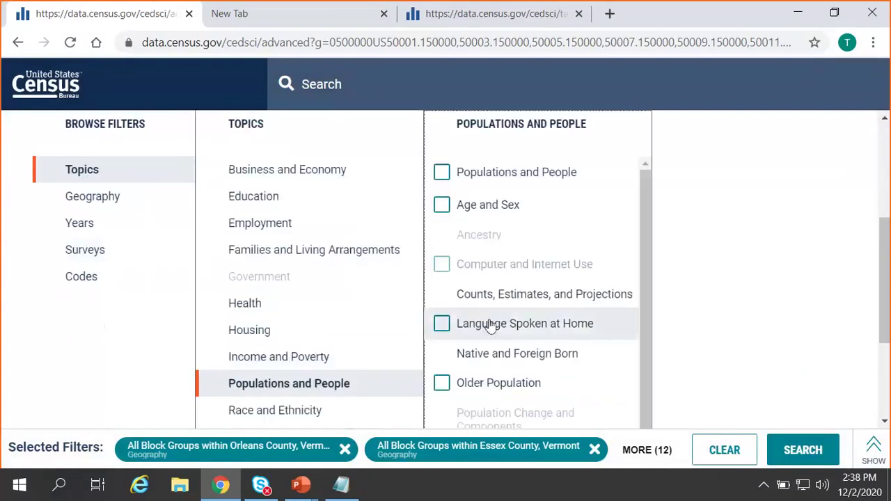
{"action": "left_click", "coordinate": [478, 217]}
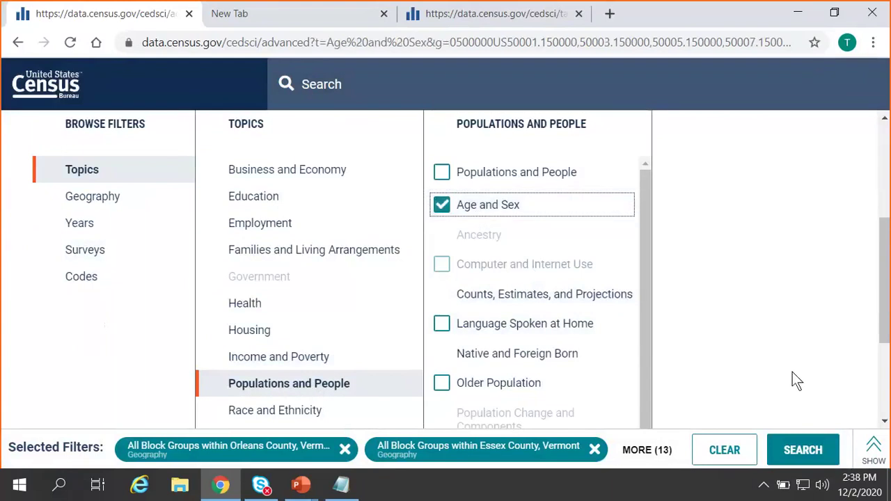
Step: Run the search and open American Community Survey table B01002, Median Age by Sex, from the table results
{"action": "left_click", "coordinate": [803, 450]}
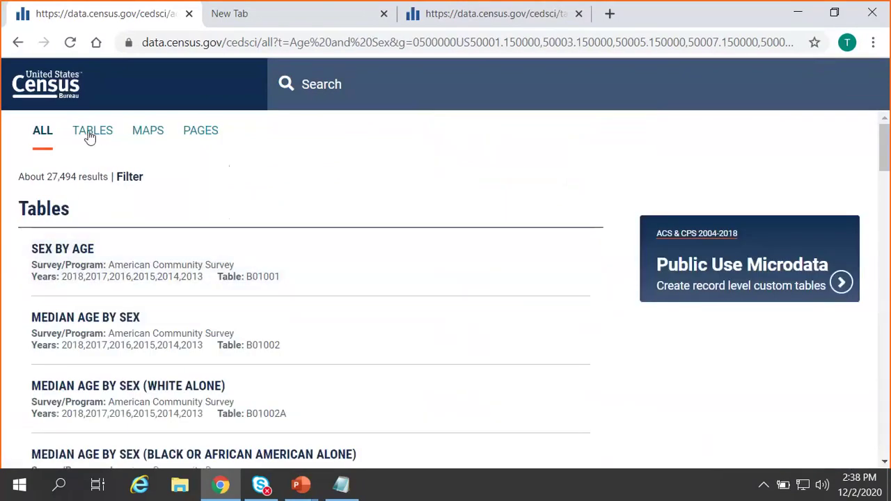
{"action": "left_click", "coordinate": [90, 138]}
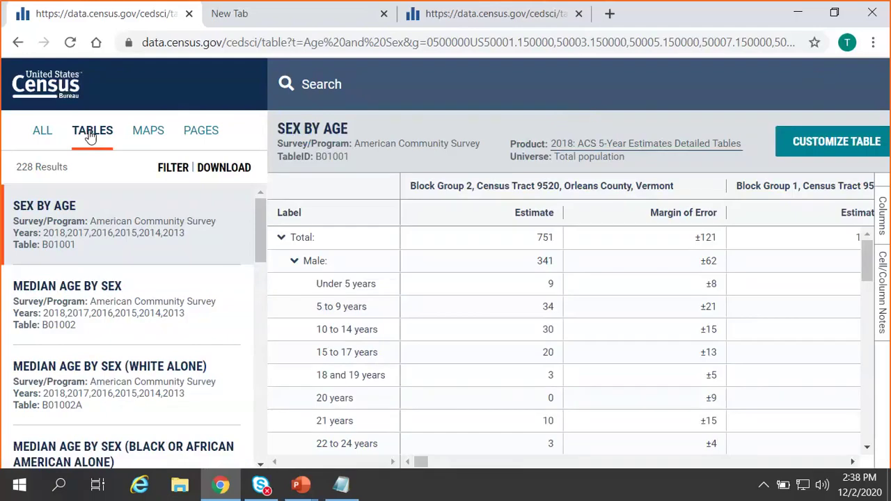
{"action": "left_click", "coordinate": [118, 305]}
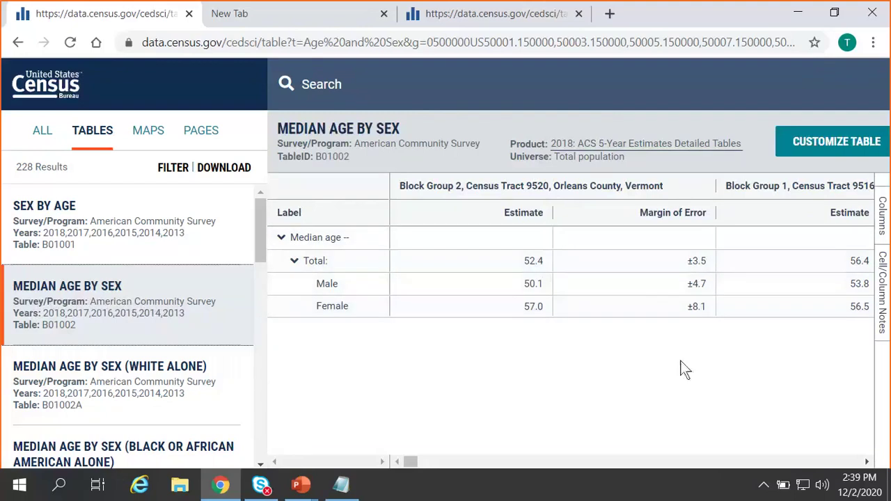
Step: Highlight the total, male and female median age estimates for Block Group 2, Census Tract 9520, Orleans County, Vermont
{"action": "left_click", "coordinate": [503, 260]}
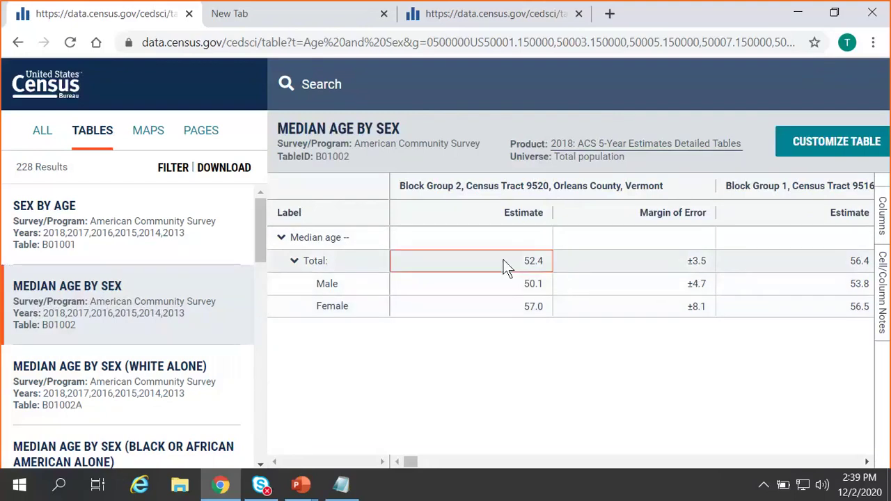
{"action": "left_click", "coordinate": [323, 267]}
{"action": "left_click", "coordinate": [539, 267]}
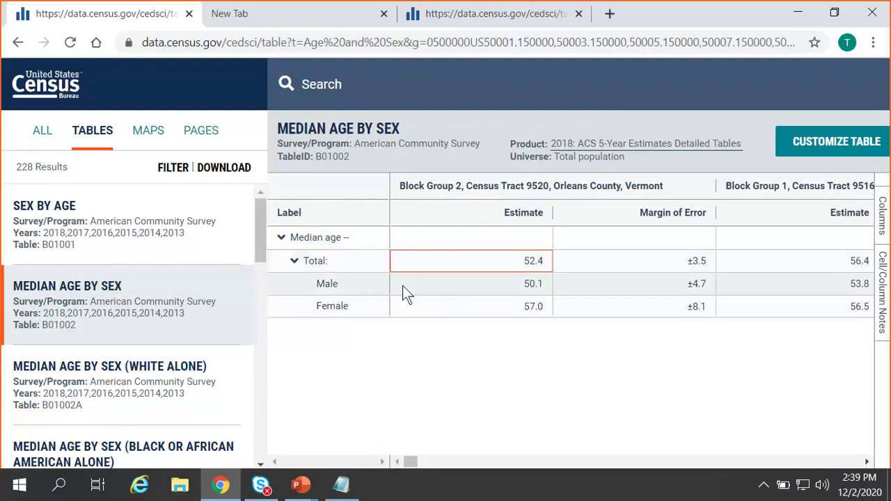
{"action": "left_click_drag", "start_coordinate": [362, 284], "coordinate": [402, 306]}
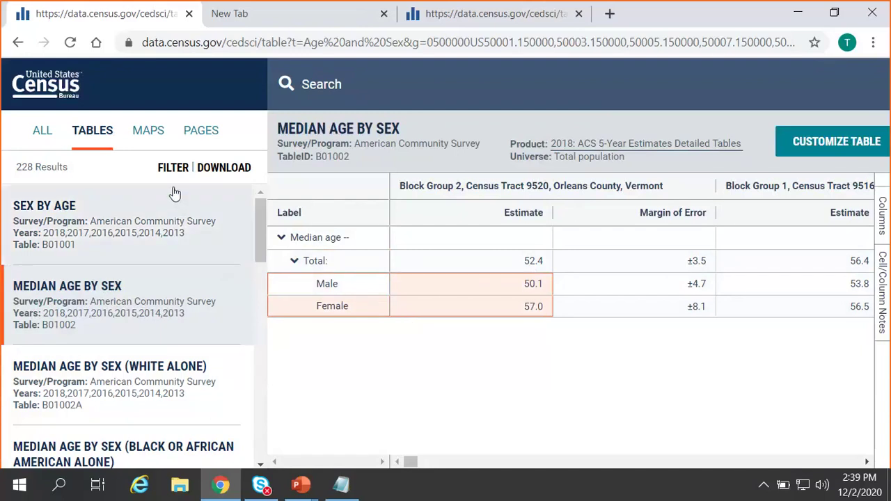
Step: Switch the results to maps and map table B01002, Median Age by Sex
{"action": "left_click", "coordinate": [149, 131]}
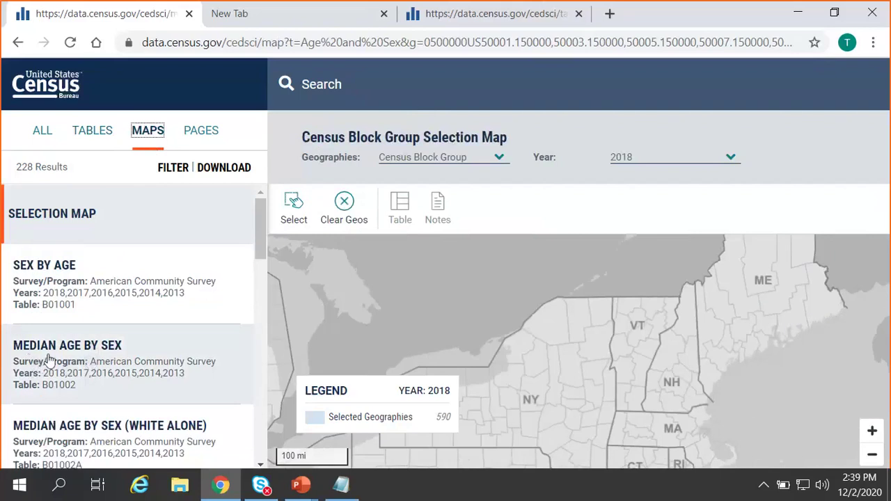
{"action": "left_click", "coordinate": [25, 351]}
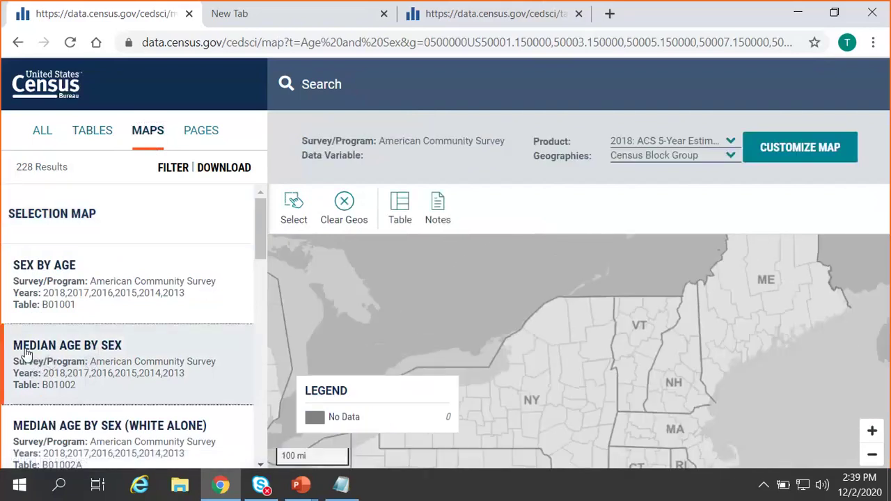
{"action": "left_click", "coordinate": [46, 322]}
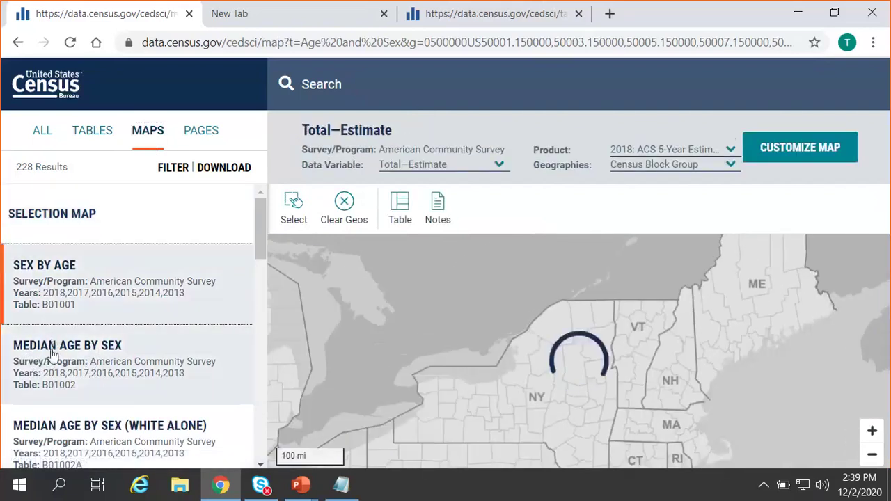
{"action": "left_click", "coordinate": [23, 356]}
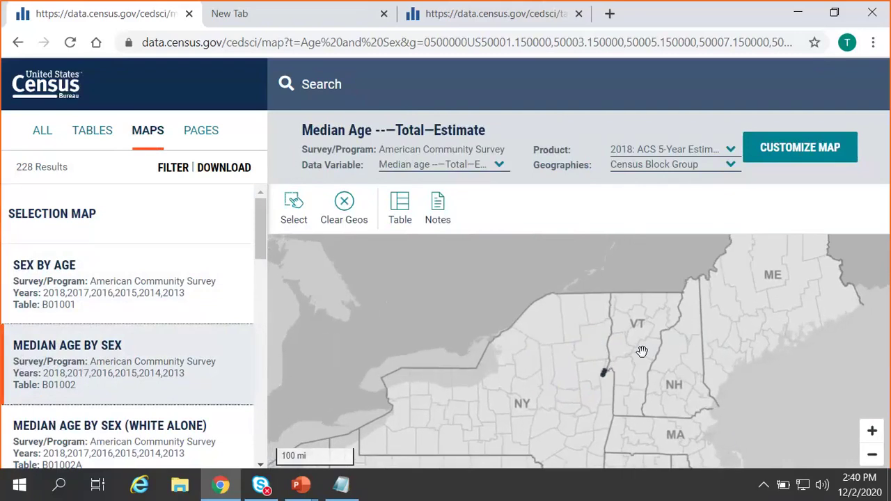
Step: Examine the median age shading of Vermont's block groups up close on the thematic map
{"action": "scroll", "coordinate": [642, 351], "scroll_direction": "up", "scroll_amount": 1}
{"action": "left_click_drag", "start_coordinate": [723, 362], "coordinate": [575, 362]}
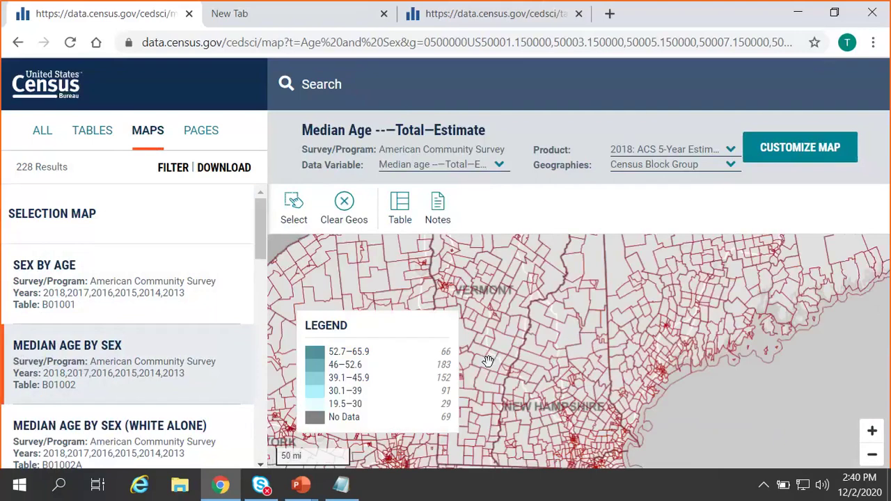
{"action": "scroll", "coordinate": [501, 347], "scroll_direction": "up", "scroll_amount": 2}
{"action": "left_click_drag", "start_coordinate": [501, 348], "coordinate": [555, 356]}
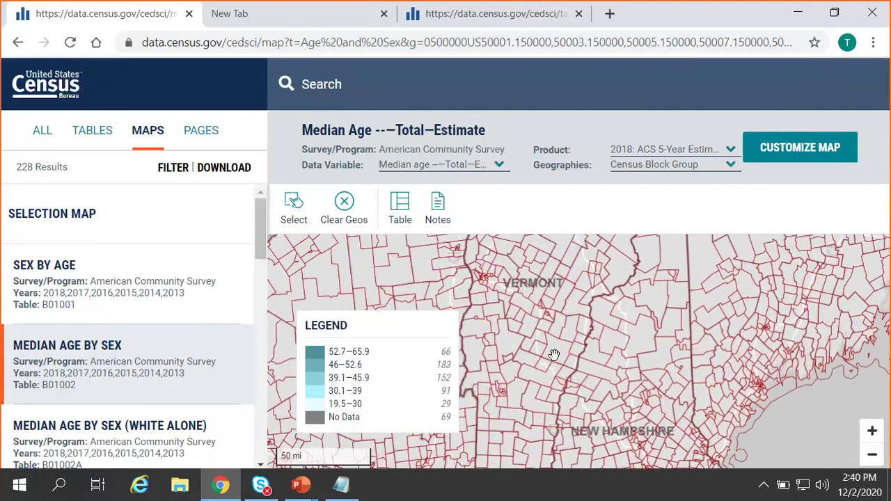
{"action": "scroll", "coordinate": [541, 362], "scroll_direction": "up", "scroll_amount": 2}
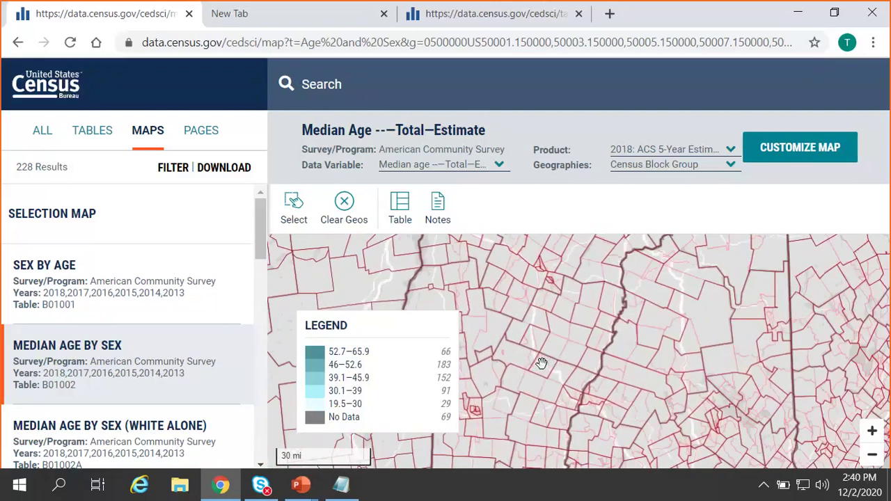
{"action": "scroll", "coordinate": [541, 363], "scroll_direction": "up", "scroll_amount": 1}
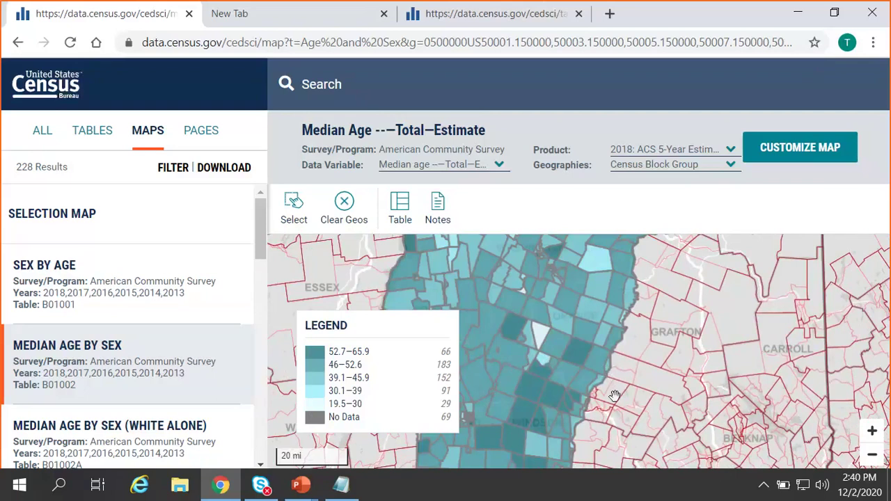
Step: Review the median age data variables available for the map, keeping the total estimate selected
{"action": "left_click_drag", "start_coordinate": [613, 395], "coordinate": [662, 391]}
{"action": "left_click_drag", "start_coordinate": [670, 341], "coordinate": [751, 415]}
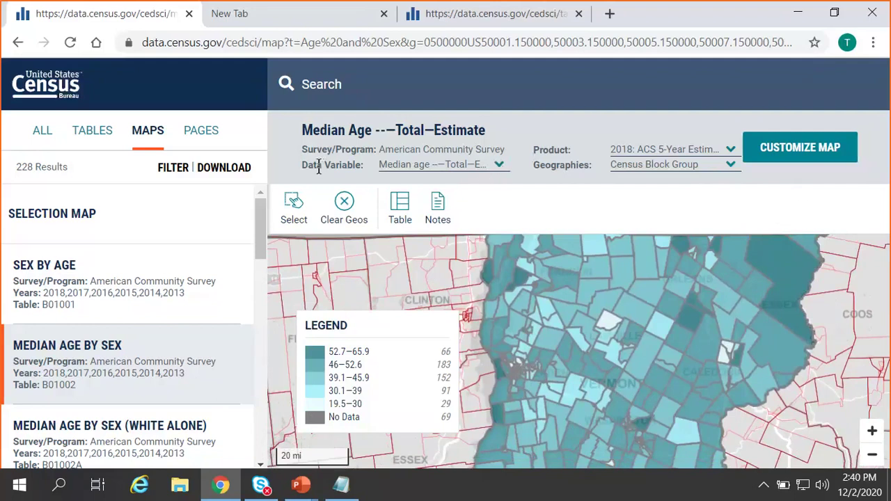
{"action": "left_click", "coordinate": [499, 166]}
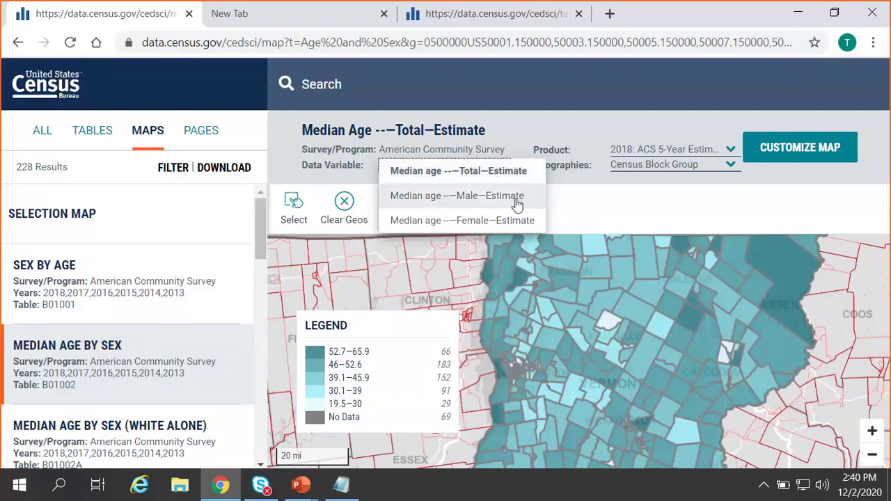
{"action": "left_click", "coordinate": [558, 172]}
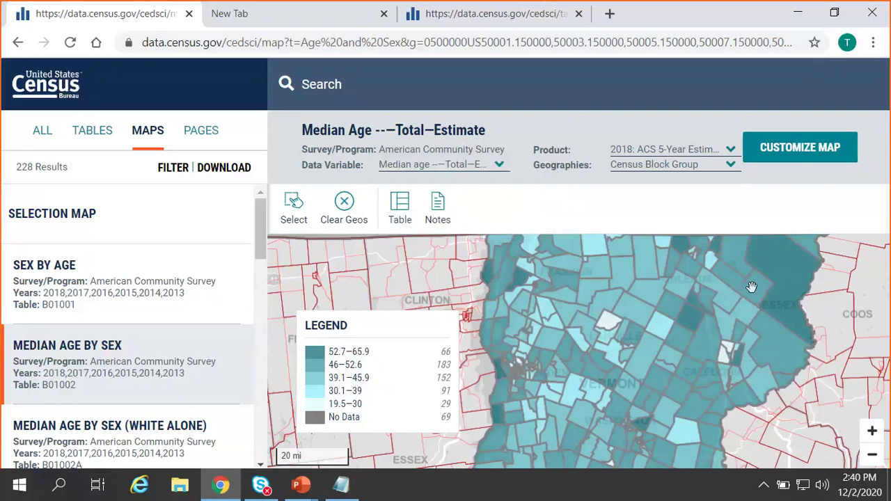
Step: Check the median age of the dark-shaded block group in Essex County, in Vermont's northeast corner, and close its details
{"action": "left_click_drag", "start_coordinate": [771, 261], "coordinate": [651, 271]}
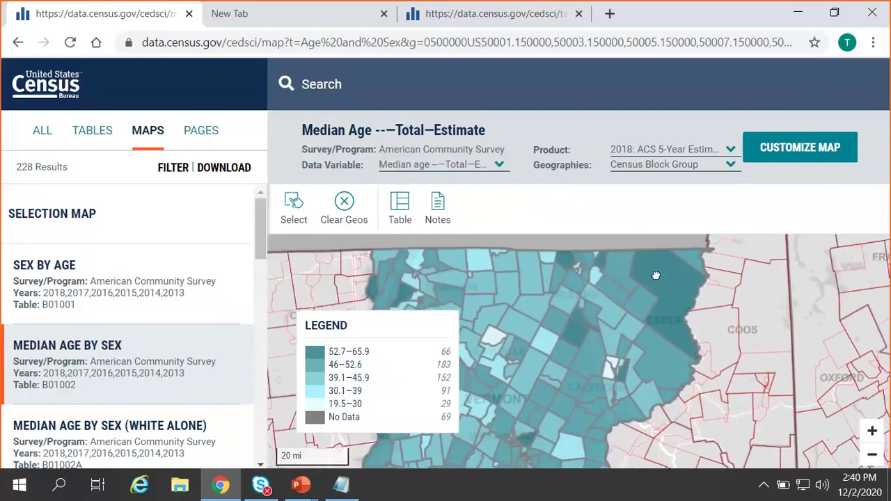
{"action": "left_click", "coordinate": [653, 275]}
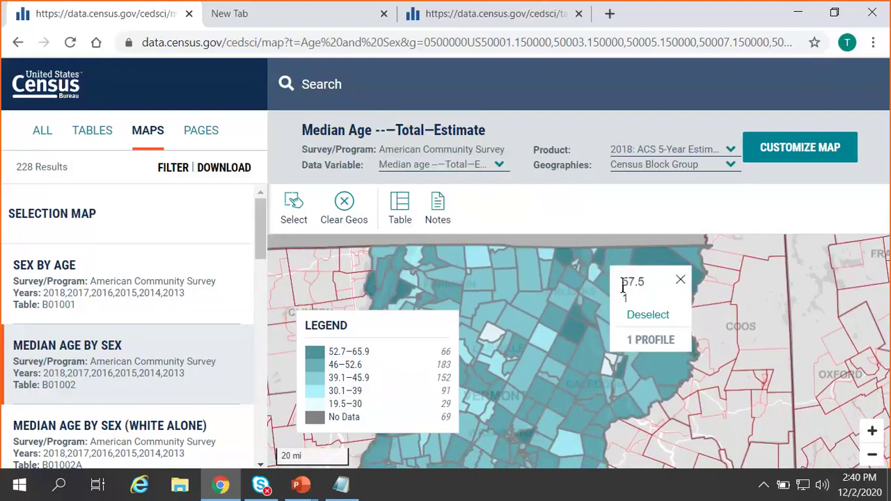
{"action": "left_click", "coordinate": [680, 279]}
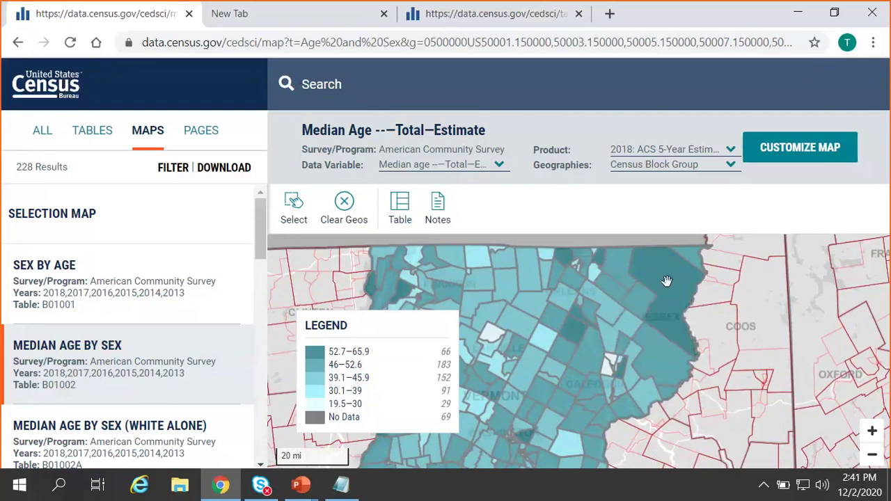
Step: Open the map table from the map customization view and sort the block groups by total estimate in descending order
{"action": "left_click", "coordinate": [764, 150]}
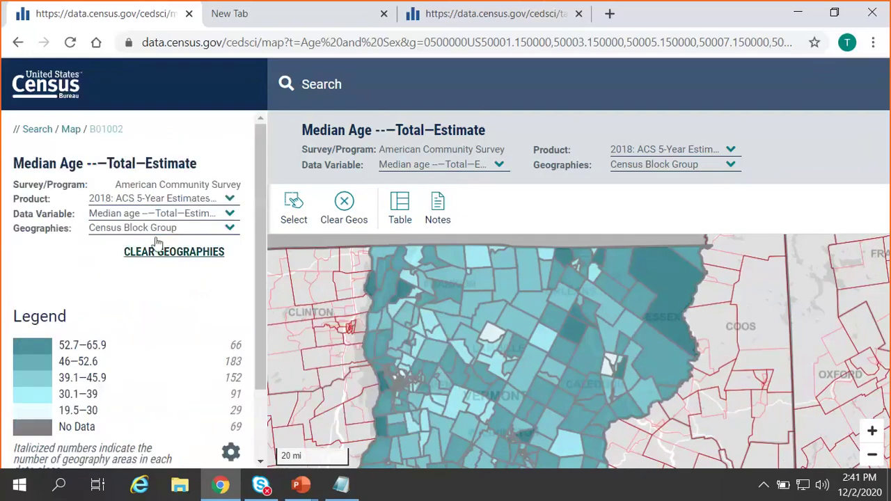
{"action": "scroll", "coordinate": [131, 417], "scroll_direction": "down", "scroll_amount": 2}
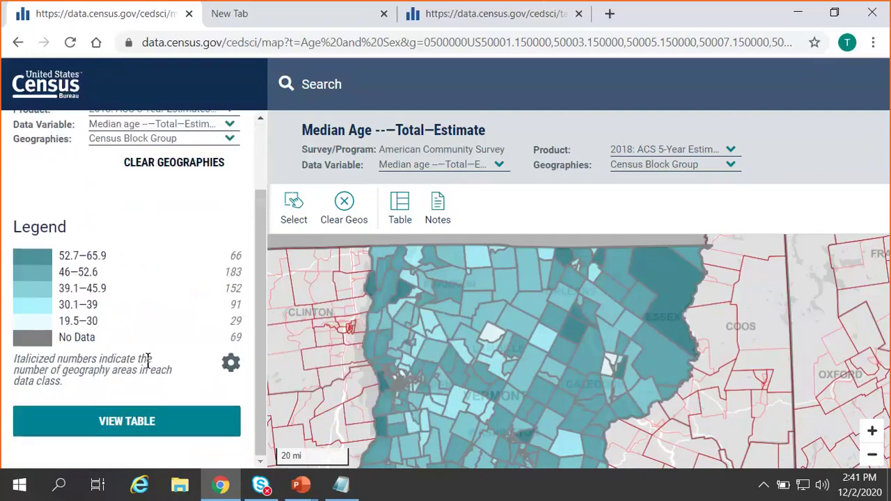
{"action": "left_click", "coordinate": [131, 426]}
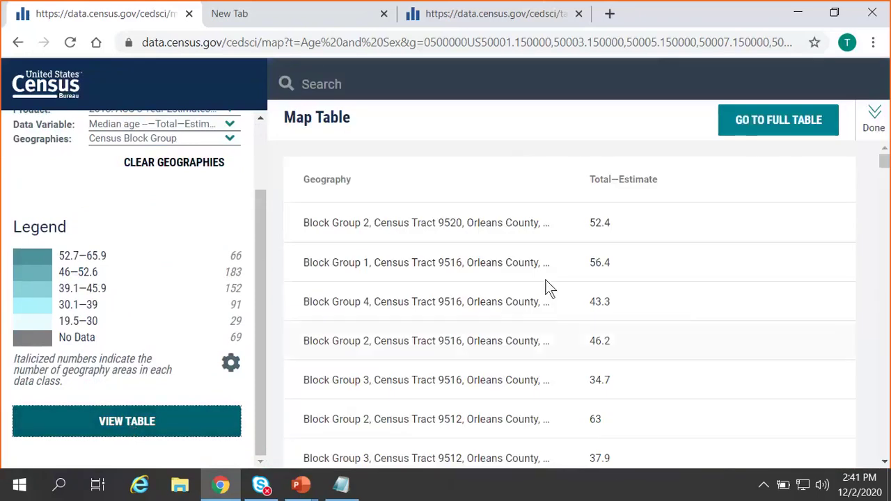
{"action": "left_click", "coordinate": [620, 186]}
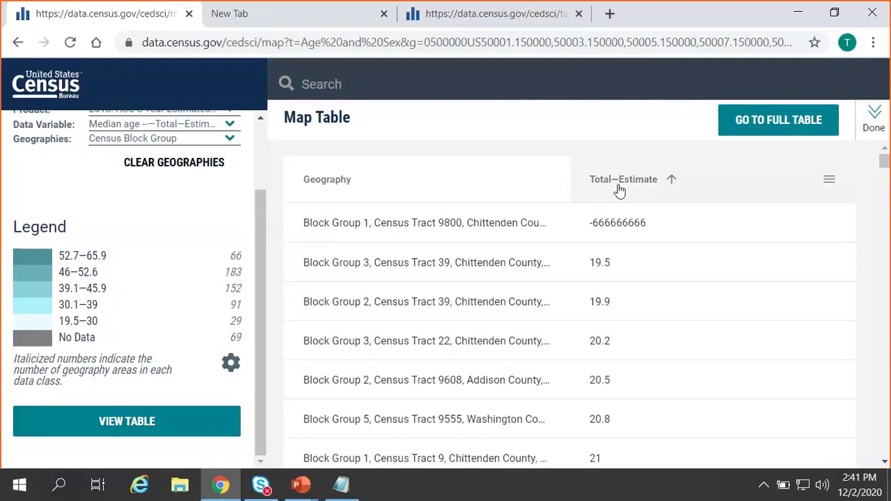
{"action": "left_click", "coordinate": [620, 188]}
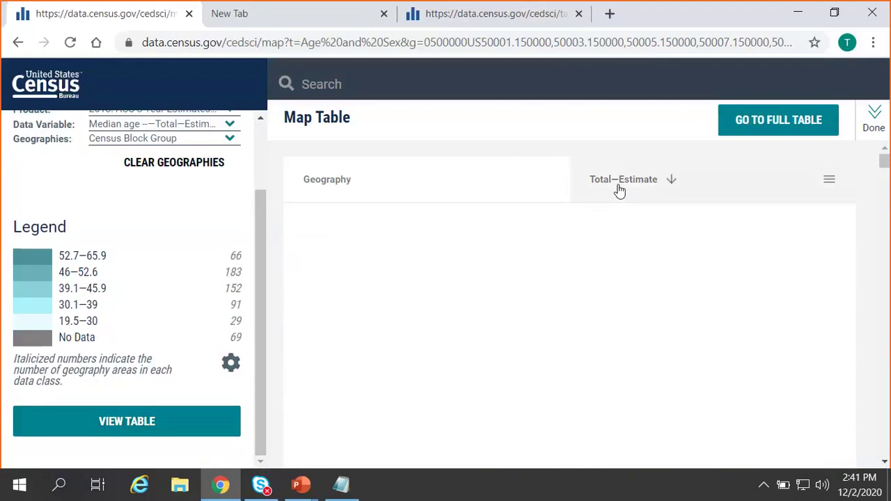
Step: Go to the full B01002 table and download its 2018 5-Year data as CSV files
{"action": "left_click", "coordinate": [778, 132]}
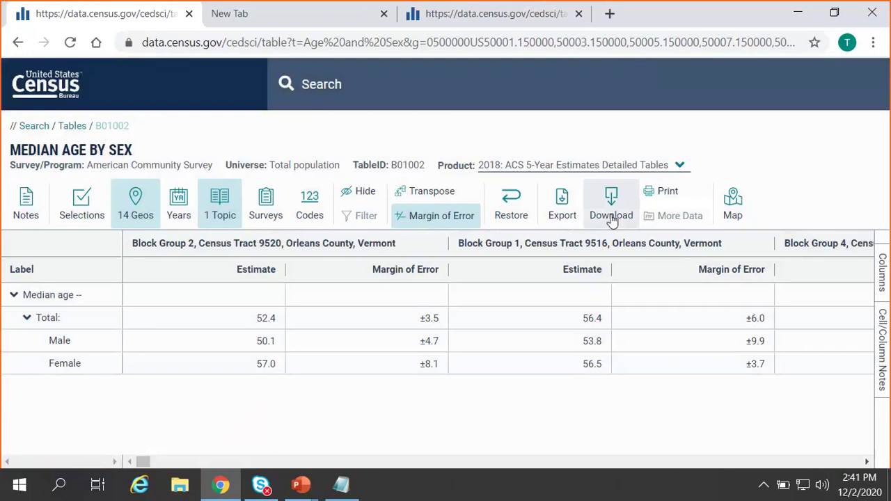
{"action": "left_click", "coordinate": [611, 217]}
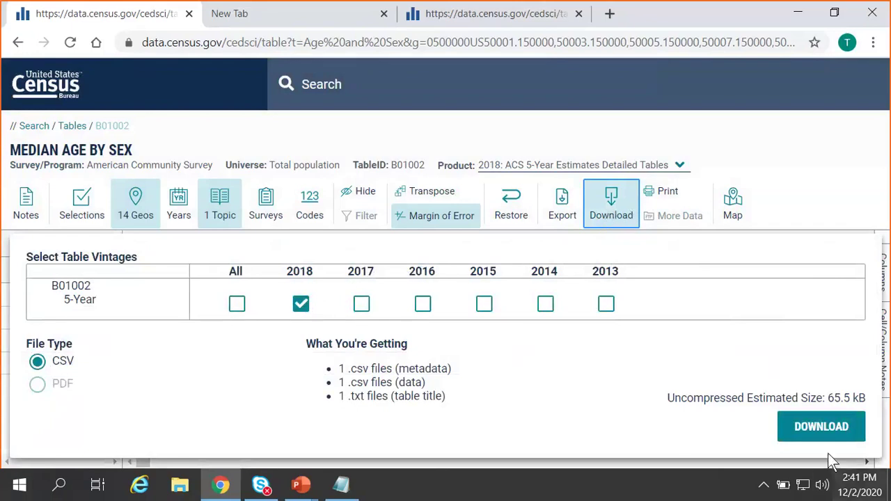
{"action": "left_click", "coordinate": [831, 432]}
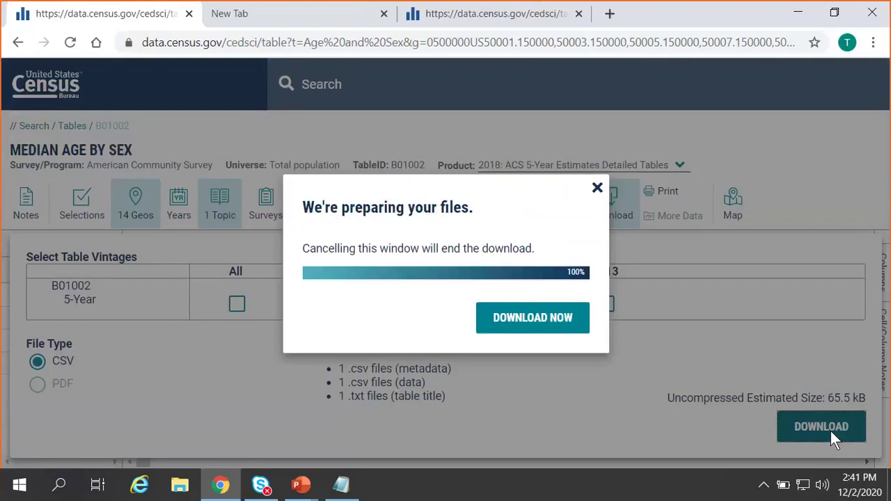
{"action": "left_click", "coordinate": [519, 323]}
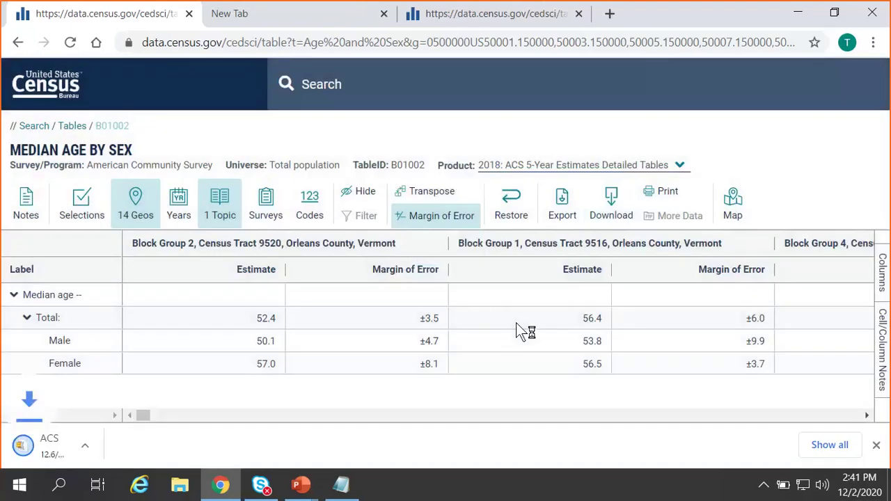
Step: Open the downloaded ACSDT5Y2018.B01002 zip file and view its data_with_overlays CSV in a maximized Excel window
{"action": "left_click", "coordinate": [113, 446]}
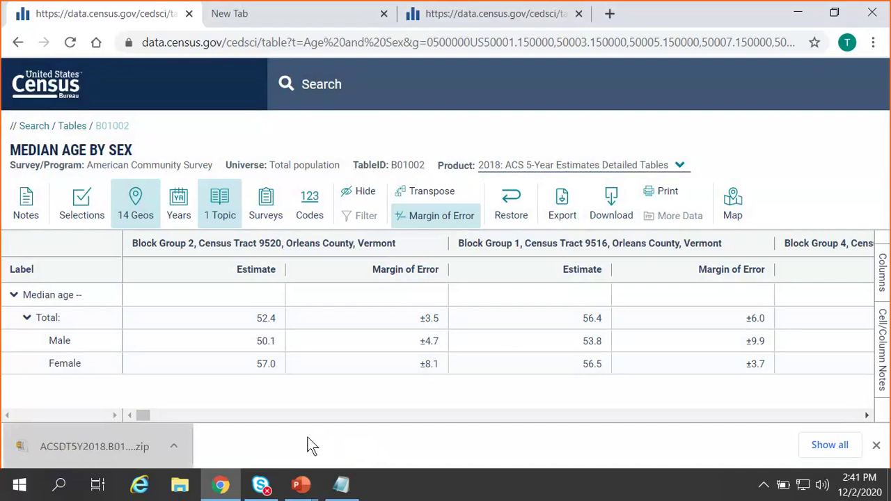
{"action": "left_click", "coordinate": [111, 446]}
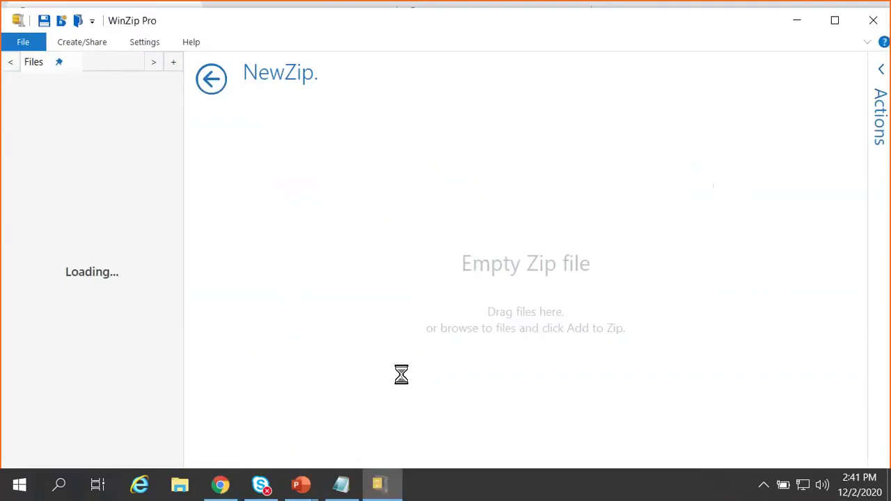
{"action": "left_click", "coordinate": [439, 312]}
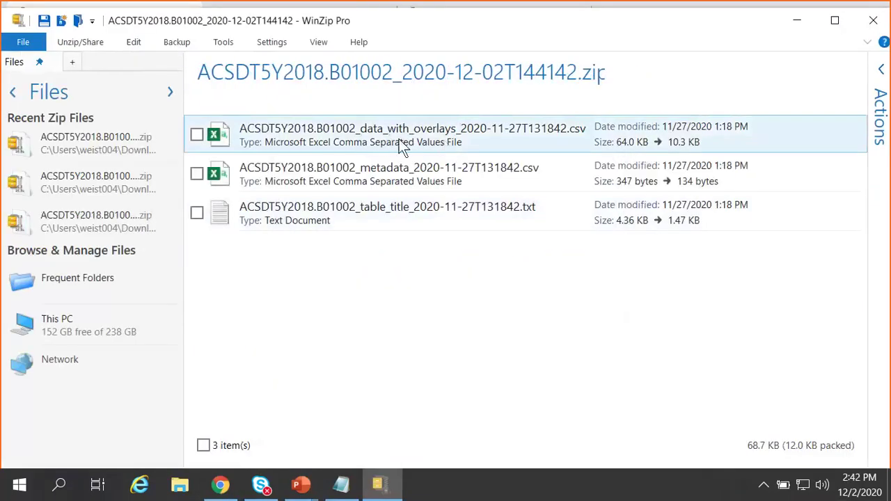
{"action": "double_click", "coordinate": [400, 139]}
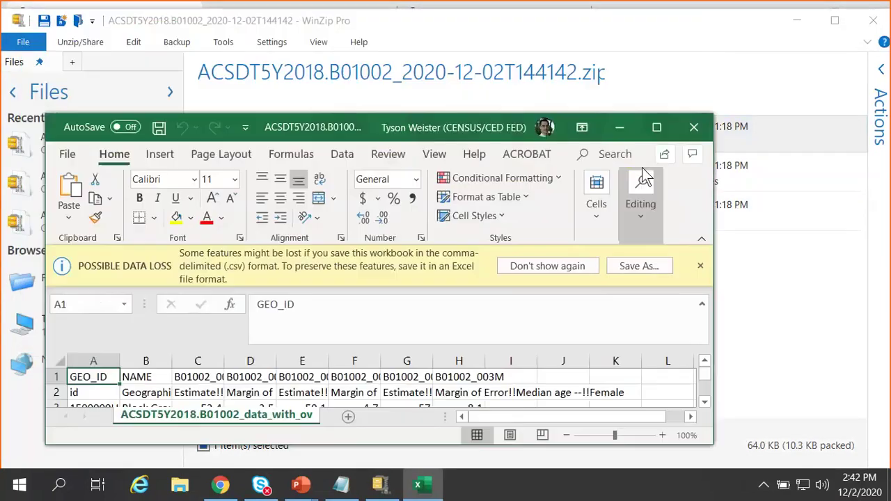
{"action": "left_click", "coordinate": [656, 127]}
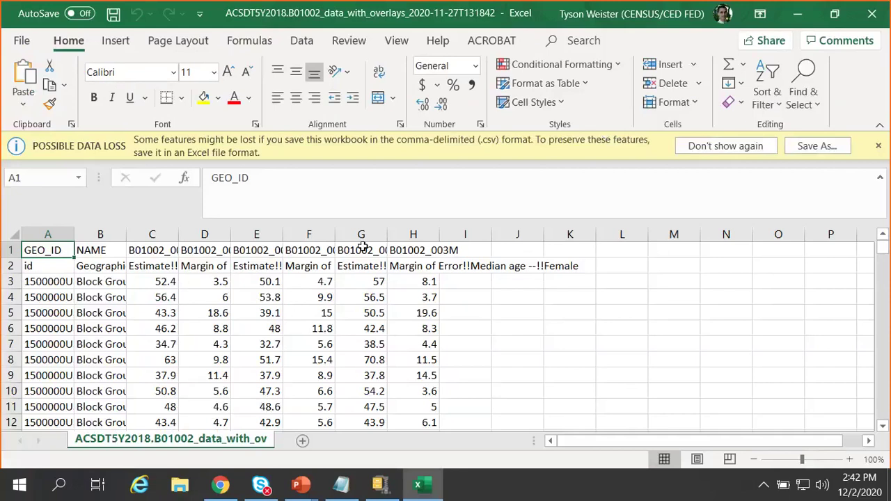
Step: Widen columns A to D to show the geographic IDs, area names, and total median age estimate and margin of error headings
{"action": "double_click", "coordinate": [74, 234]}
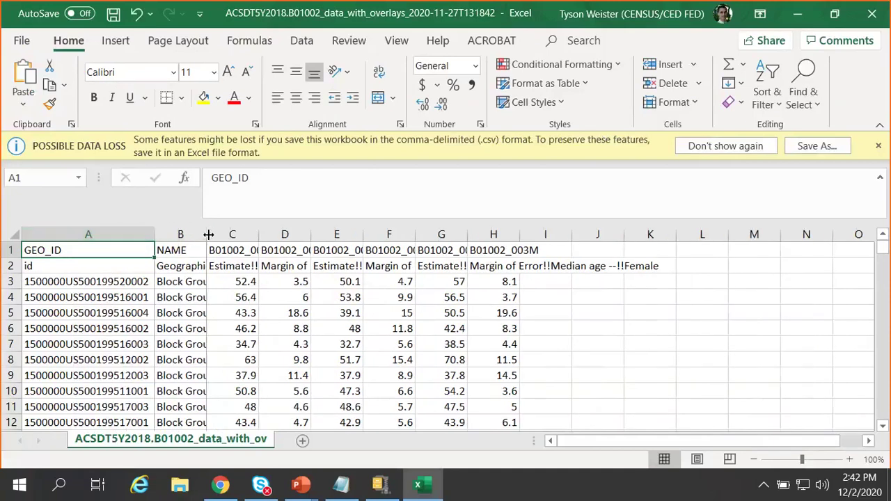
{"action": "double_click", "coordinate": [207, 234]}
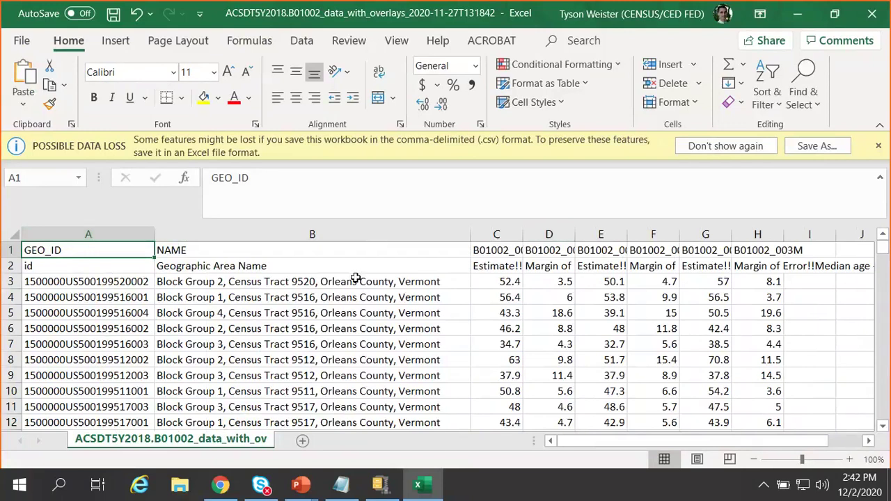
{"action": "left_click", "coordinate": [122, 281]}
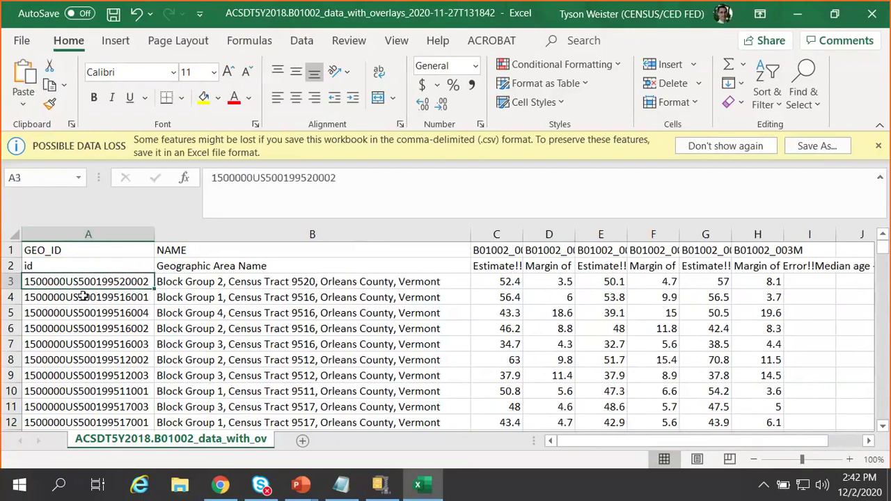
{"action": "key", "text": "Right"}
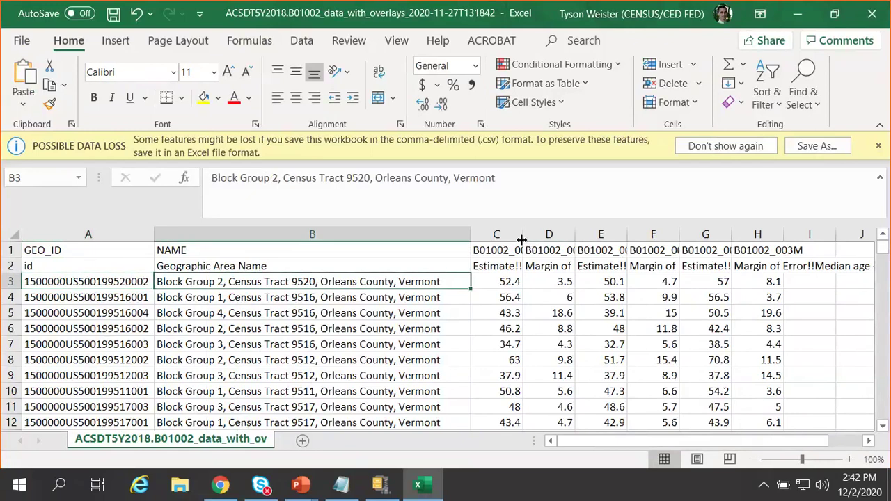
{"action": "left_click_drag", "start_coordinate": [522, 241], "coordinate": [633, 239]}
{"action": "left_click_drag", "start_coordinate": [687, 235], "coordinate": [777, 235]}
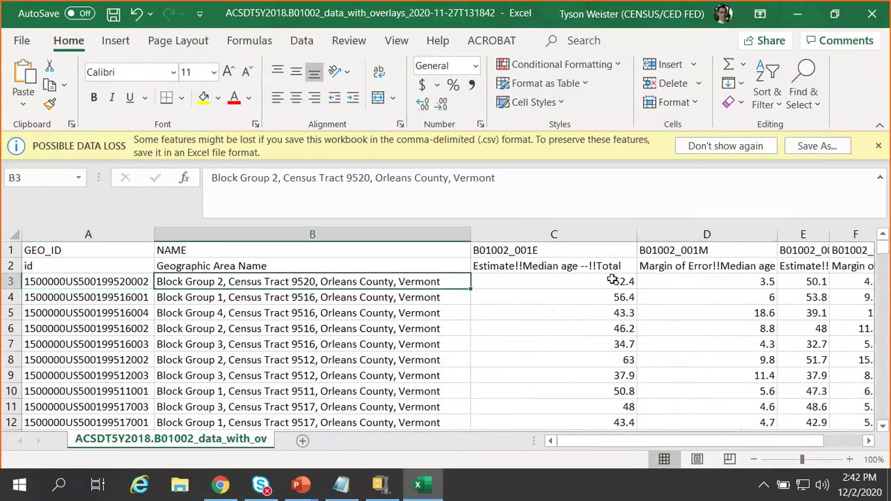
Step: Examine the median age estimates and margins of error in row 3 for Block Group 2, Census Tract 9520, Orleans County
{"action": "left_click", "coordinate": [575, 283]}
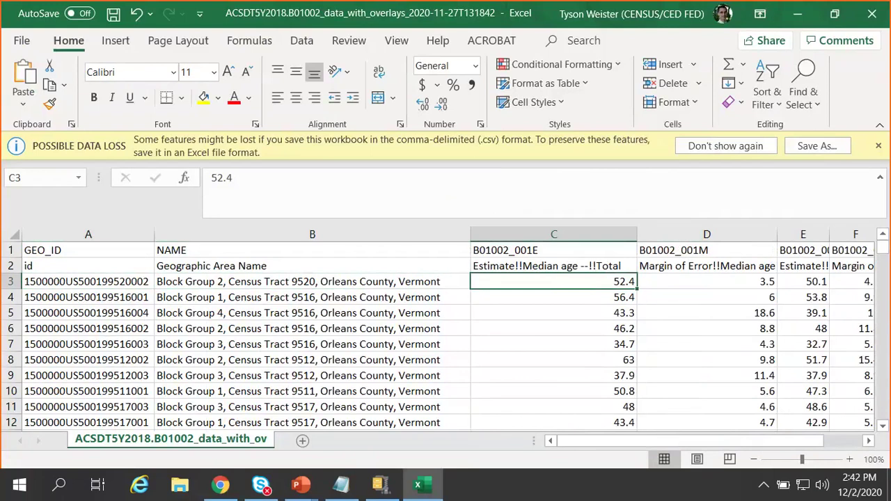
{"action": "left_click", "coordinate": [707, 282]}
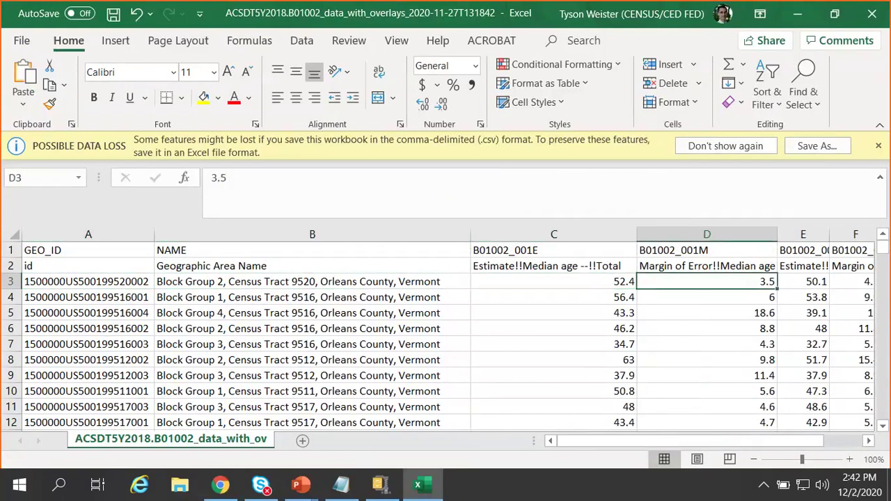
{"action": "key", "text": "Right"}
{"action": "key", "text": "Right"}
{"action": "key", "text": "Right"}
{"action": "key", "text": "Right"}
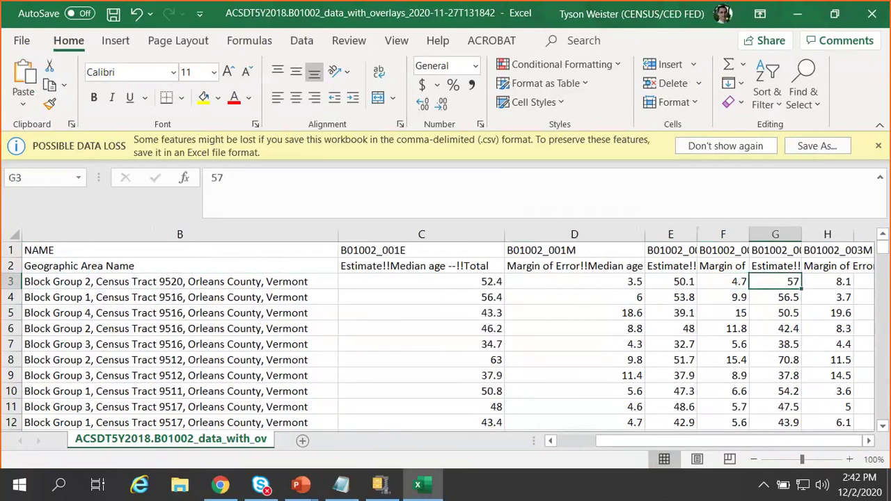
{"action": "key", "text": "Left"}
{"action": "key", "text": "Left"}
{"action": "key", "text": "Left"}
{"action": "key", "text": "Left"}
{"action": "key", "text": "Left"}
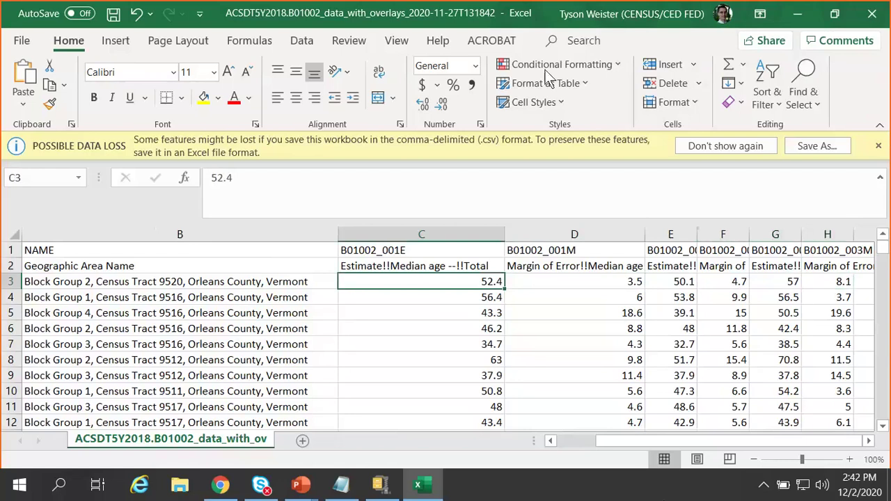
Step: Switch to the PowerPoint slide show and advance to the slide "How Can I Get a List of Geography Relationships?"
{"action": "mouse_move", "coordinate": [313, 485]}
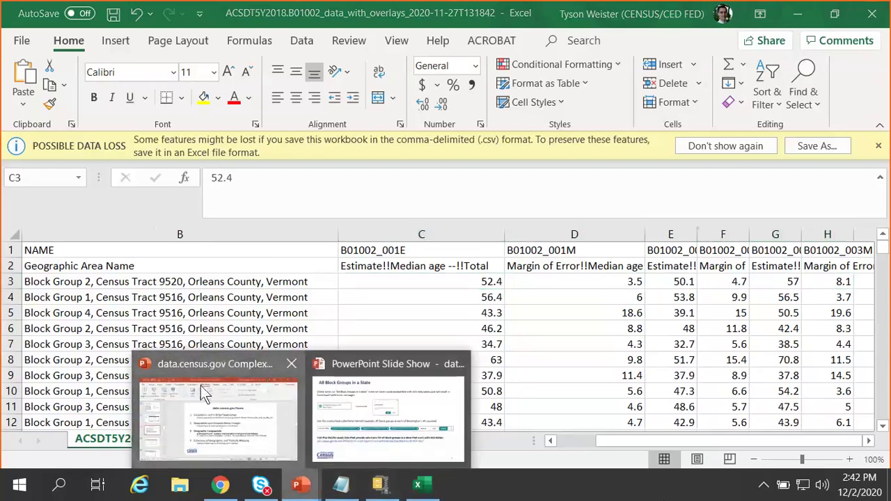
{"action": "left_click", "coordinate": [200, 386]}
{"action": "key", "text": "Right"}
{"action": "key", "text": "Right"}
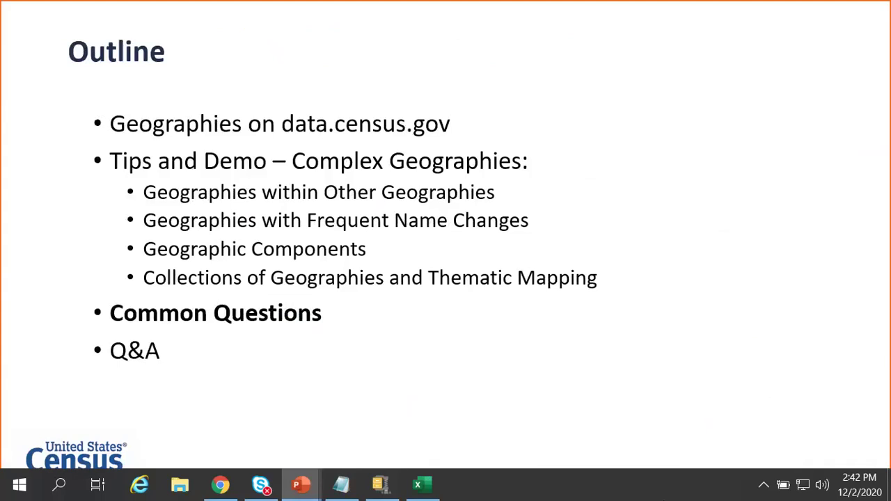
{"action": "key", "text": "Right"}
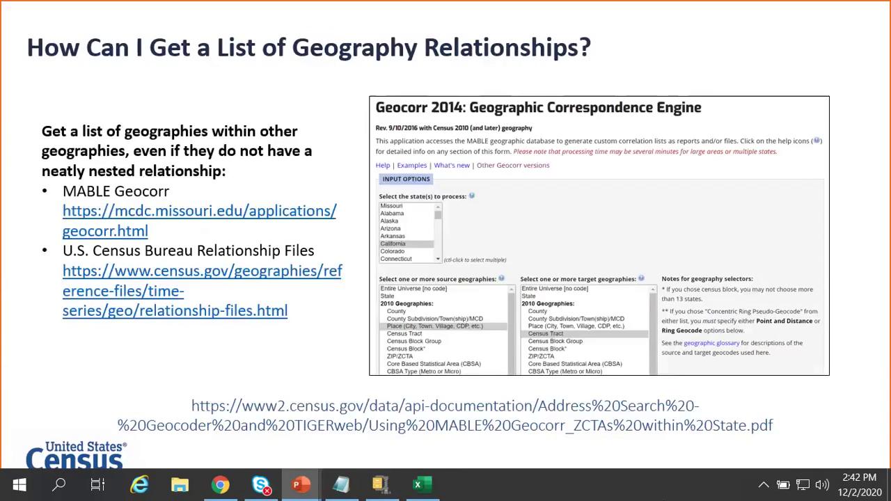